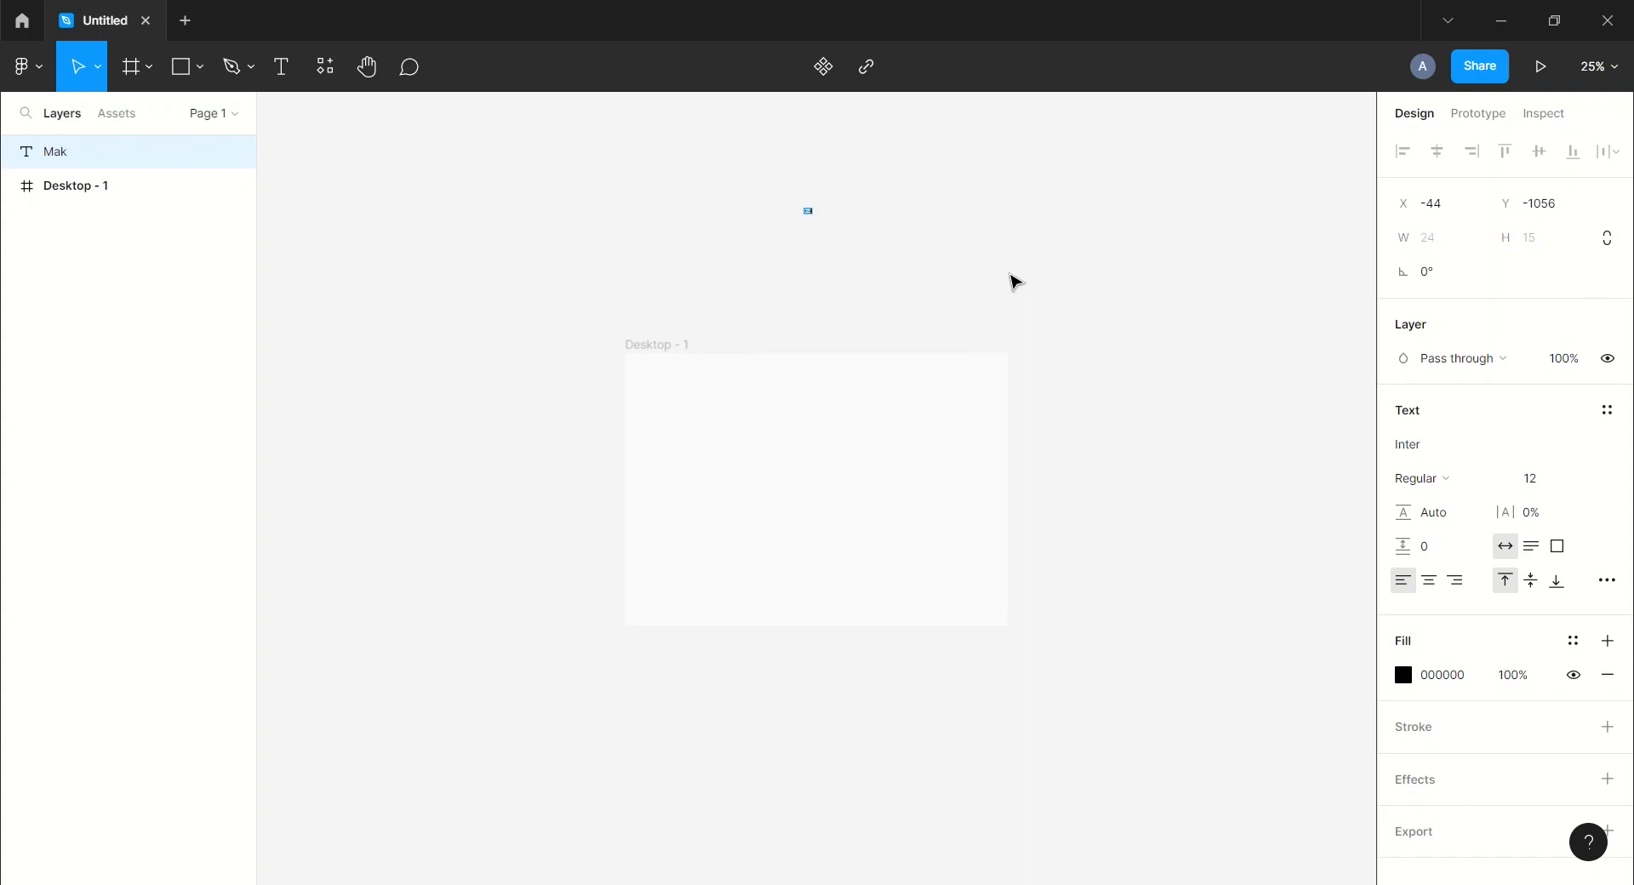
Step: Set 'Make all' to Playfair Display 128 inside Desktop - 1, and duplicate it as 'your'
key(Return)
click(1532, 479)
click(1549, 812)
drag(863, 243, 830, 514)
key(ctrl+d)
key(Return)
text(your)
Step: Duplicate into a centred 'DREAM' line in Playfair Display ExtraBold 200
key(ctrl+d)
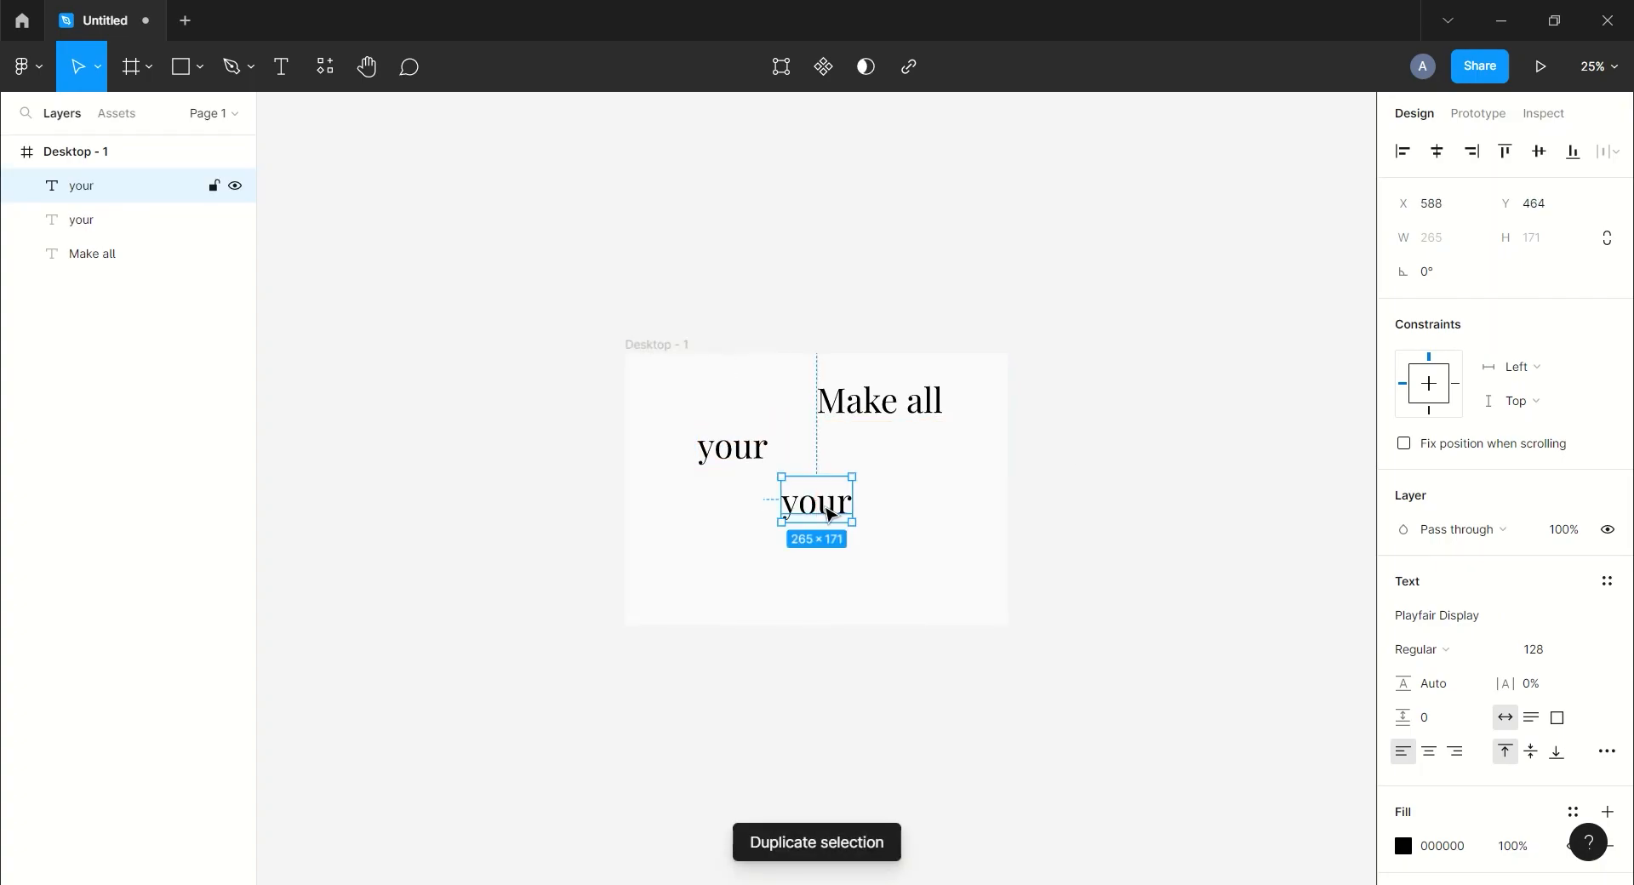
key(Return)
text(DREAM)
key(Escape)
text(200)
key(Return)
click(1451, 654)
click(1459, 664)
drag(878, 515, 814, 592)
Step: Duplicate DREAM into a 'COME TRUE' line centred below it
key(ctrl+d)
key(Return)
text(COME TRU)
key(Escape)
drag(918, 569, 856, 577)
key(Return)
key(Right)
text(E)
key(Escape)
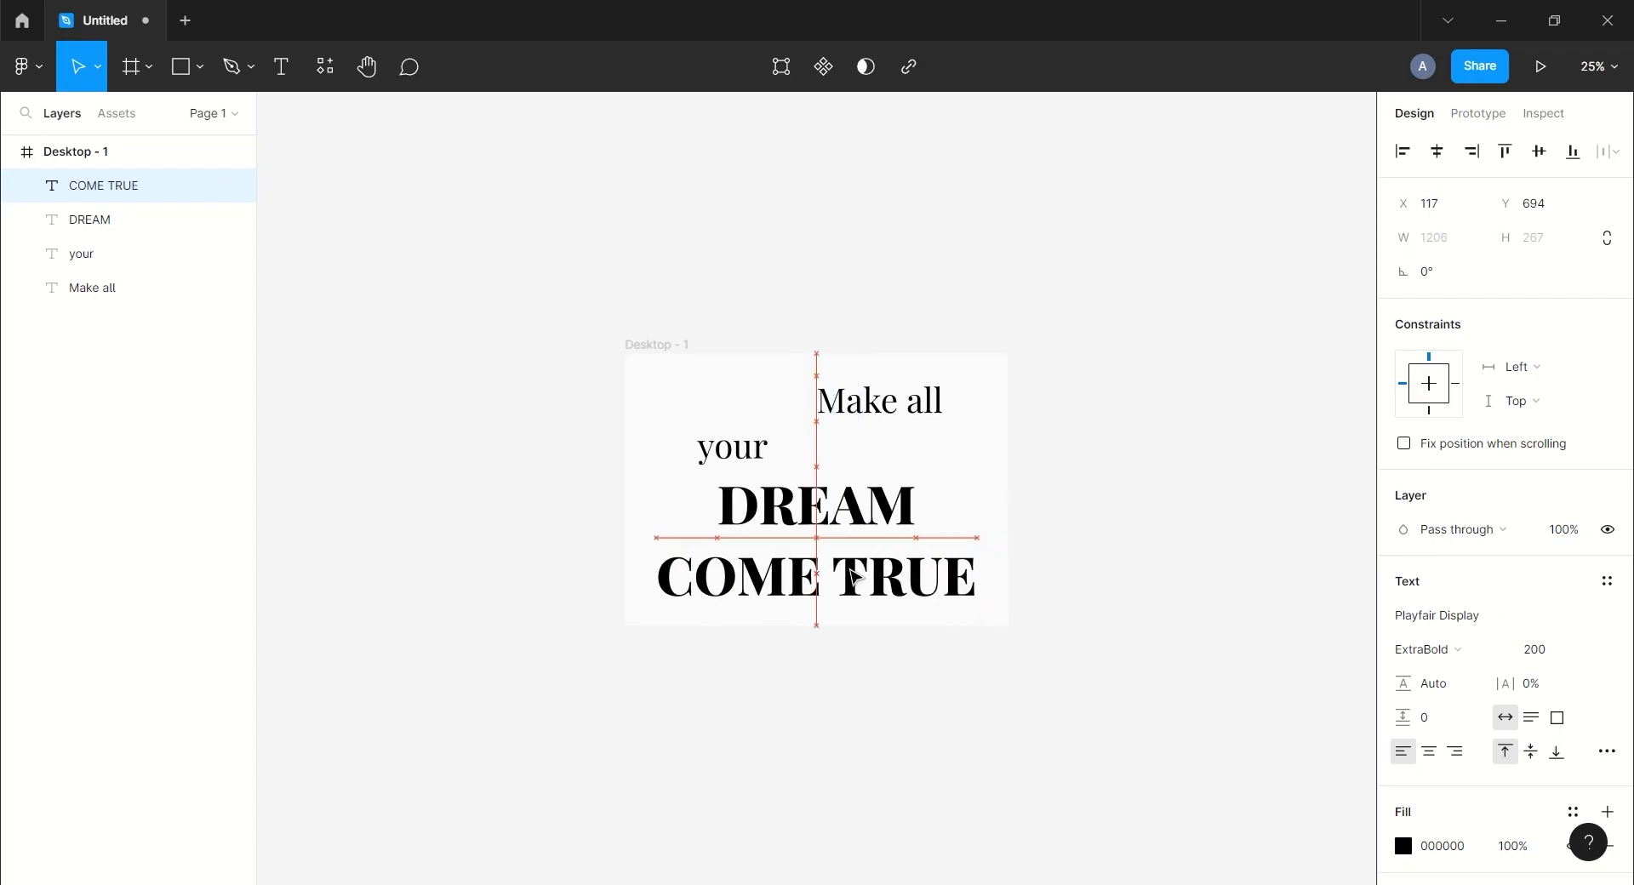
key(Escape)
Step: With the column grid shown, reposition Make all, your, DREAM and COME TRUE closer together
click(669, 342)
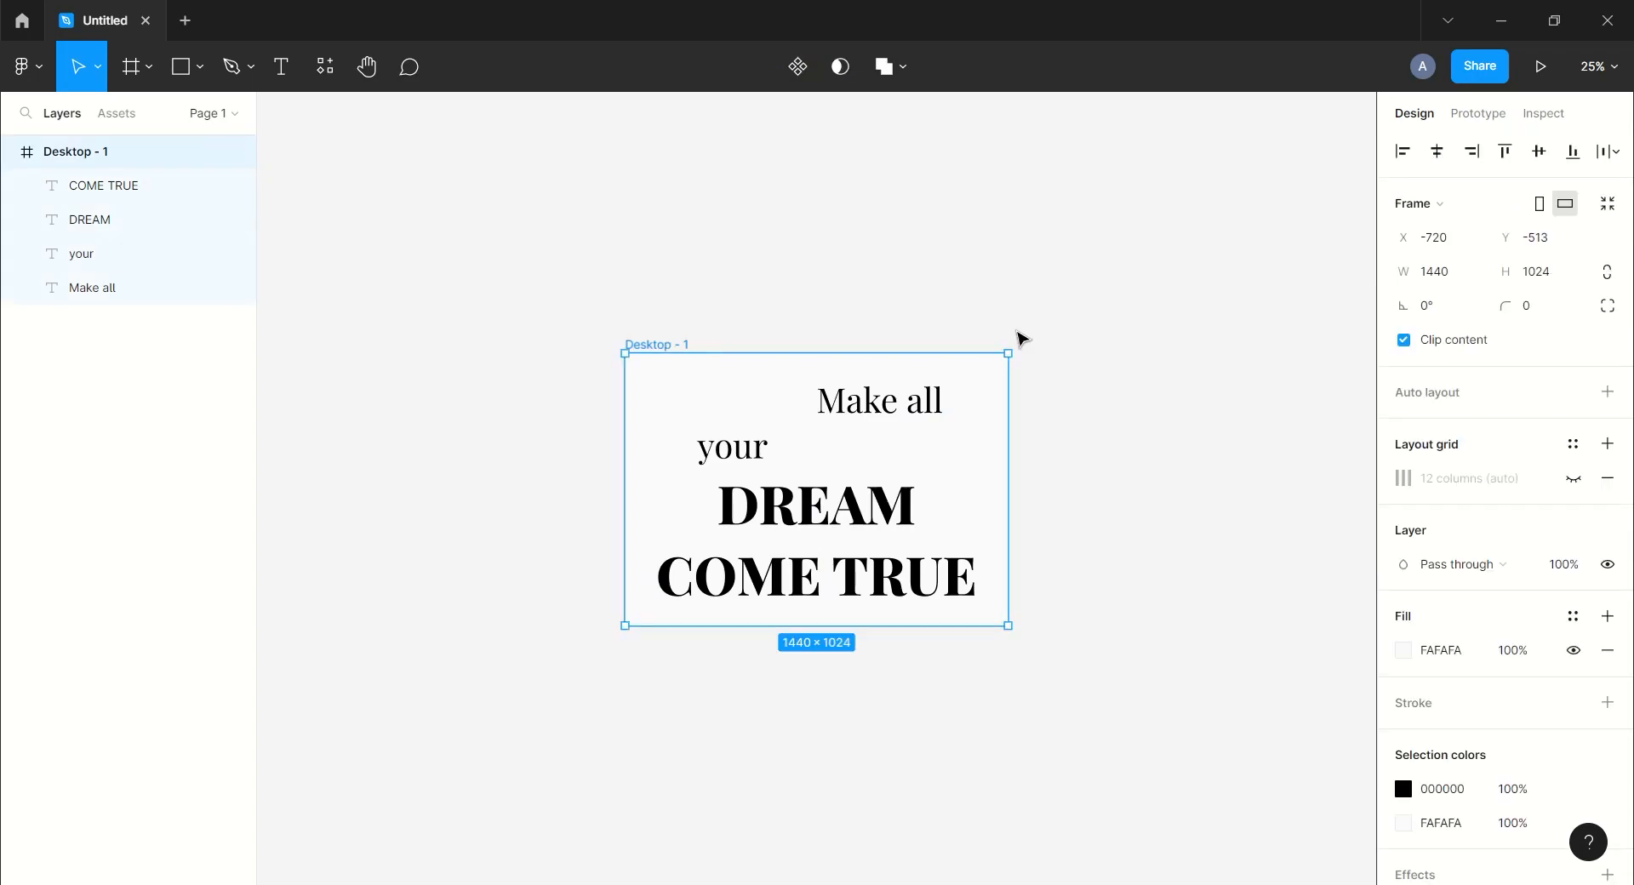
click(1574, 480)
key(ctrl+plus)
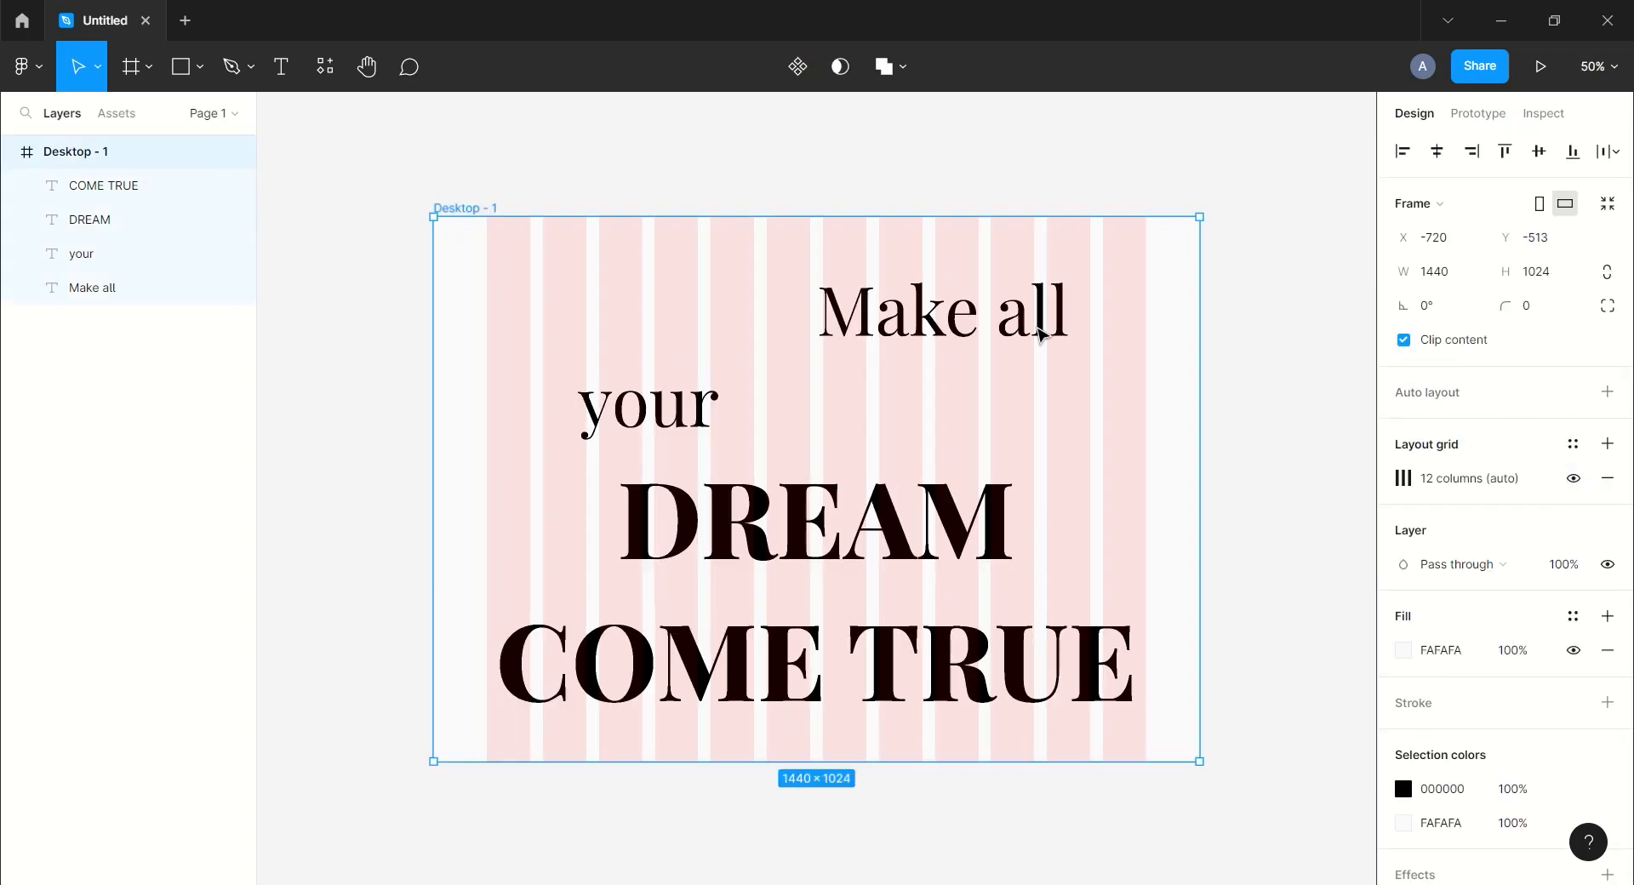
key(Escape)
click(983, 313)
drag(983, 313, 983, 325)
drag(647, 409, 752, 378)
drag(808, 529, 809, 488)
drag(877, 665, 877, 620)
Step: Shift all four text lines down to centre them, then hide the layout grid
click(124, 221)
click(115, 187)
shift+click(119, 287)
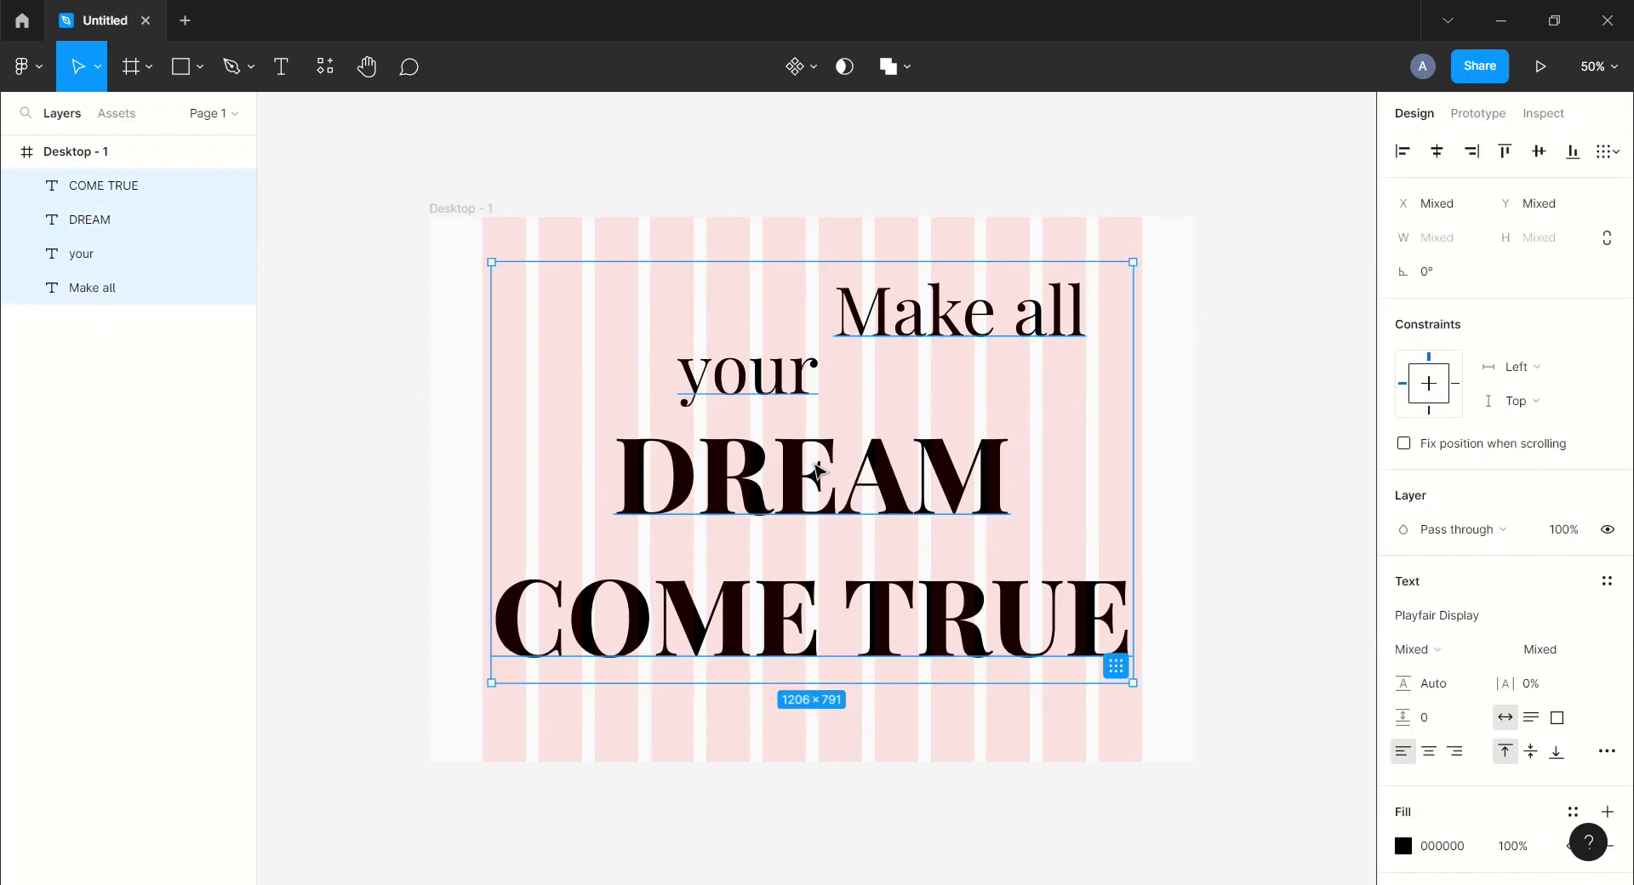
drag(817, 482, 817, 499)
click(1285, 375)
click(1173, 361)
click(1570, 484)
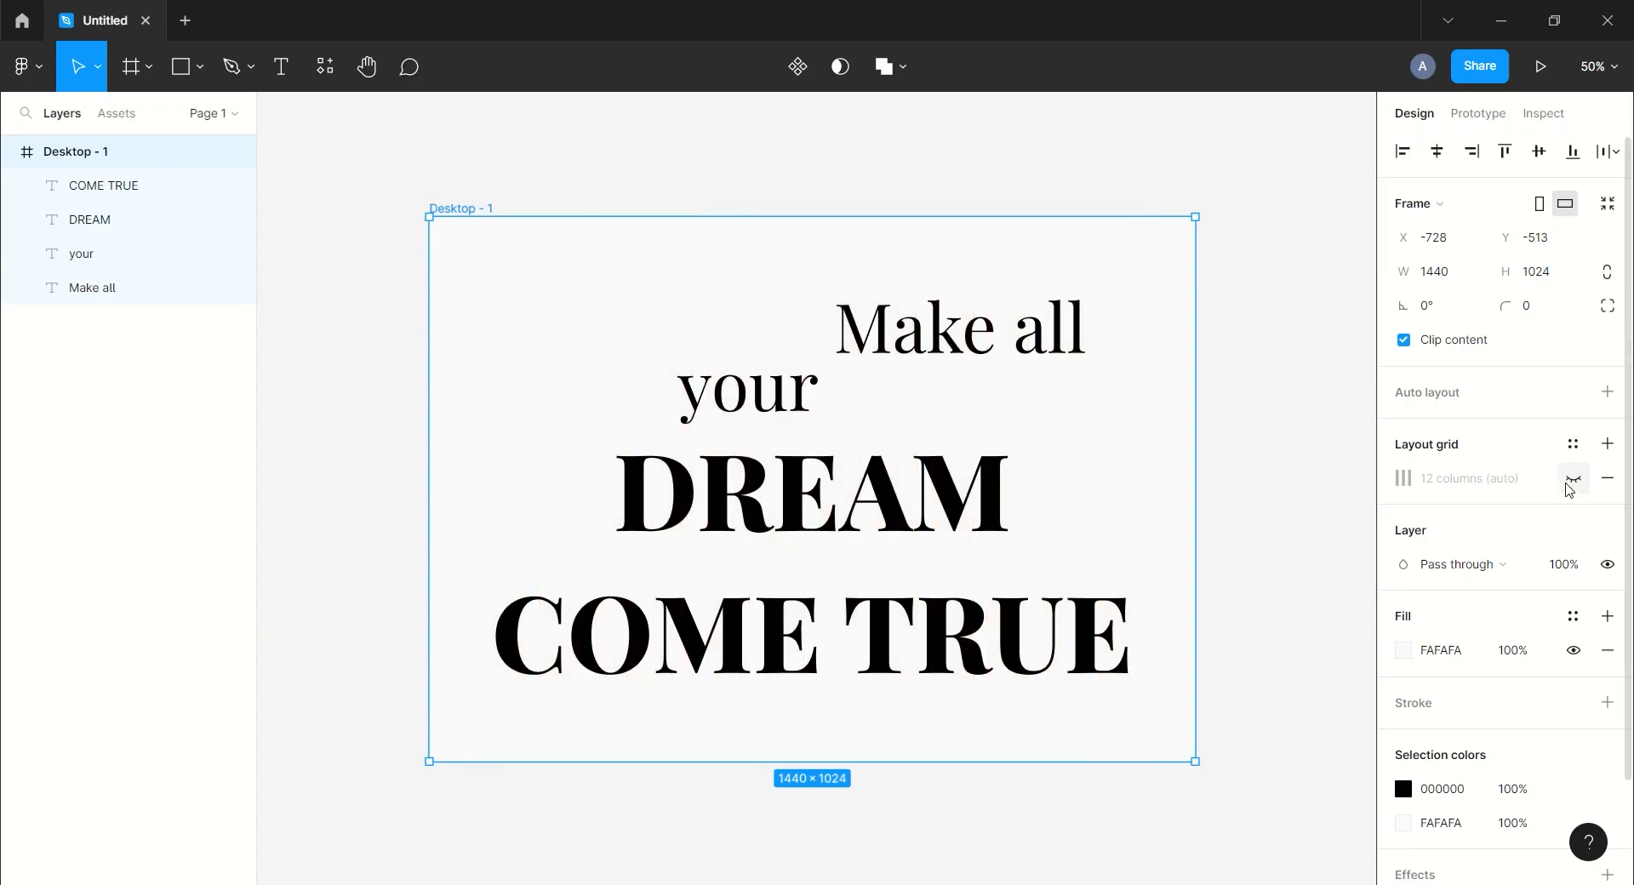
click(1256, 317)
Step: Draw three 80px lines at the top right and group them as 'menu'
click(199, 67)
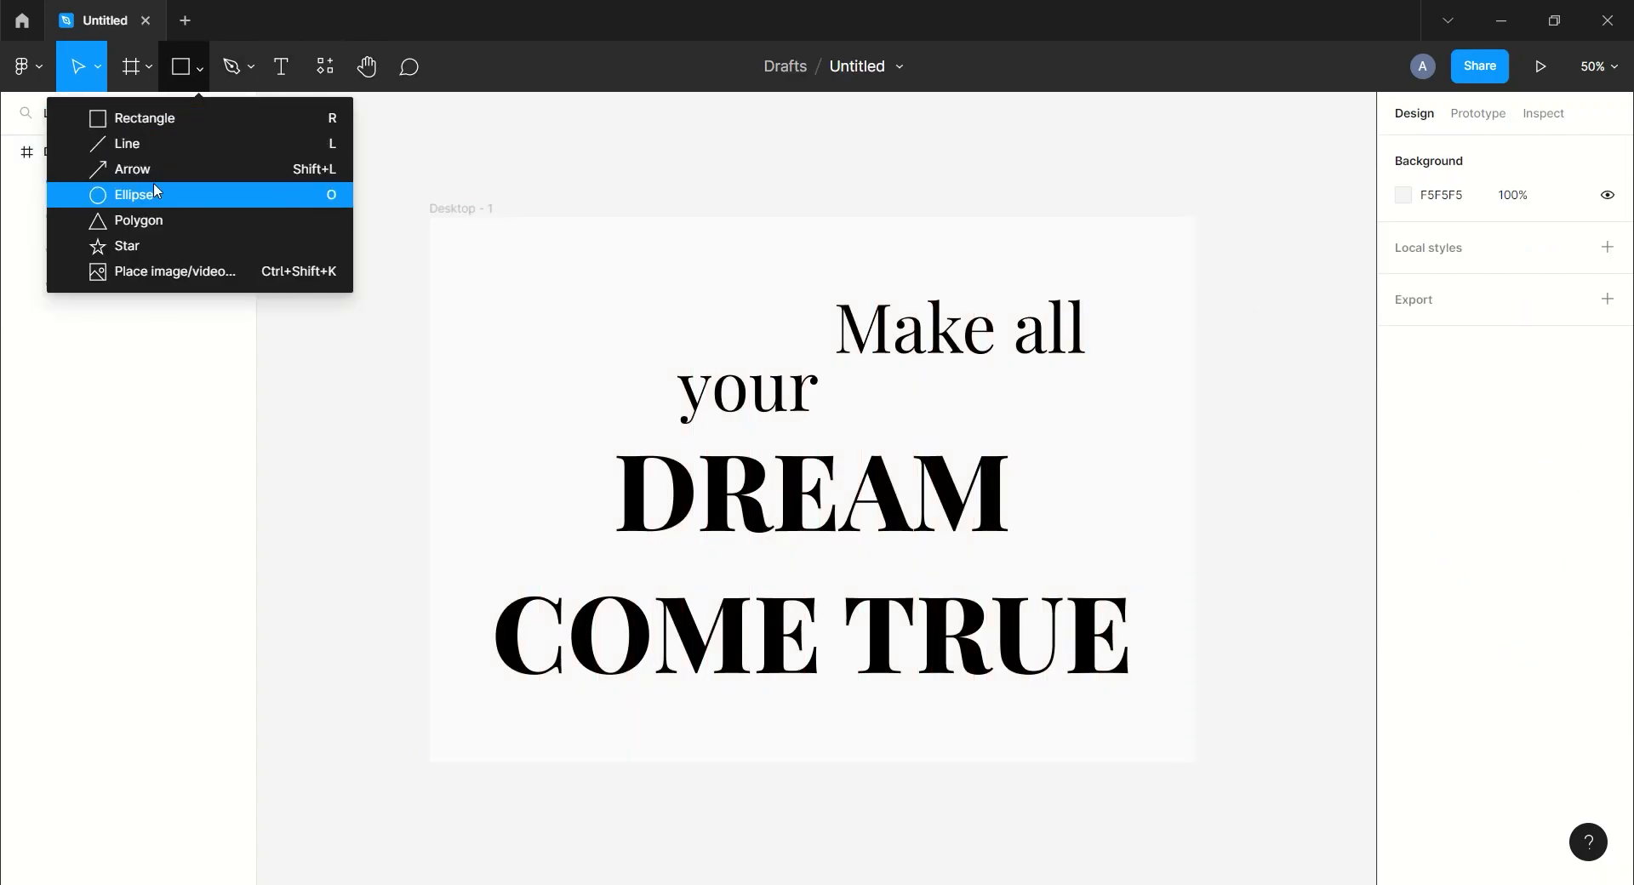
click(150, 147)
drag(812, 143, 880, 148)
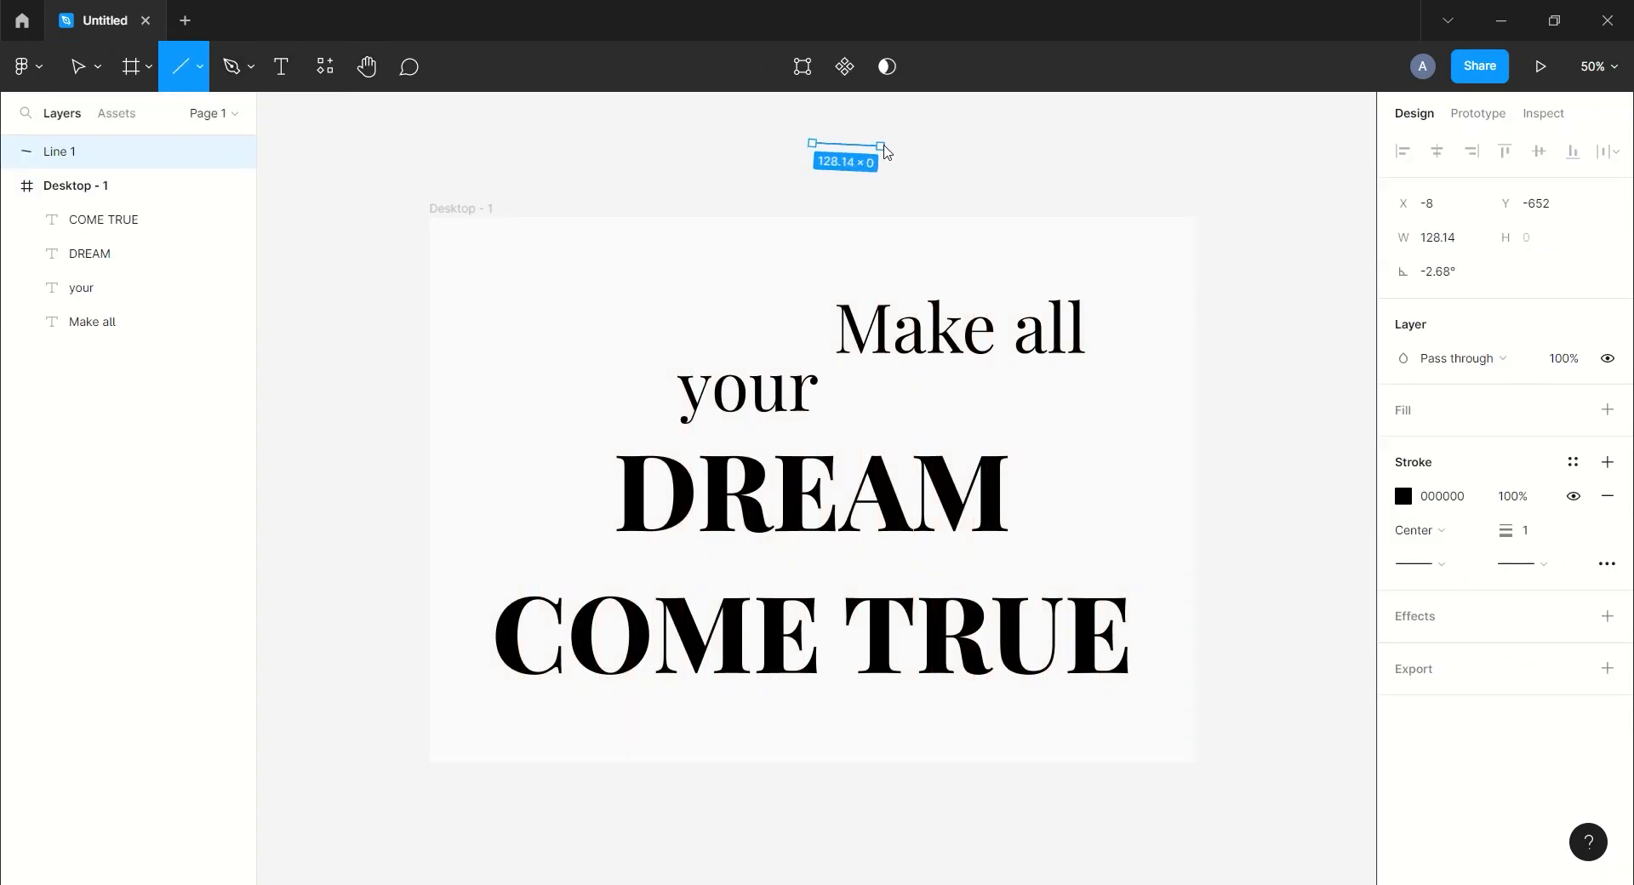
click(1433, 238)
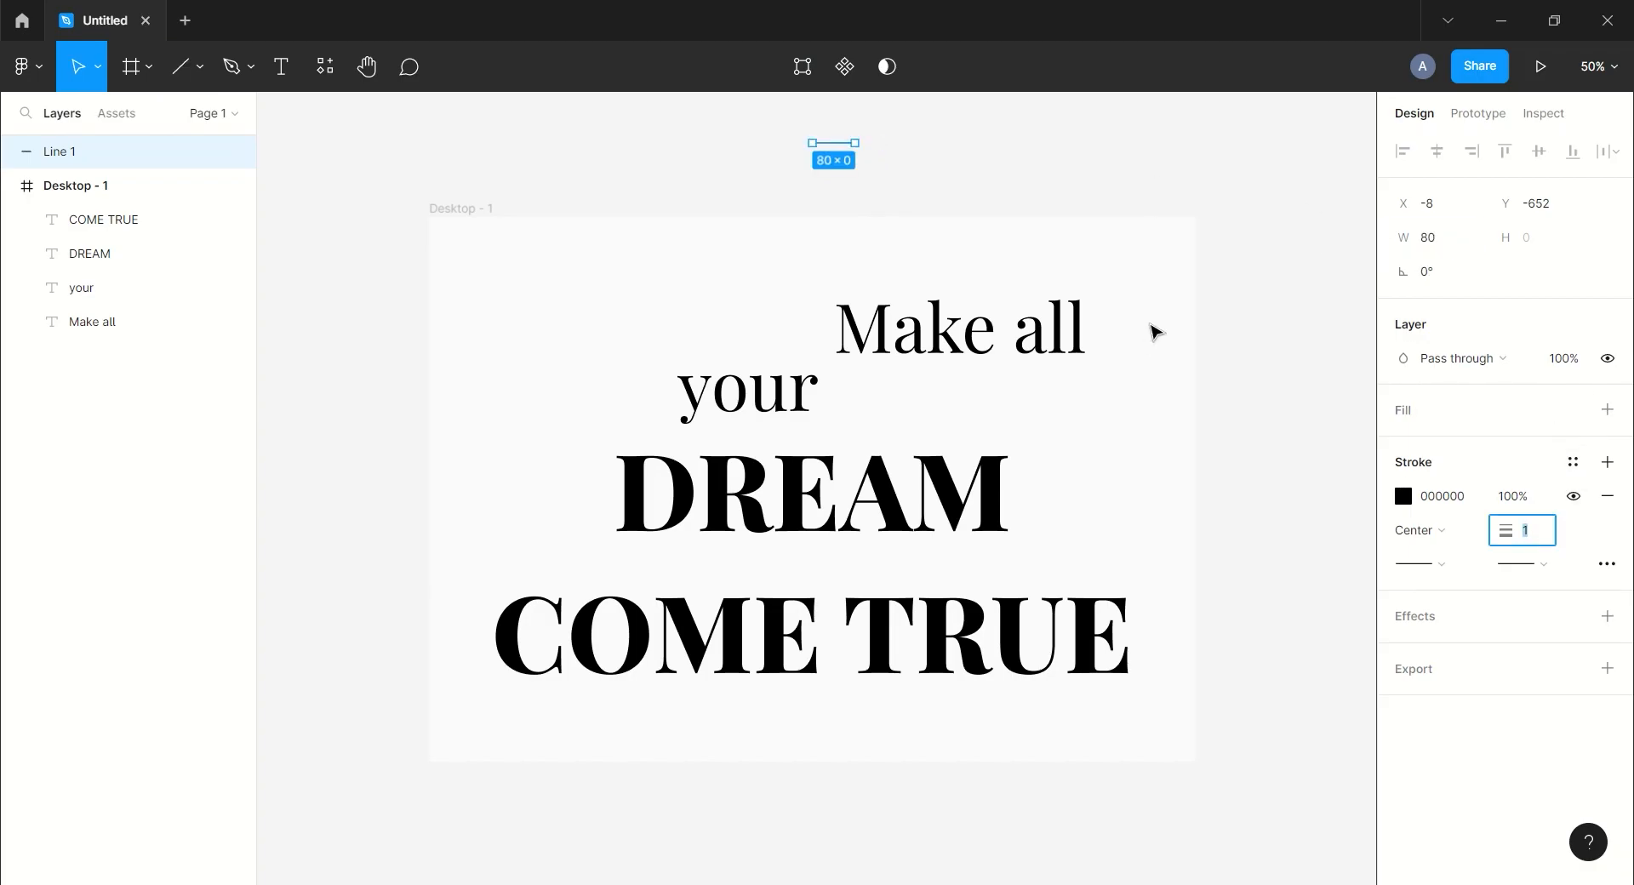
drag(837, 152, 1136, 245)
key(ctrl+d)
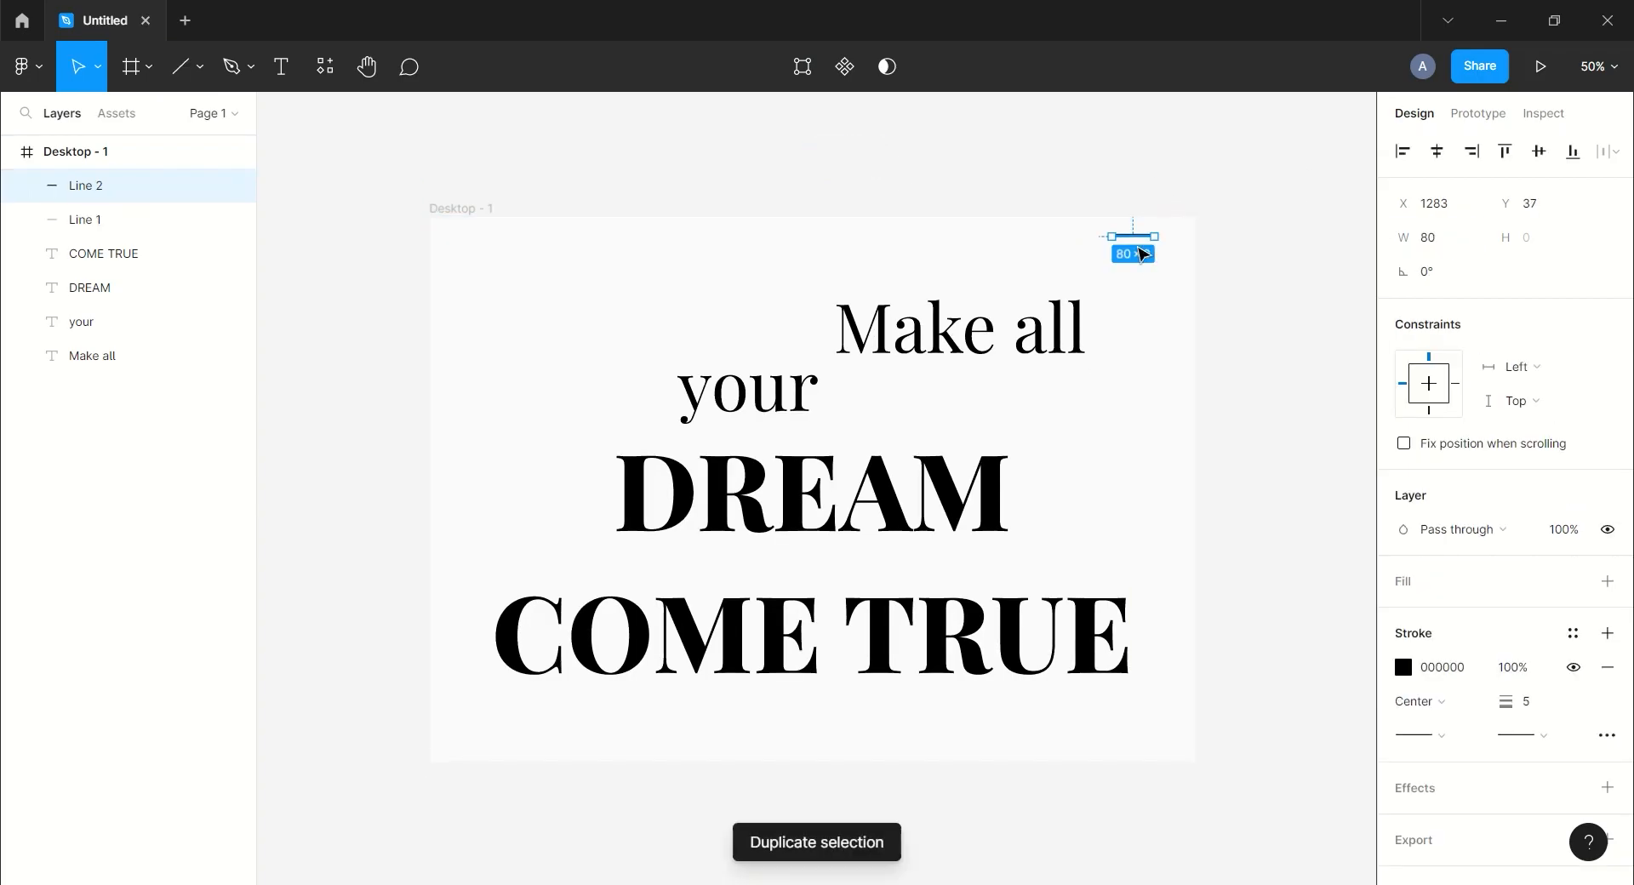
key(ctrl+d)
shift+click(98, 254)
key(ctrl+g)
double_click(97, 190)
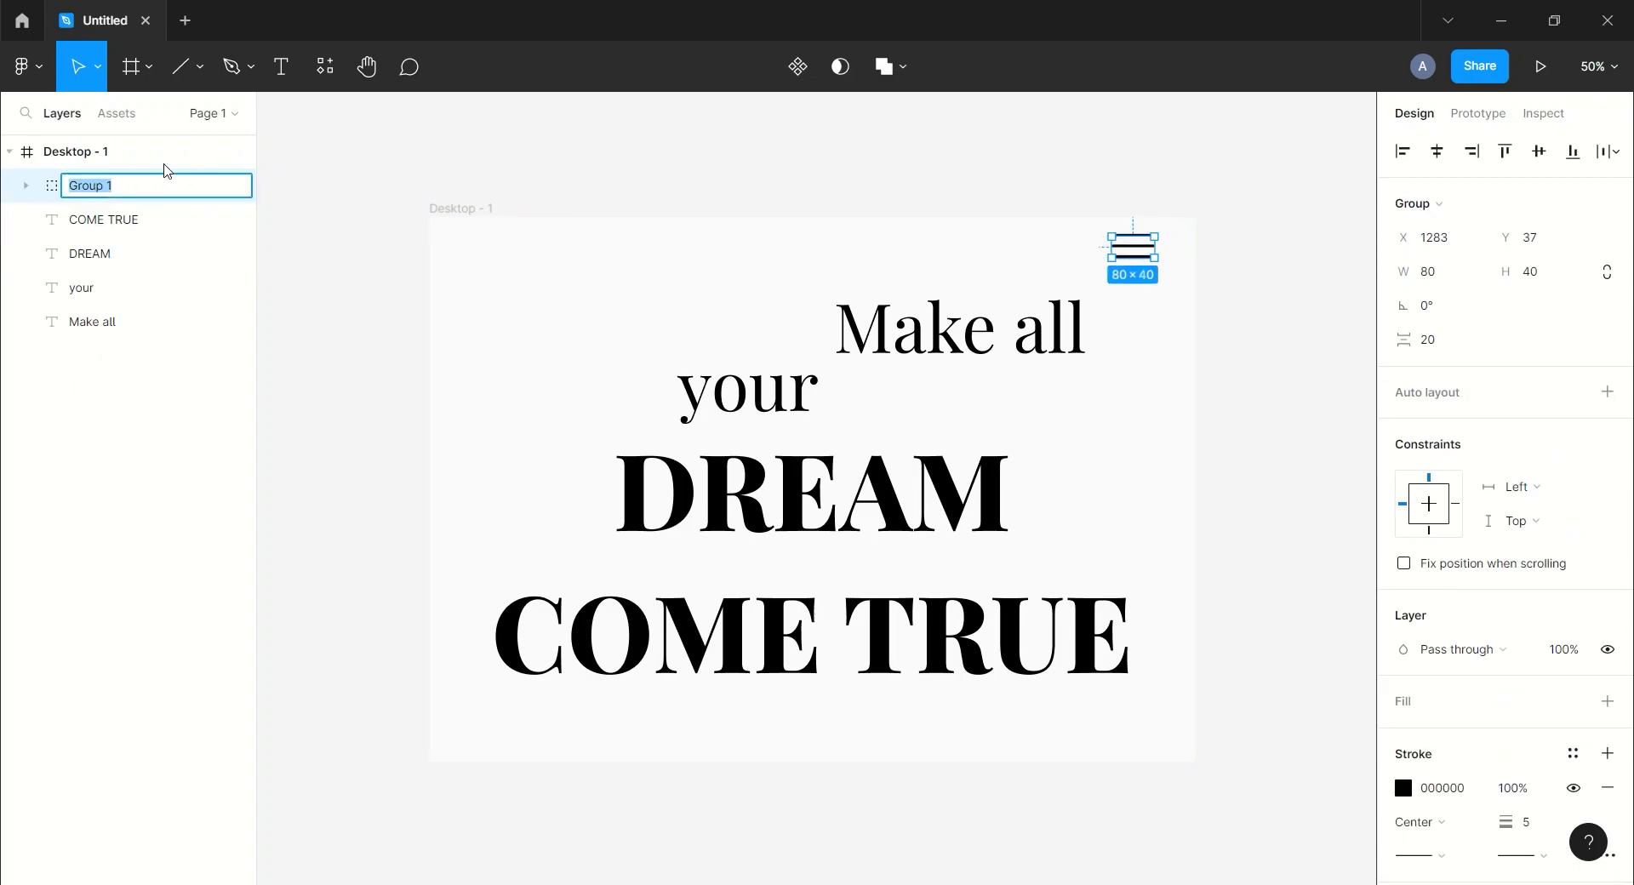
click(628, 165)
Step: Align the menu icon to the frame's column layout grid
click(467, 211)
click(1573, 479)
drag(1147, 245, 1132, 251)
click(632, 136)
click(467, 211)
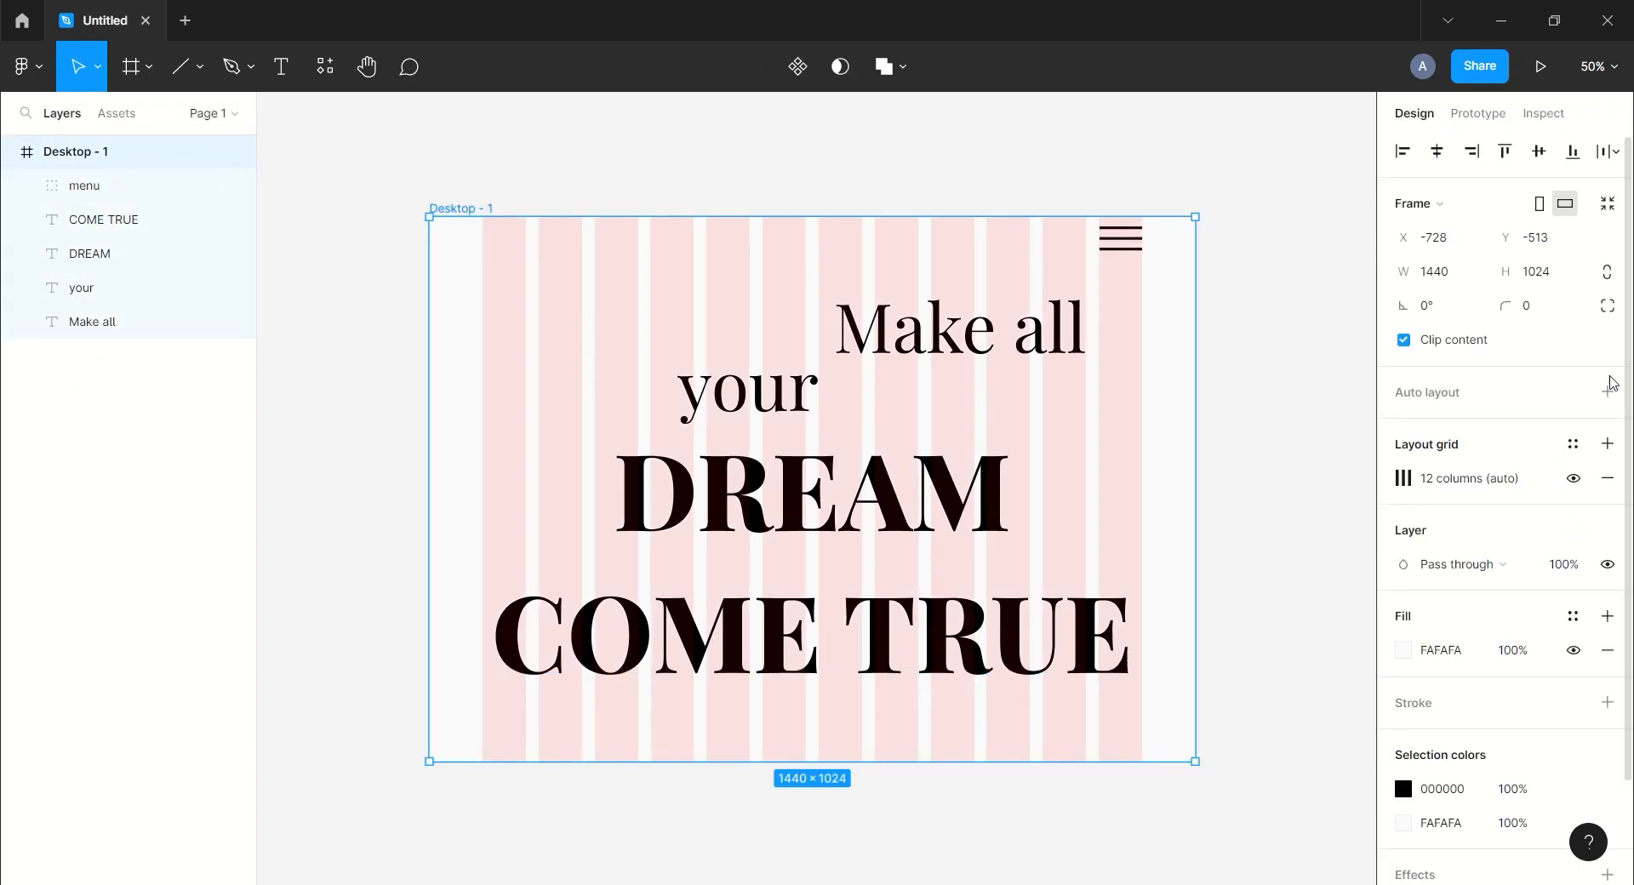
click(1574, 479)
click(635, 152)
Step: Add a size 12 'Logo' text in the frame's top-left corner
click(284, 67)
click(579, 150)
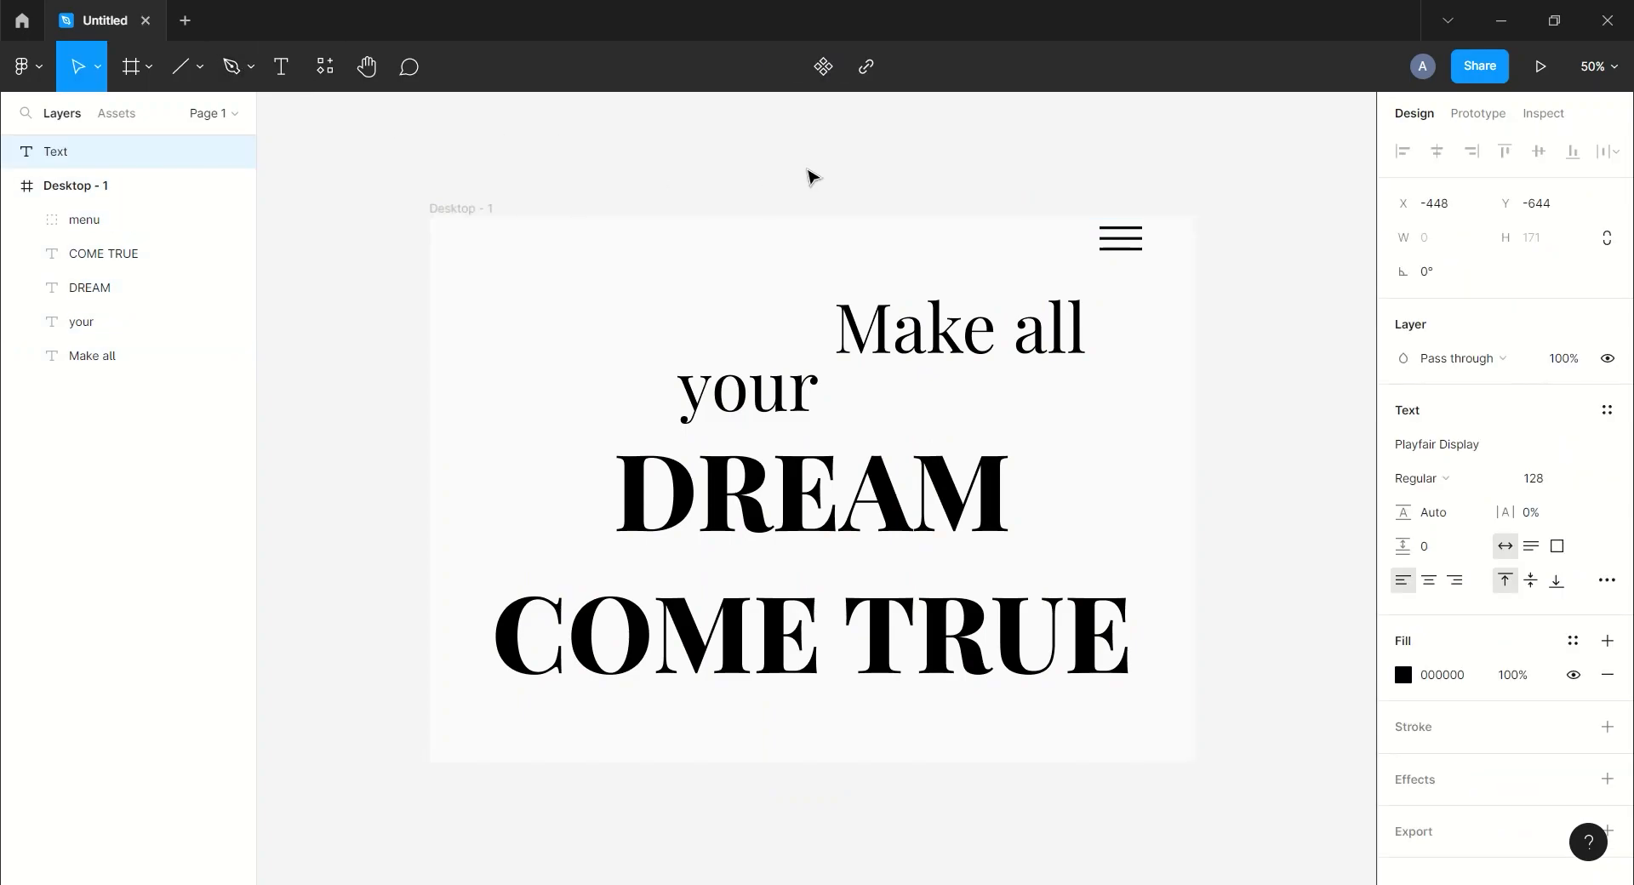
text(Logo)
key(Escape)
click(1586, 481)
click(1550, 176)
drag(584, 154, 480, 235)
click(817, 191)
drag(819, 192, 800, 176)
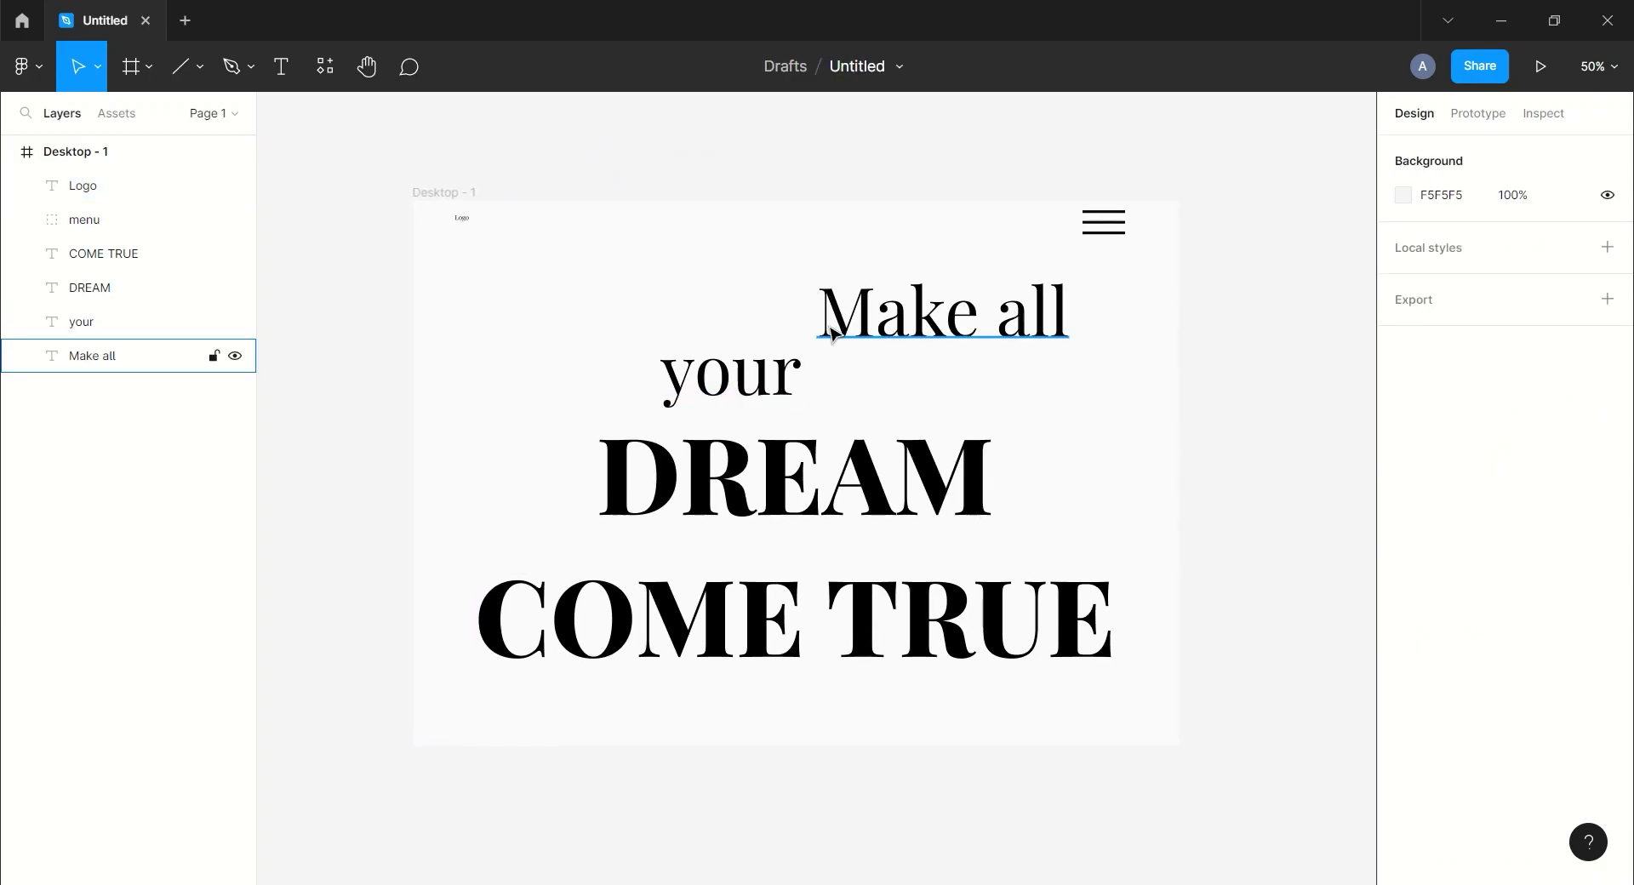
key(minus)
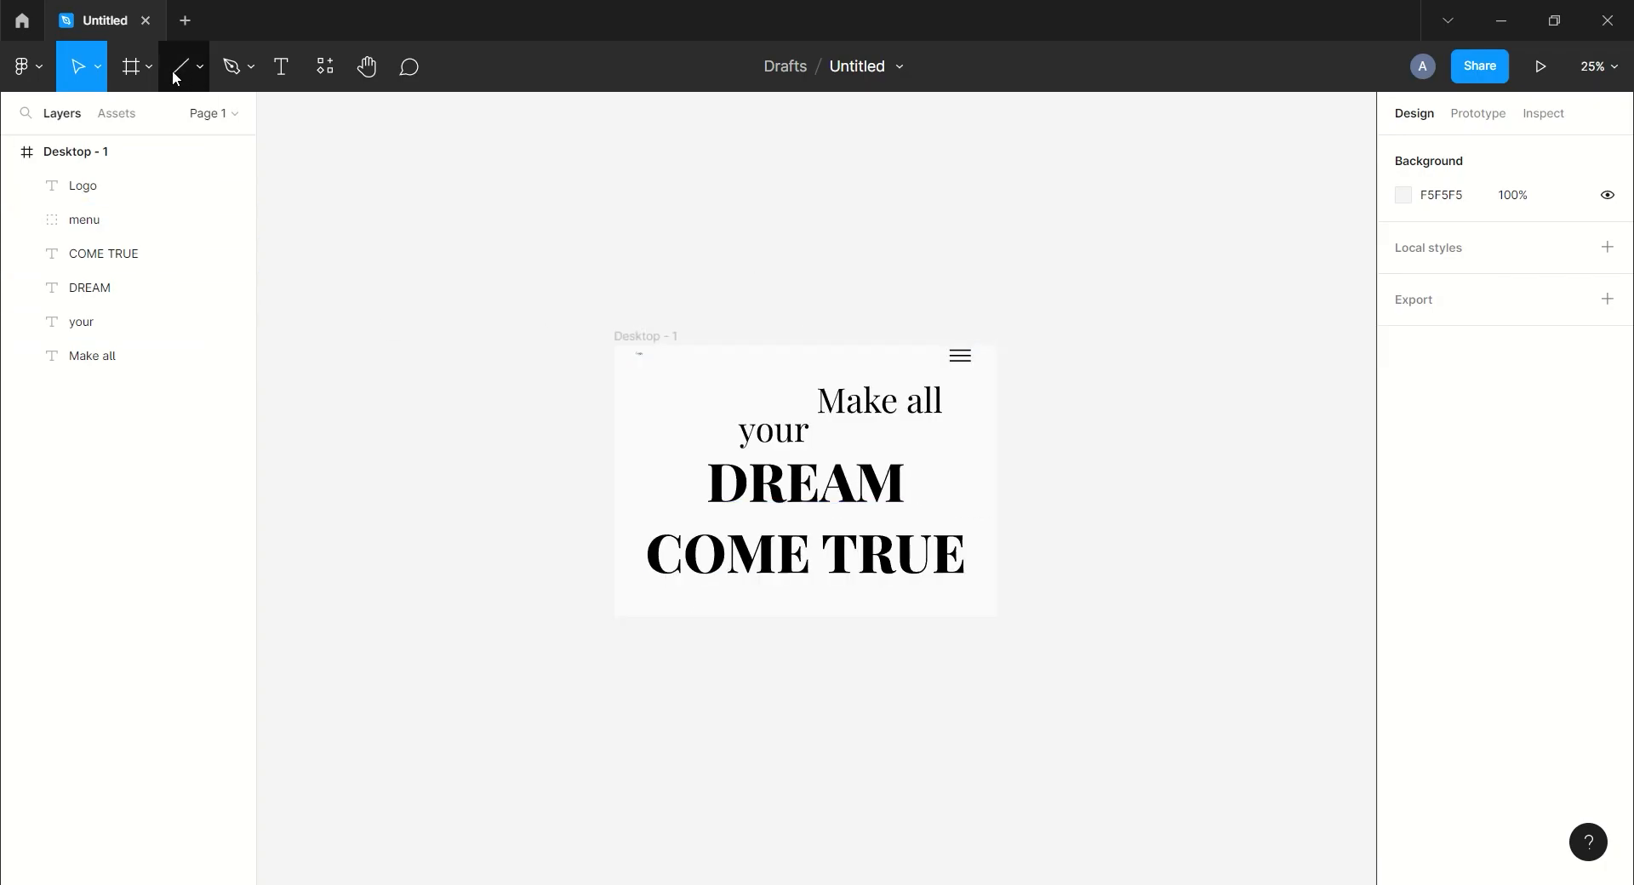
Step: Draw a square above the frame and fill it with the first character image
click(200, 68)
click(107, 116)
drag(761, 207, 843, 291)
click(938, 273)
click(803, 258)
click(1404, 444)
click(1151, 342)
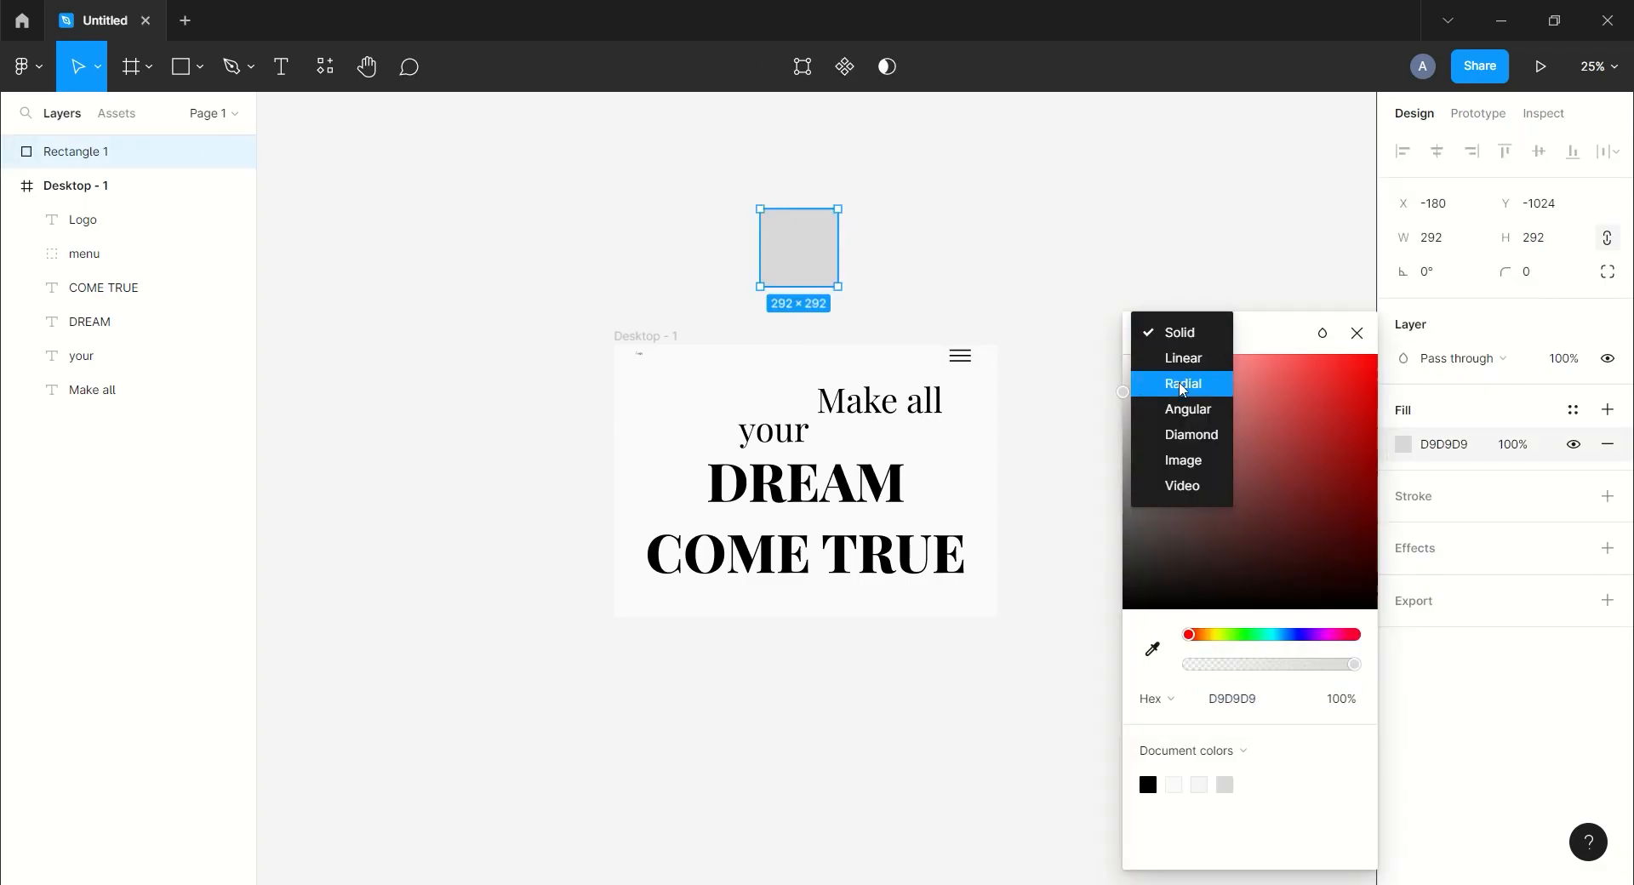
click(1185, 463)
click(1264, 492)
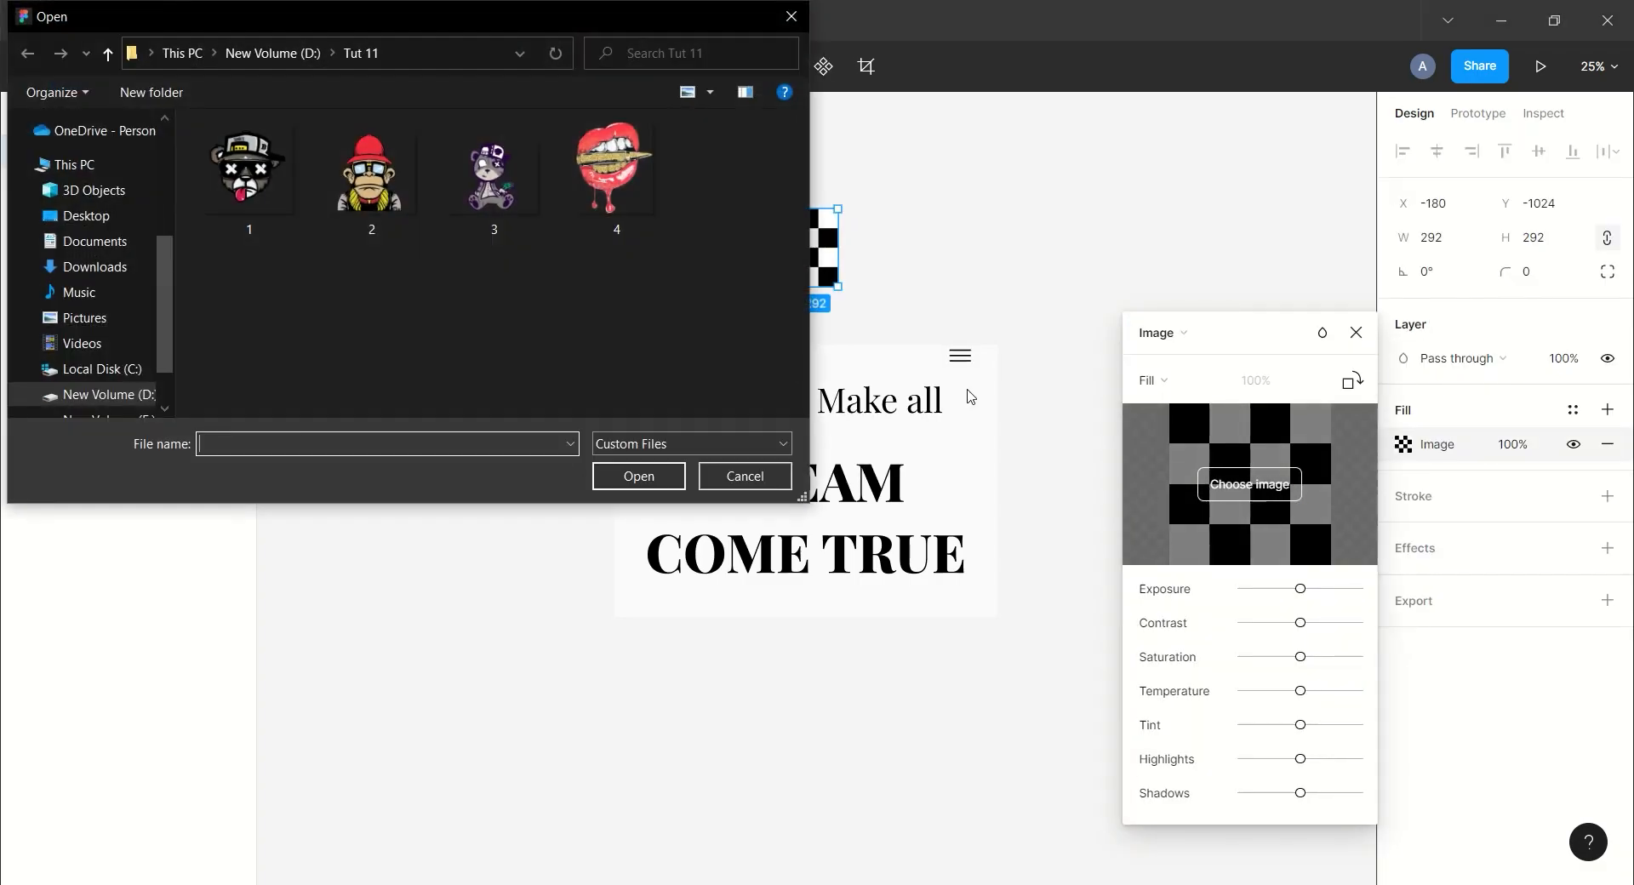
double_click(230, 179)
key(Escape)
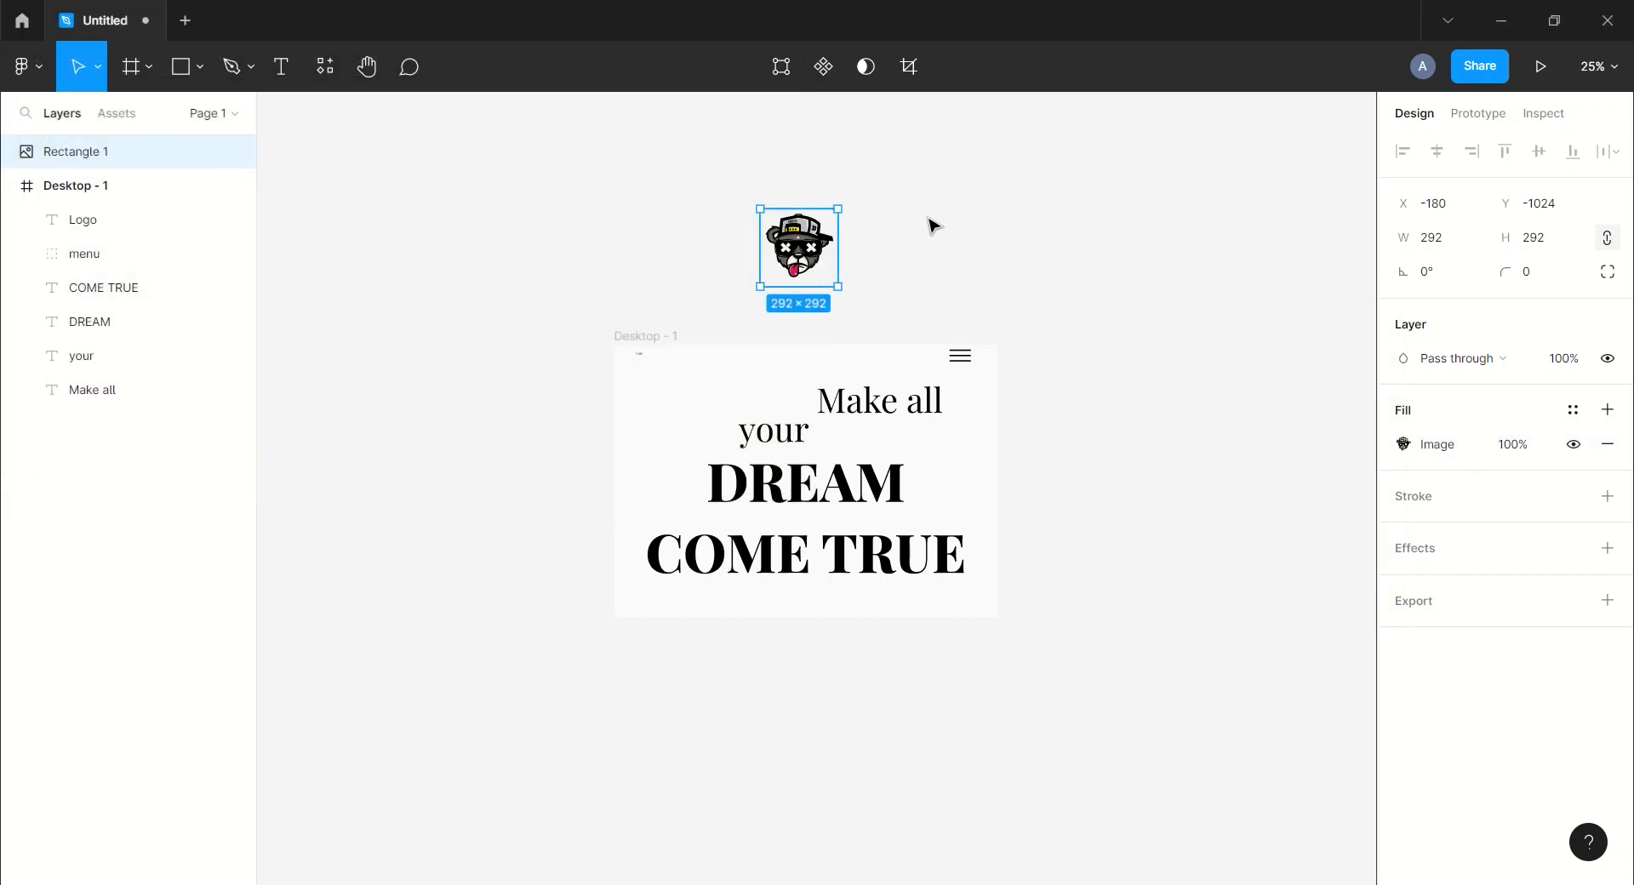
Step: Add two copies to the right, filled with the red-hat monkey and purple bear images
key(ctrl+d)
click(1403, 444)
click(1255, 511)
double_click(354, 174)
key(ctrl+d)
drag(730, 257, 857, 257)
click(1403, 444)
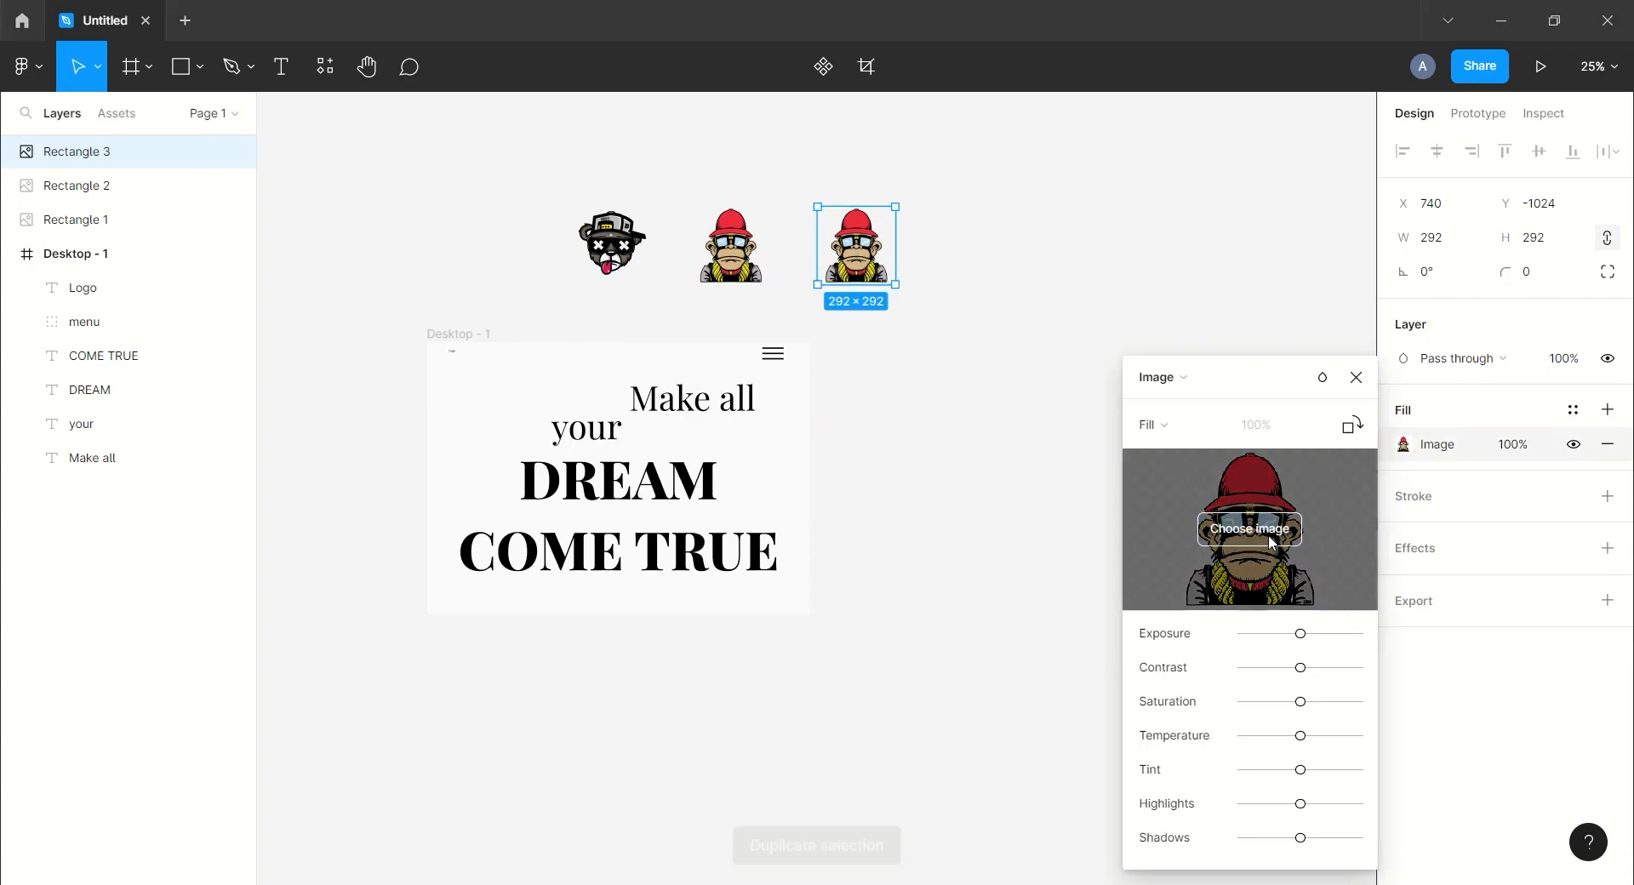
click(1267, 538)
double_click(479, 176)
Step: Add a fourth square at the row's end with the lips image set to Fit
drag(1120, 247, 1034, 240)
key(ctrl+d)
drag(772, 257, 897, 257)
click(1403, 444)
click(1267, 522)
double_click(613, 164)
click(1154, 425)
click(1189, 446)
Step: Select all four image squares and move them up and left
click(1006, 207)
drag(1006, 207, 1067, 274)
drag(475, 207, 1006, 396)
drag(823, 309, 792, 197)
click(808, 66)
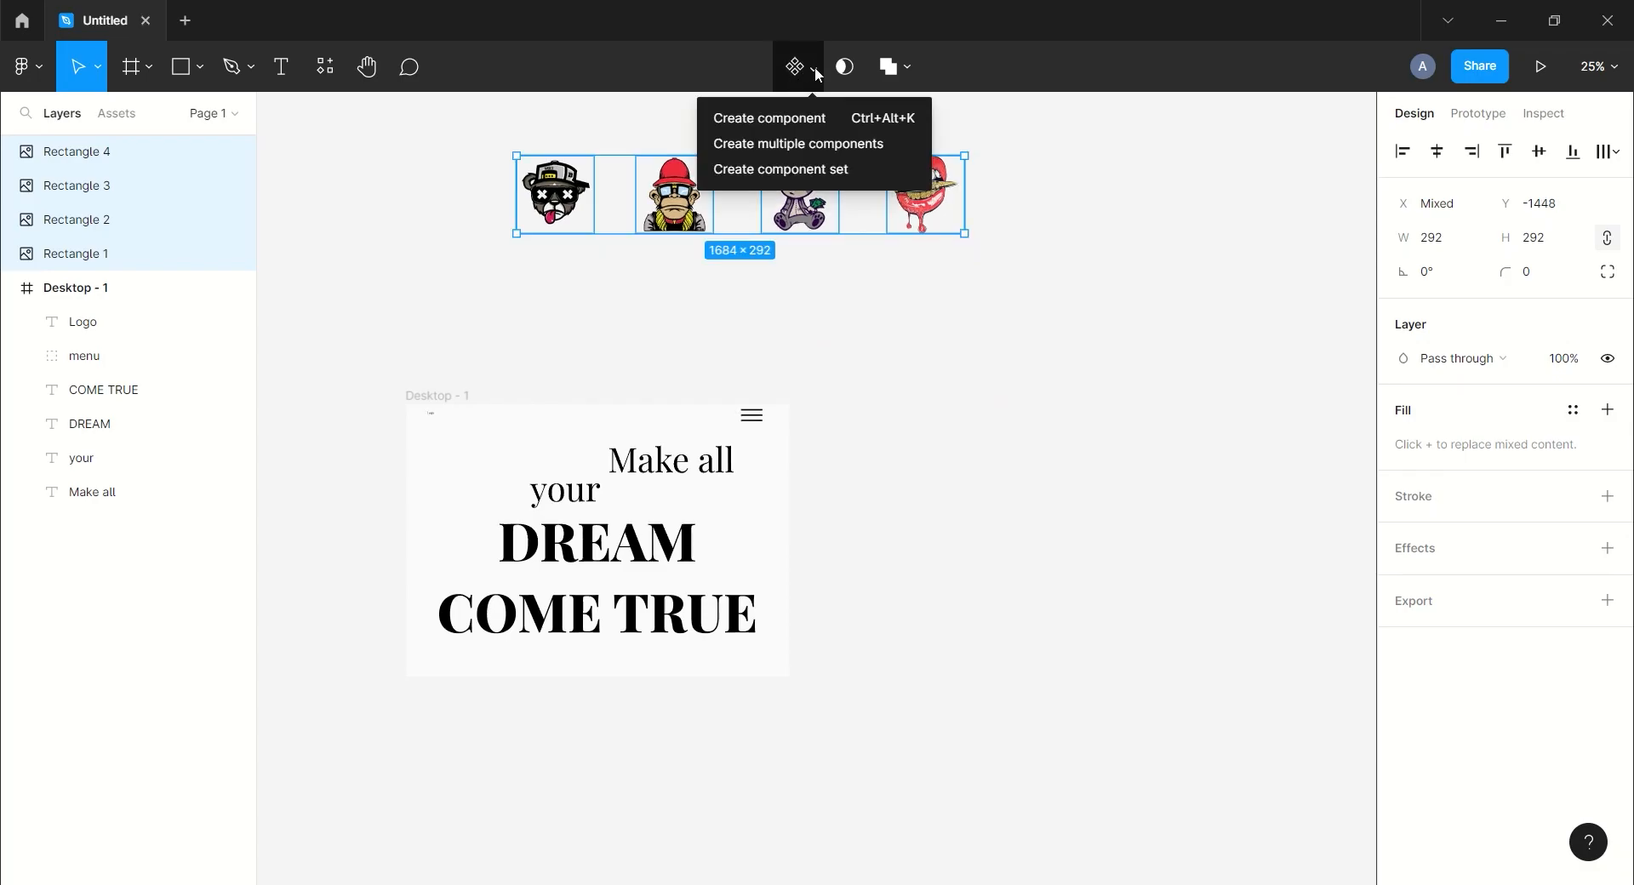
Step: Combine the four squares into a component set and link the first square to the second
click(815, 176)
click(956, 298)
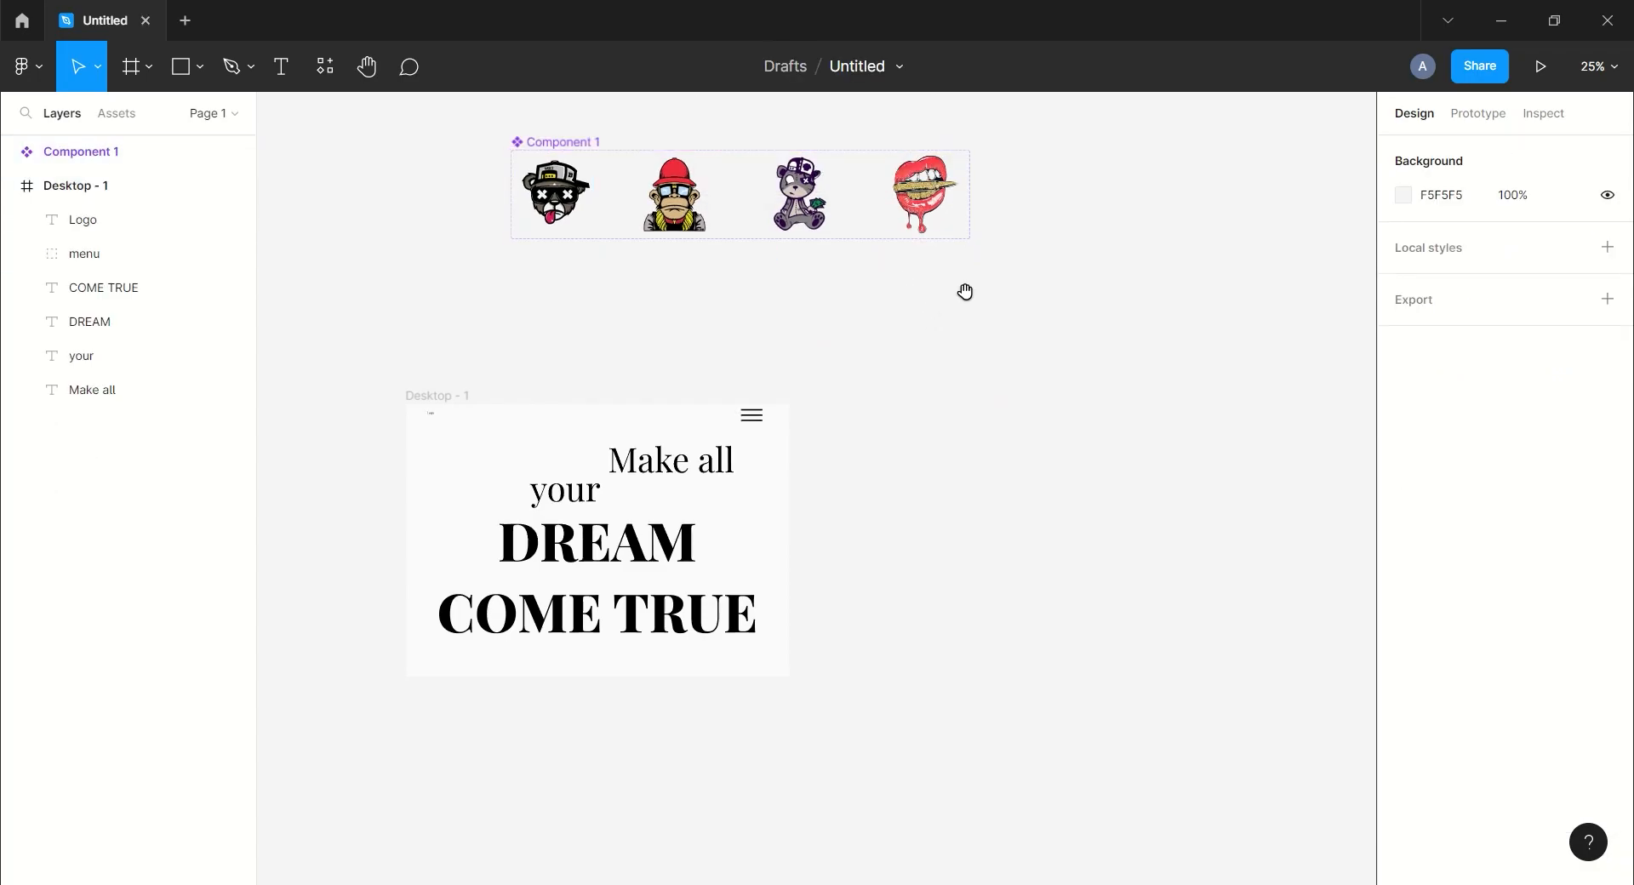
drag(956, 299, 981, 355)
click(1467, 111)
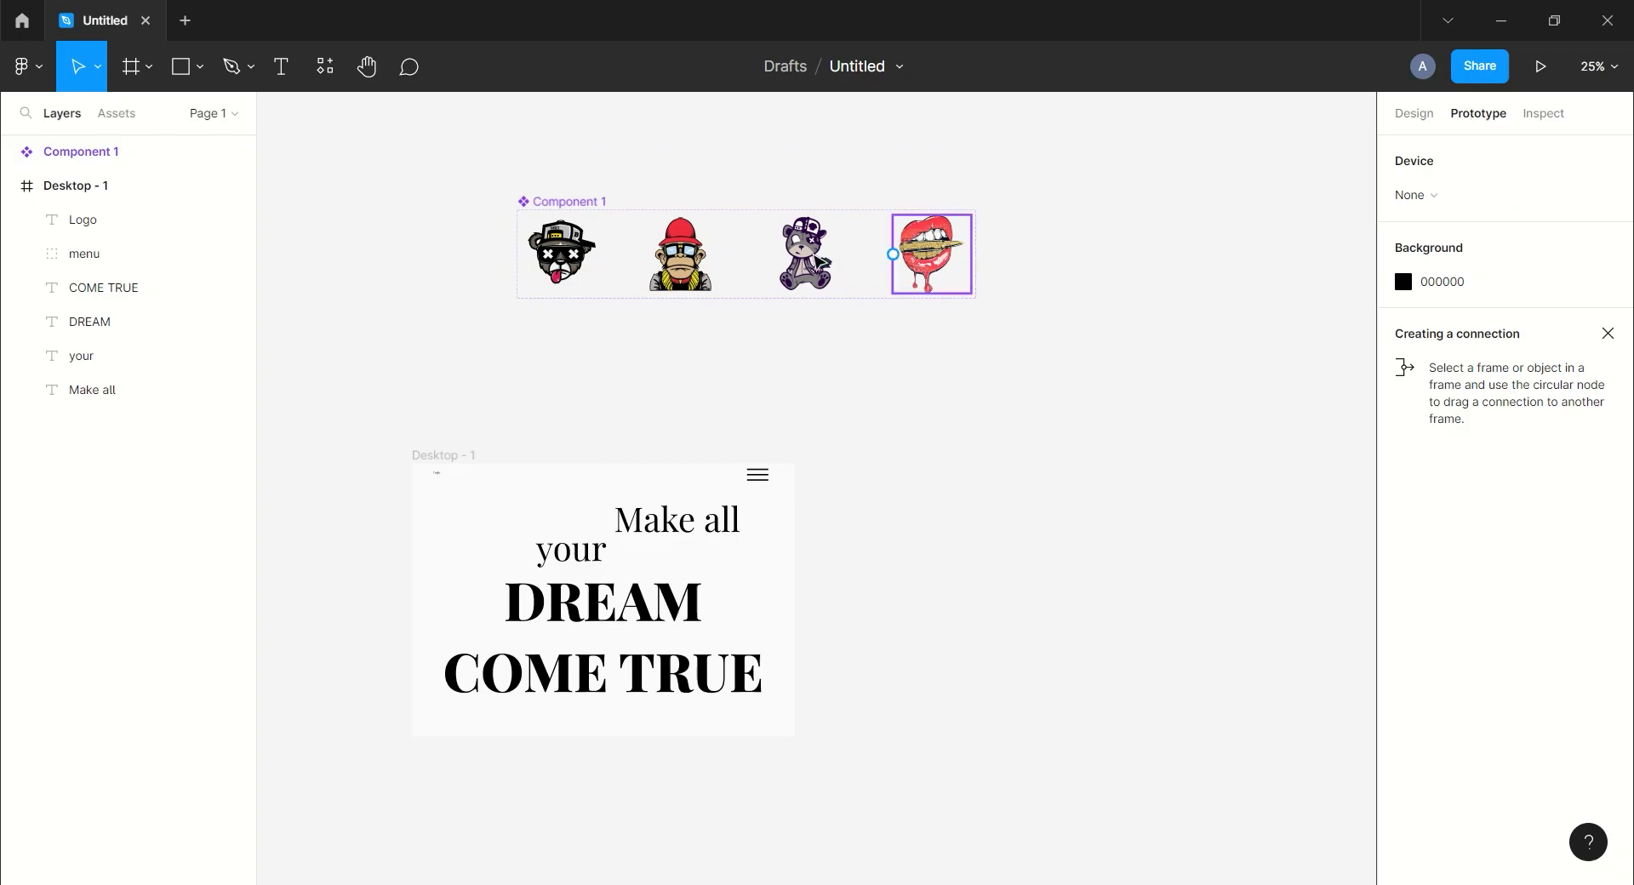
click(562, 254)
drag(601, 254, 719, 277)
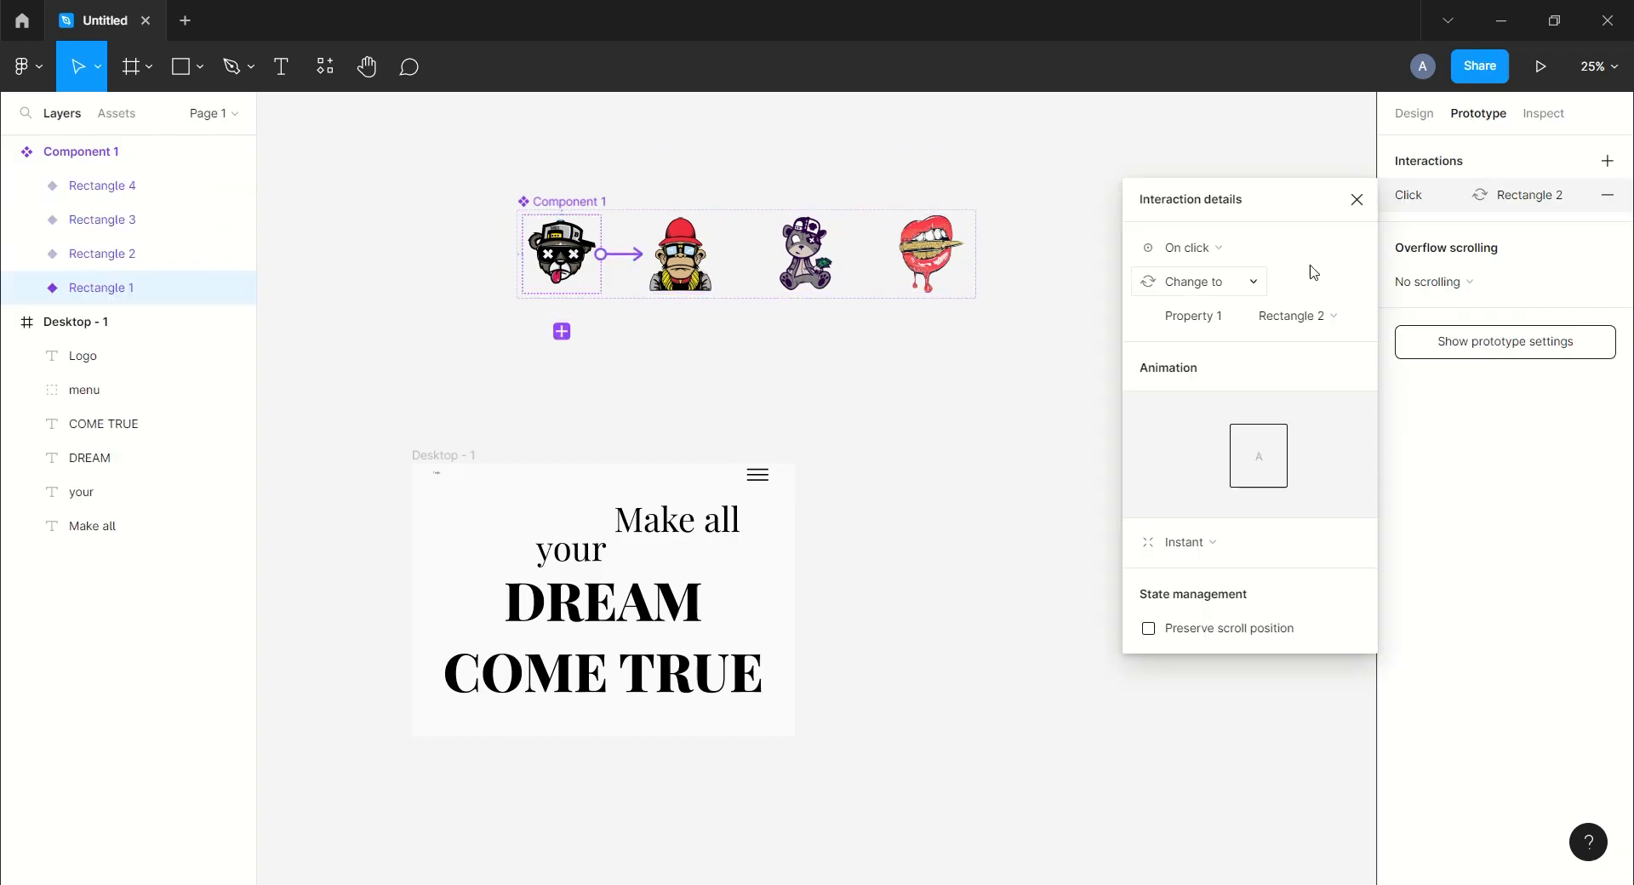
Step: Make that link an After delay, Bouncy Smart animate lasting 1000ms
click(1267, 255)
click(1212, 514)
click(1324, 246)
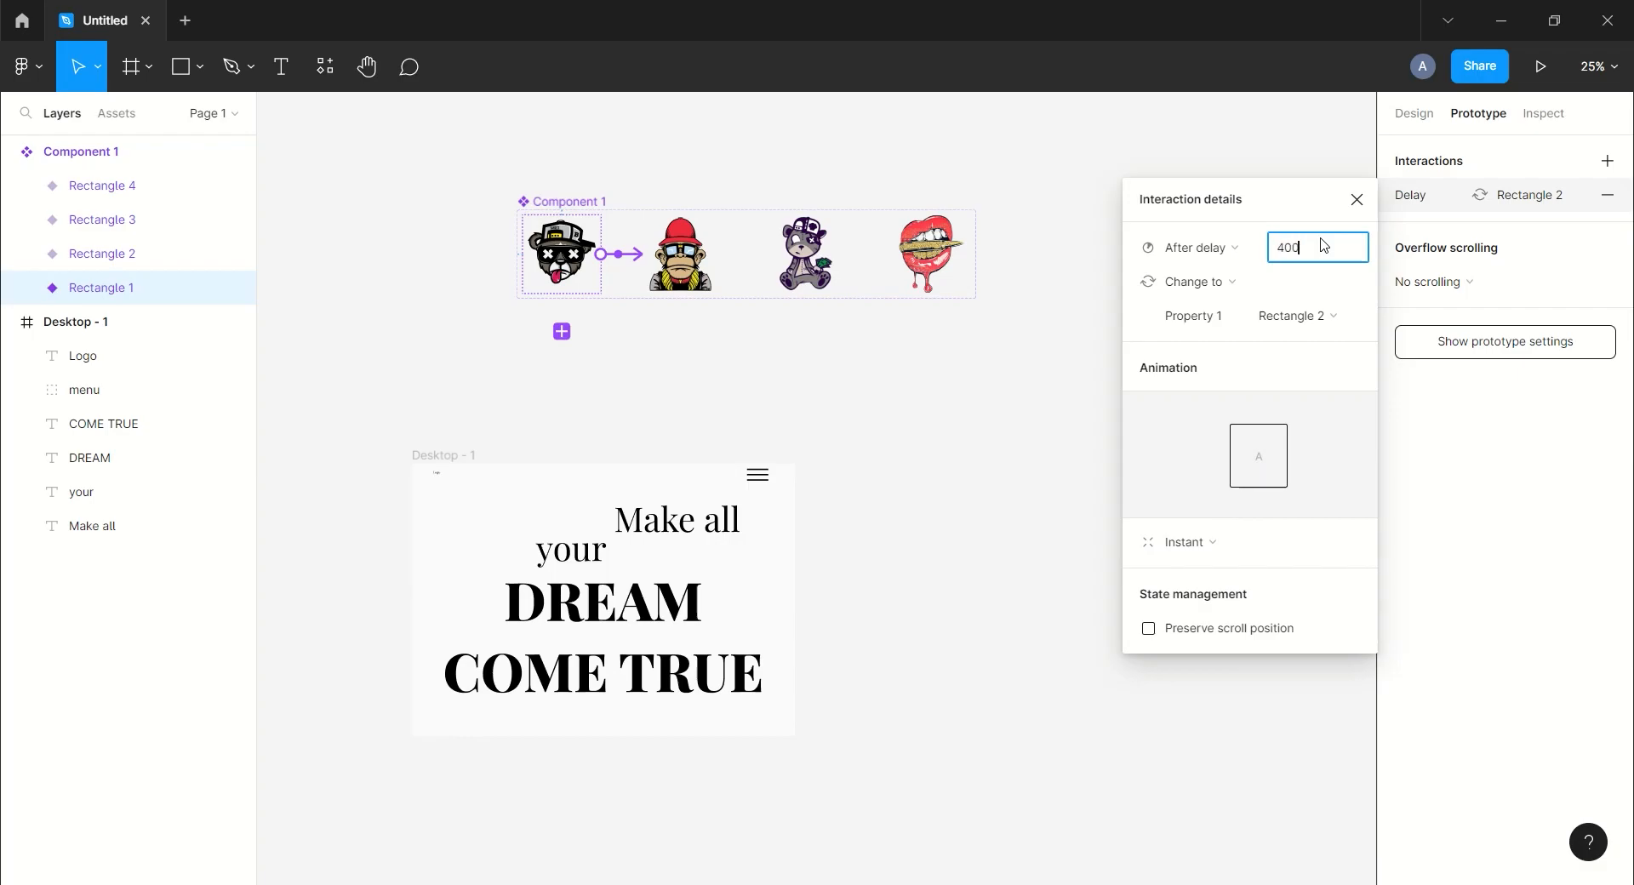
click(1210, 548)
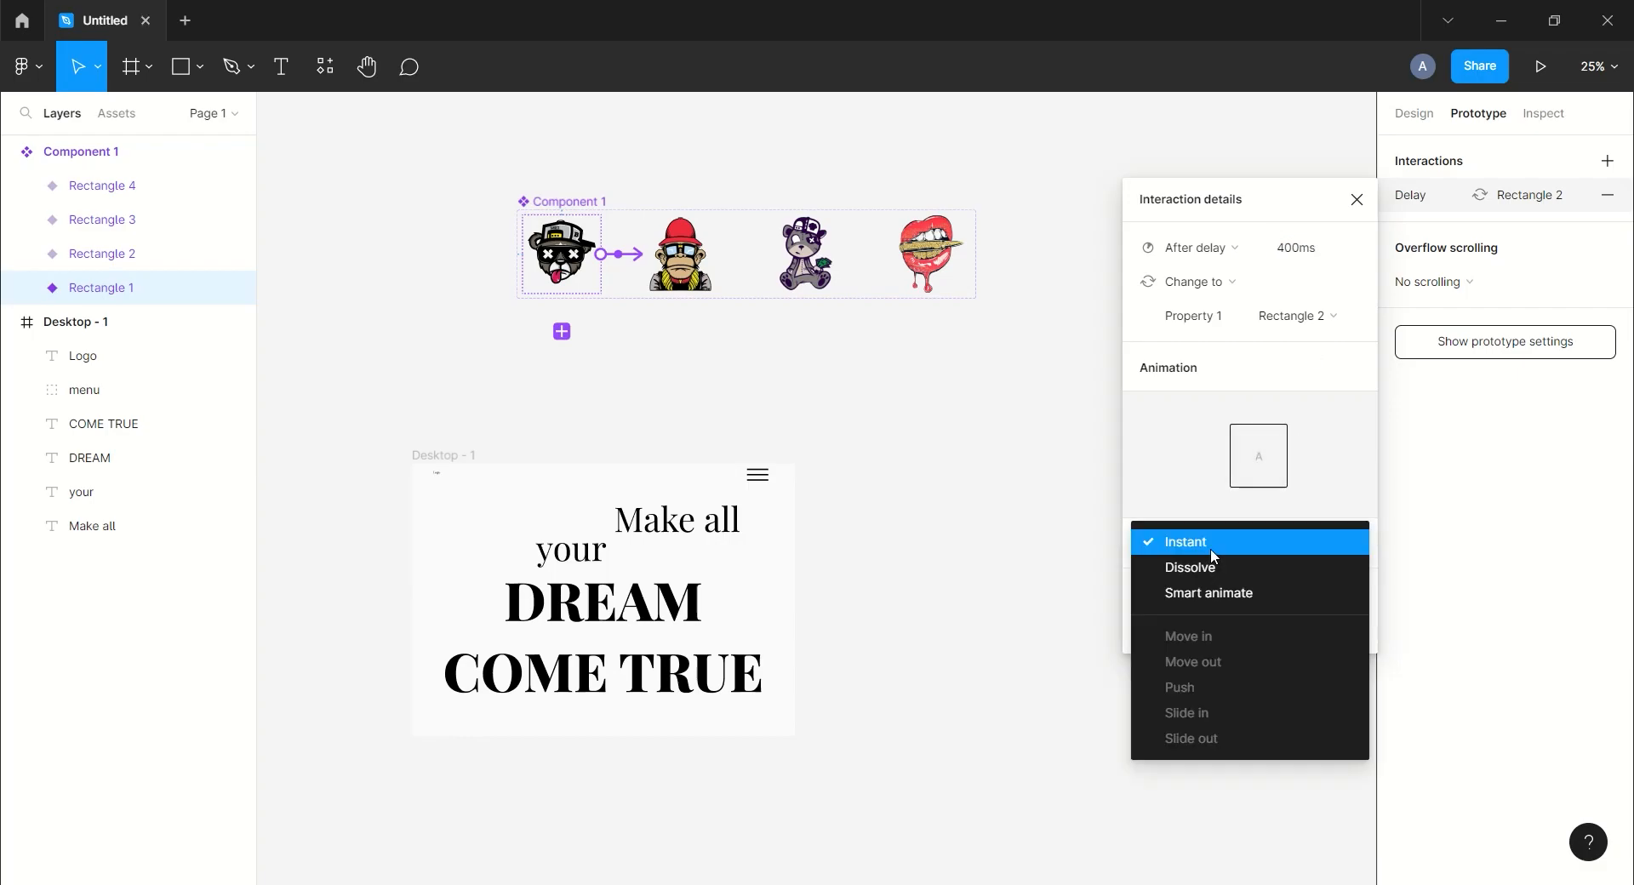
click(1206, 592)
click(1246, 582)
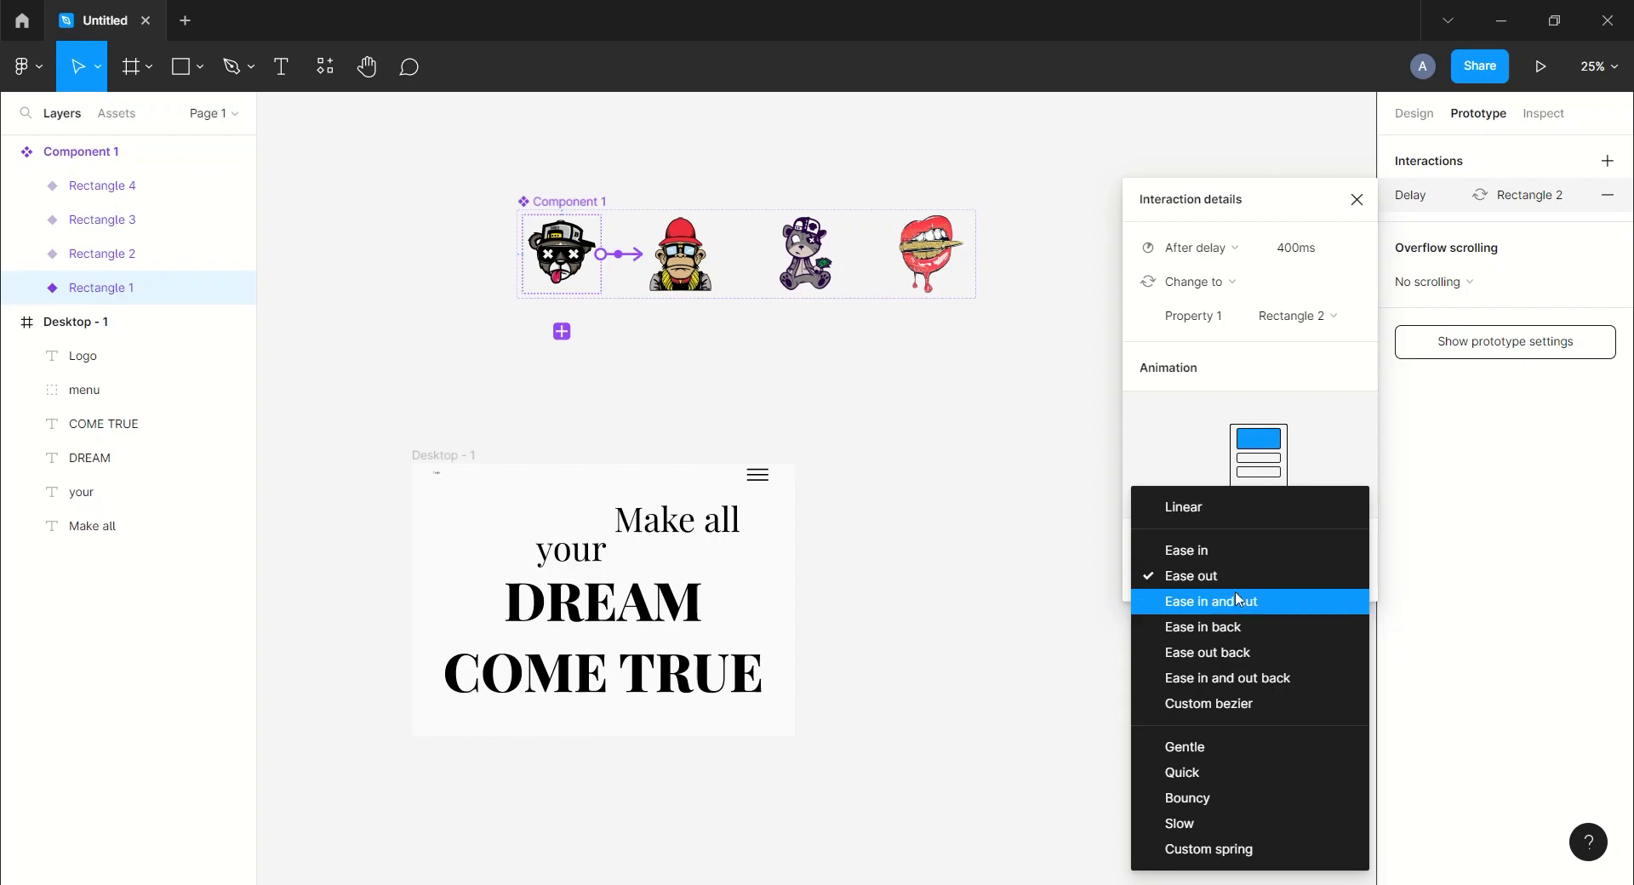
click(1200, 800)
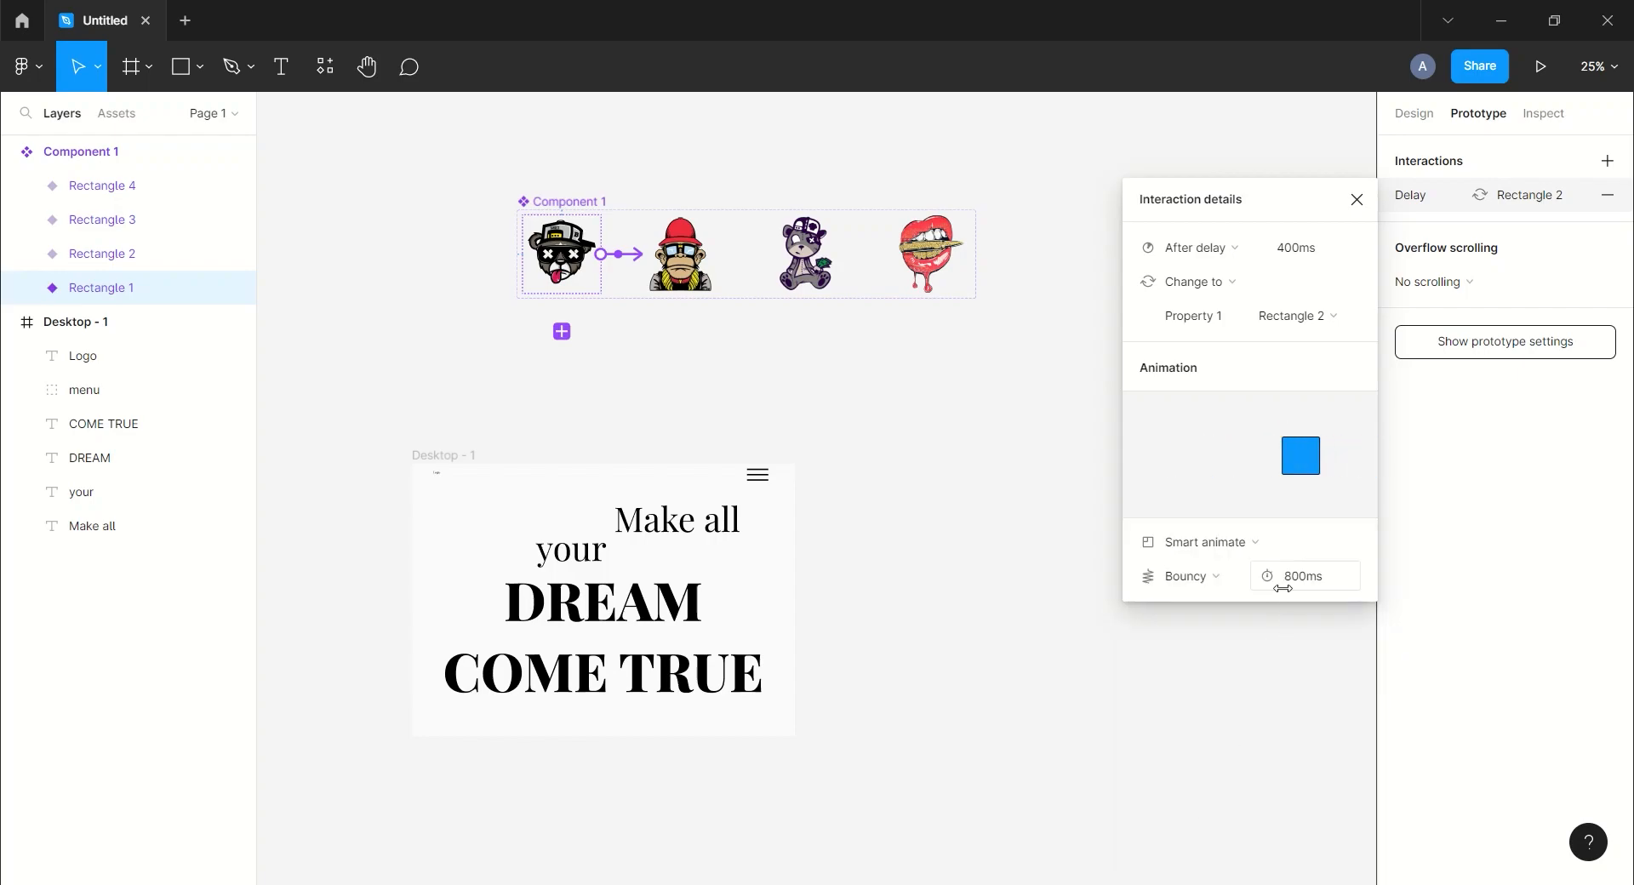
text(1000)
key(Return)
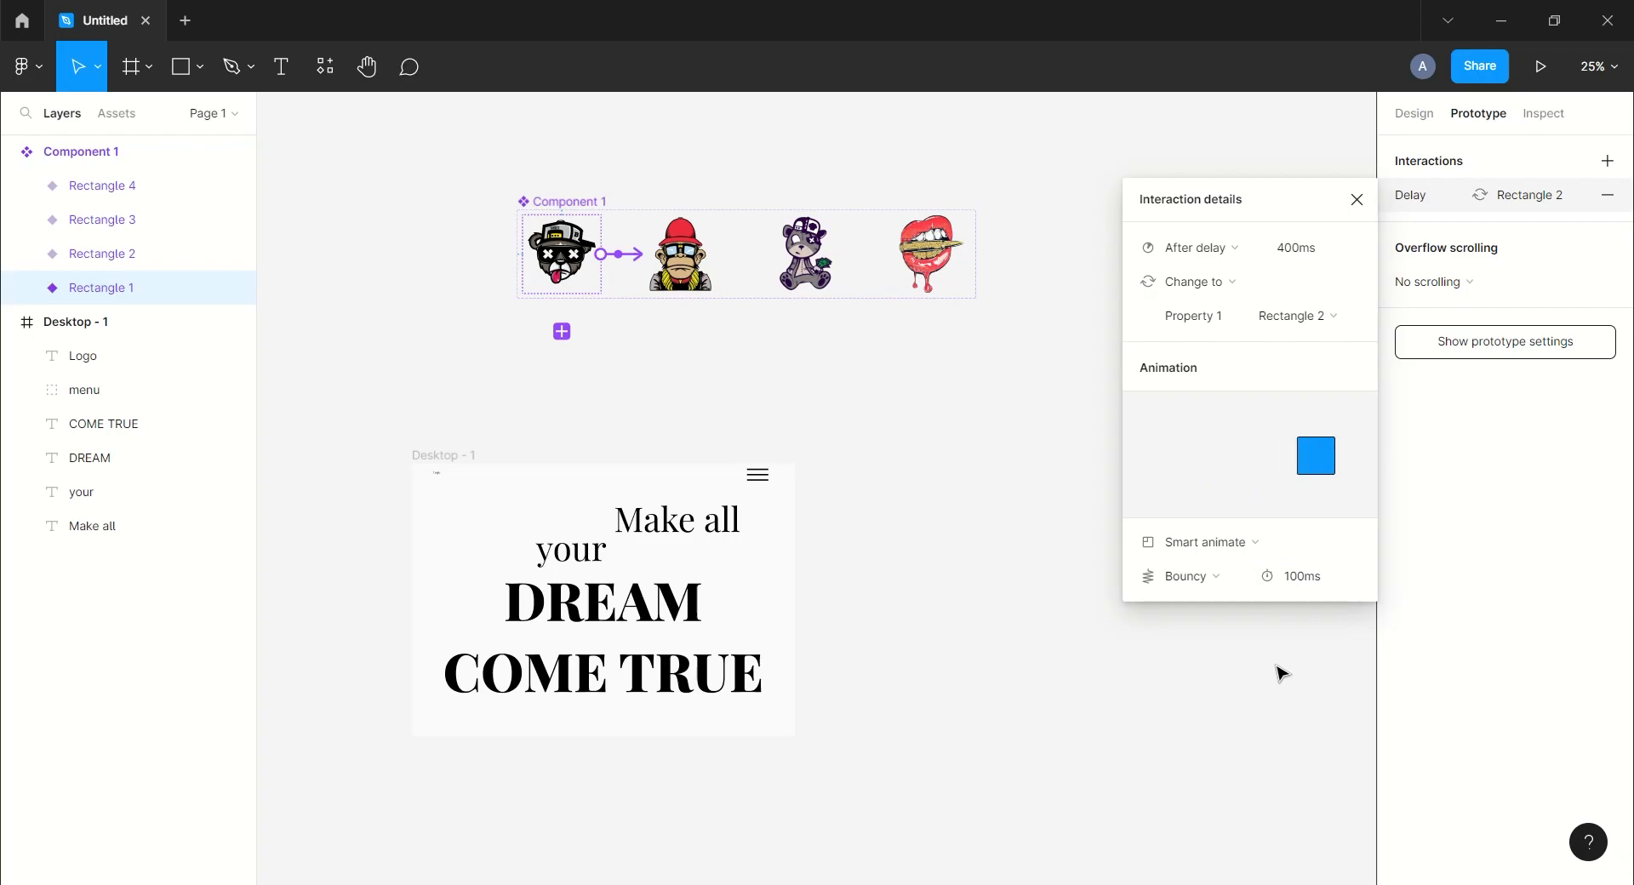
click(1356, 199)
Step: Link the second square to the third and the third to the fourth, both After delay
click(681, 253)
drag(720, 254, 804, 253)
click(1187, 248)
click(1200, 511)
click(1307, 248)
click(1356, 200)
click(804, 253)
drag(846, 253, 932, 254)
click(1200, 248)
click(1223, 512)
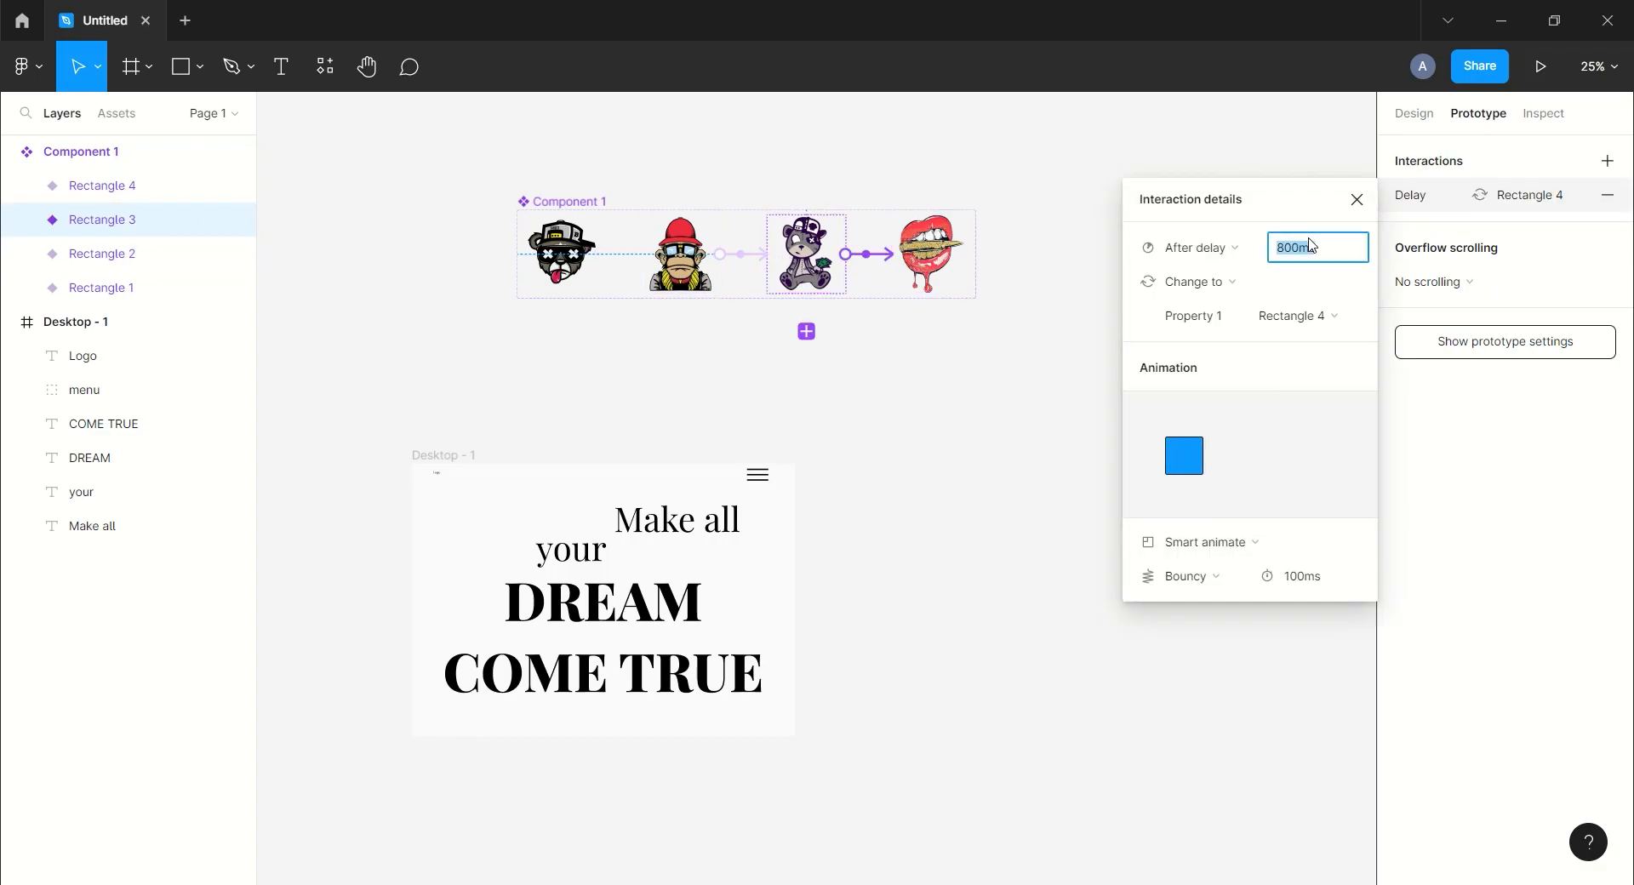
click(1360, 204)
Step: Link the lips variant back to the first sticker with an After delay trigger
click(946, 254)
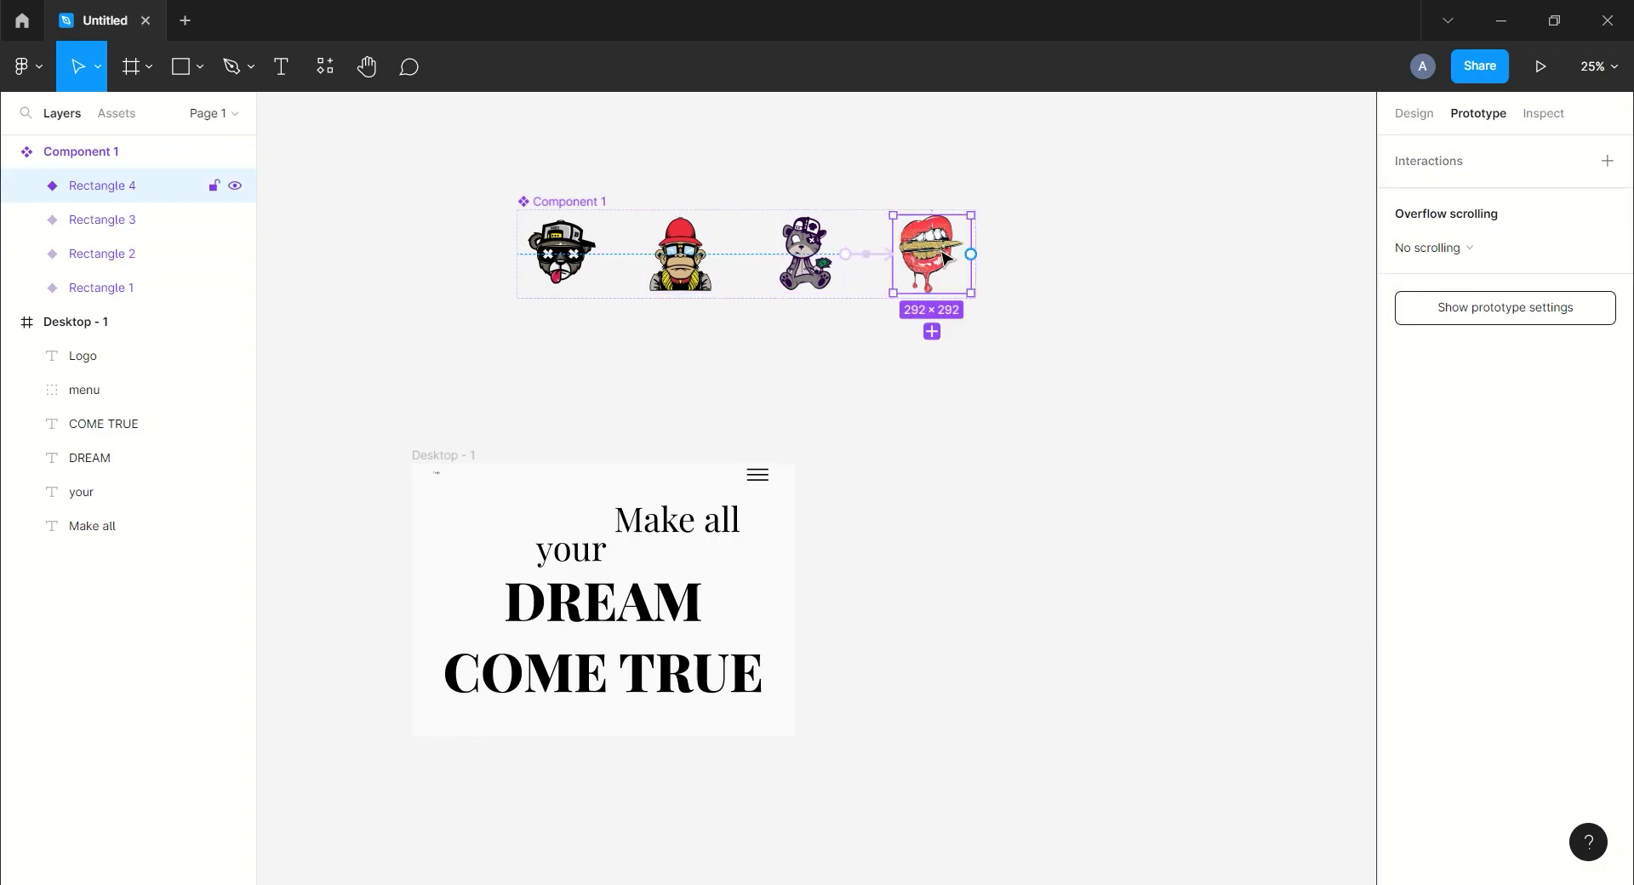
drag(932, 293, 559, 254)
click(1188, 248)
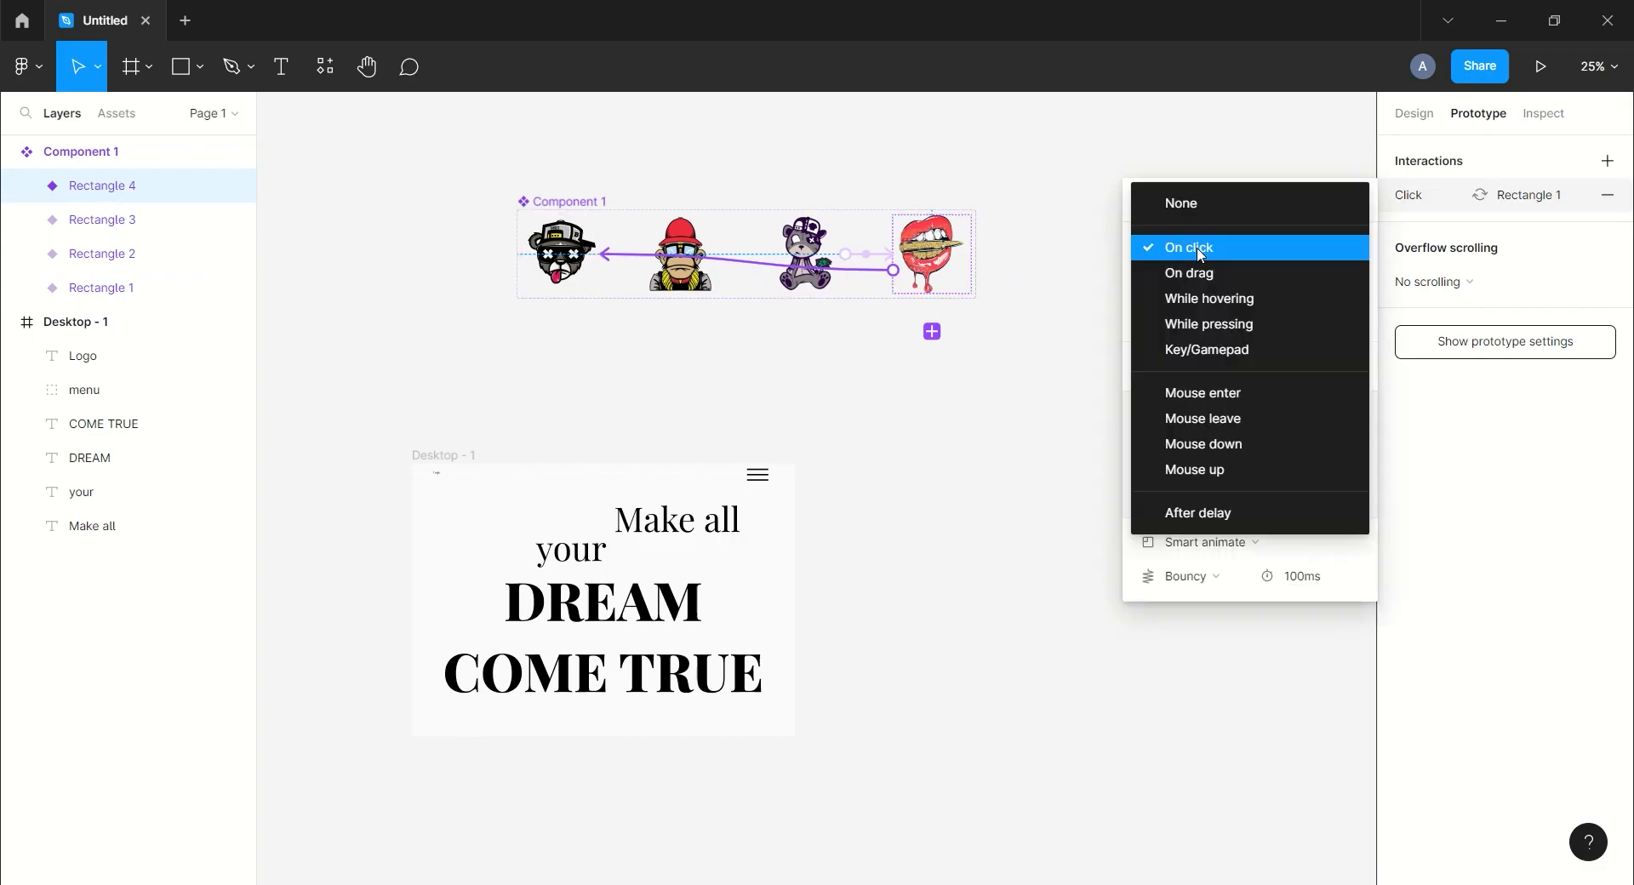
click(1204, 511)
click(1308, 256)
click(1357, 203)
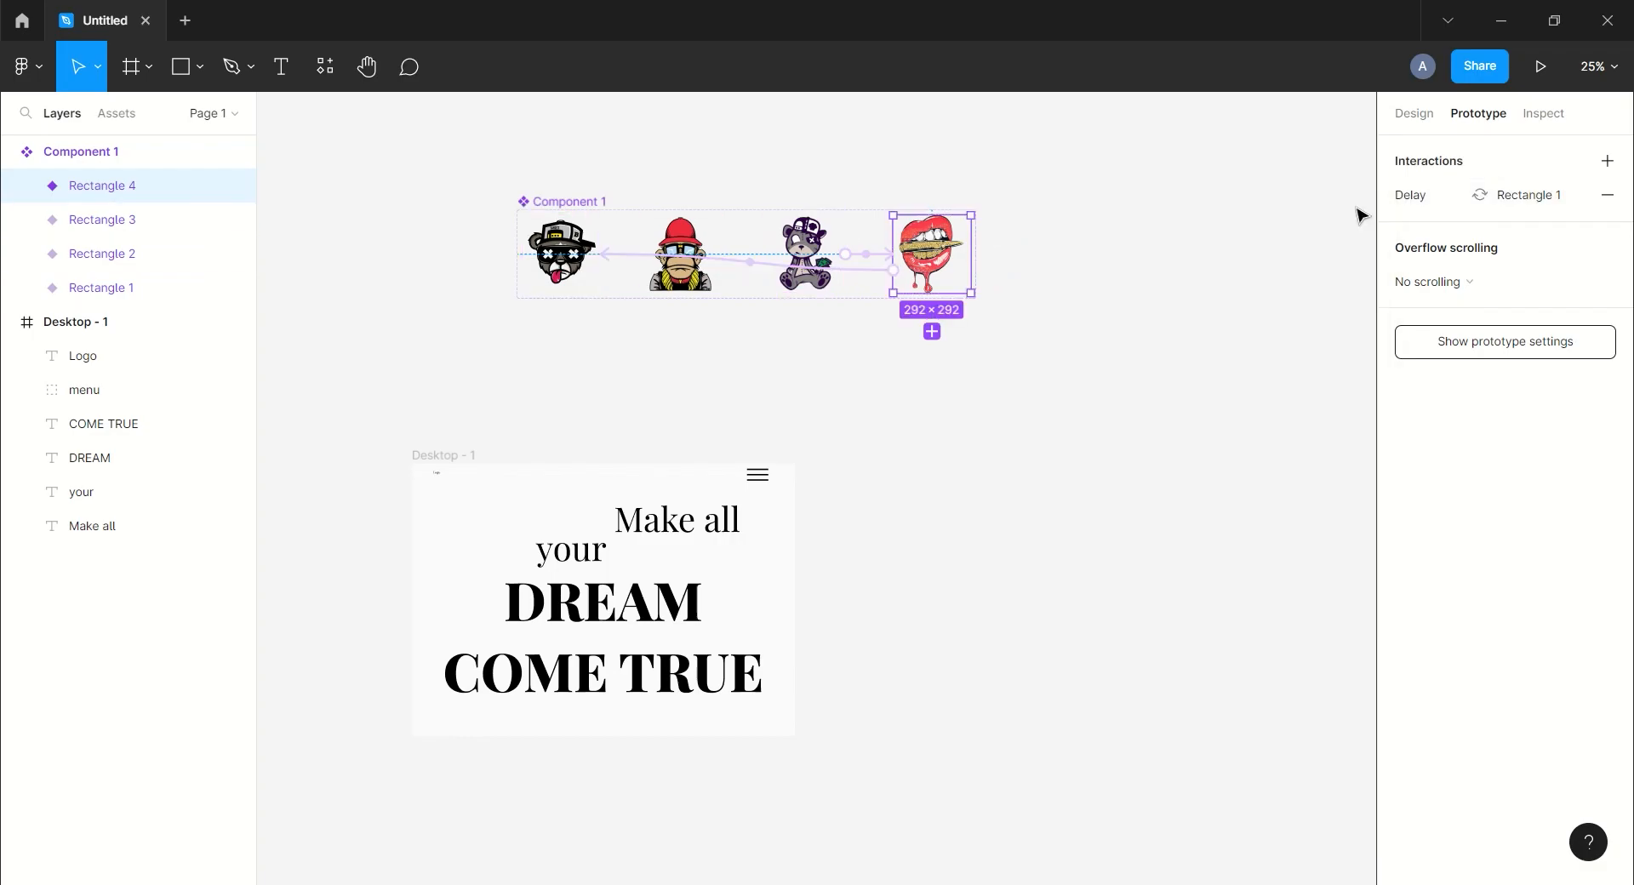
Step: Add Variant5 to the component and place a sticker instance in the page
click(554, 251)
click(562, 332)
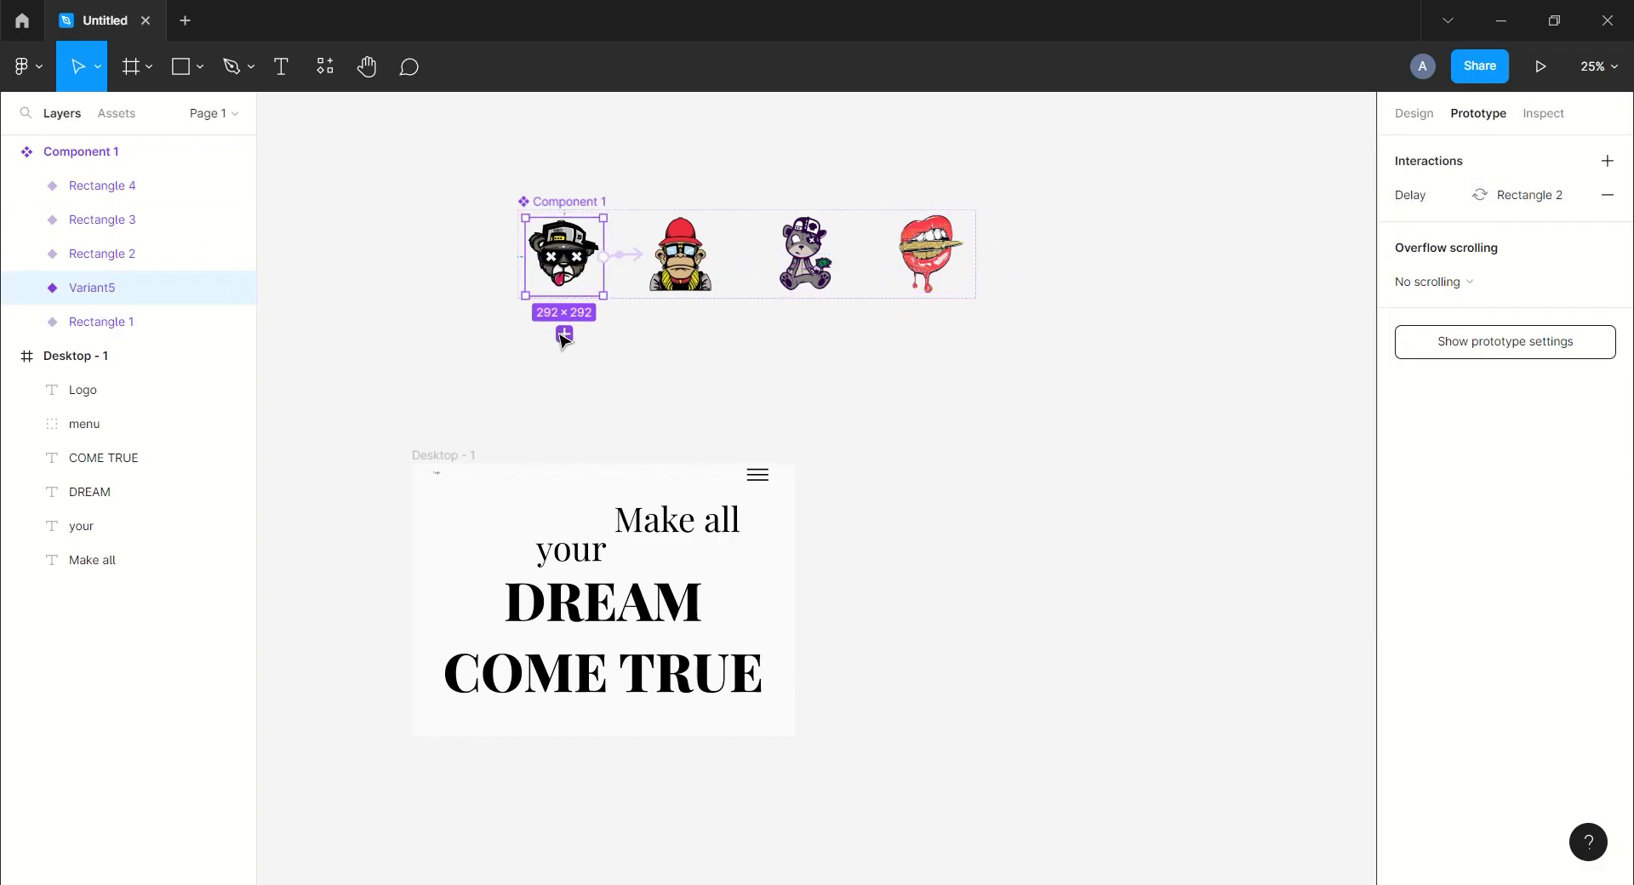
drag(560, 261, 742, 616)
Step: Drop the second bear sticker onto the page and place it right of DREAM
click(853, 485)
drag(853, 485, 886, 428)
drag(774, 558, 775, 539)
click(926, 536)
drag(926, 536, 968, 522)
Step: Move the first sticker to the top-left beside 'your' and zoom to 50%
click(580, 453)
drag(577, 448, 553, 452)
click(921, 477)
drag(921, 477, 938, 427)
key(ctrl+plus)
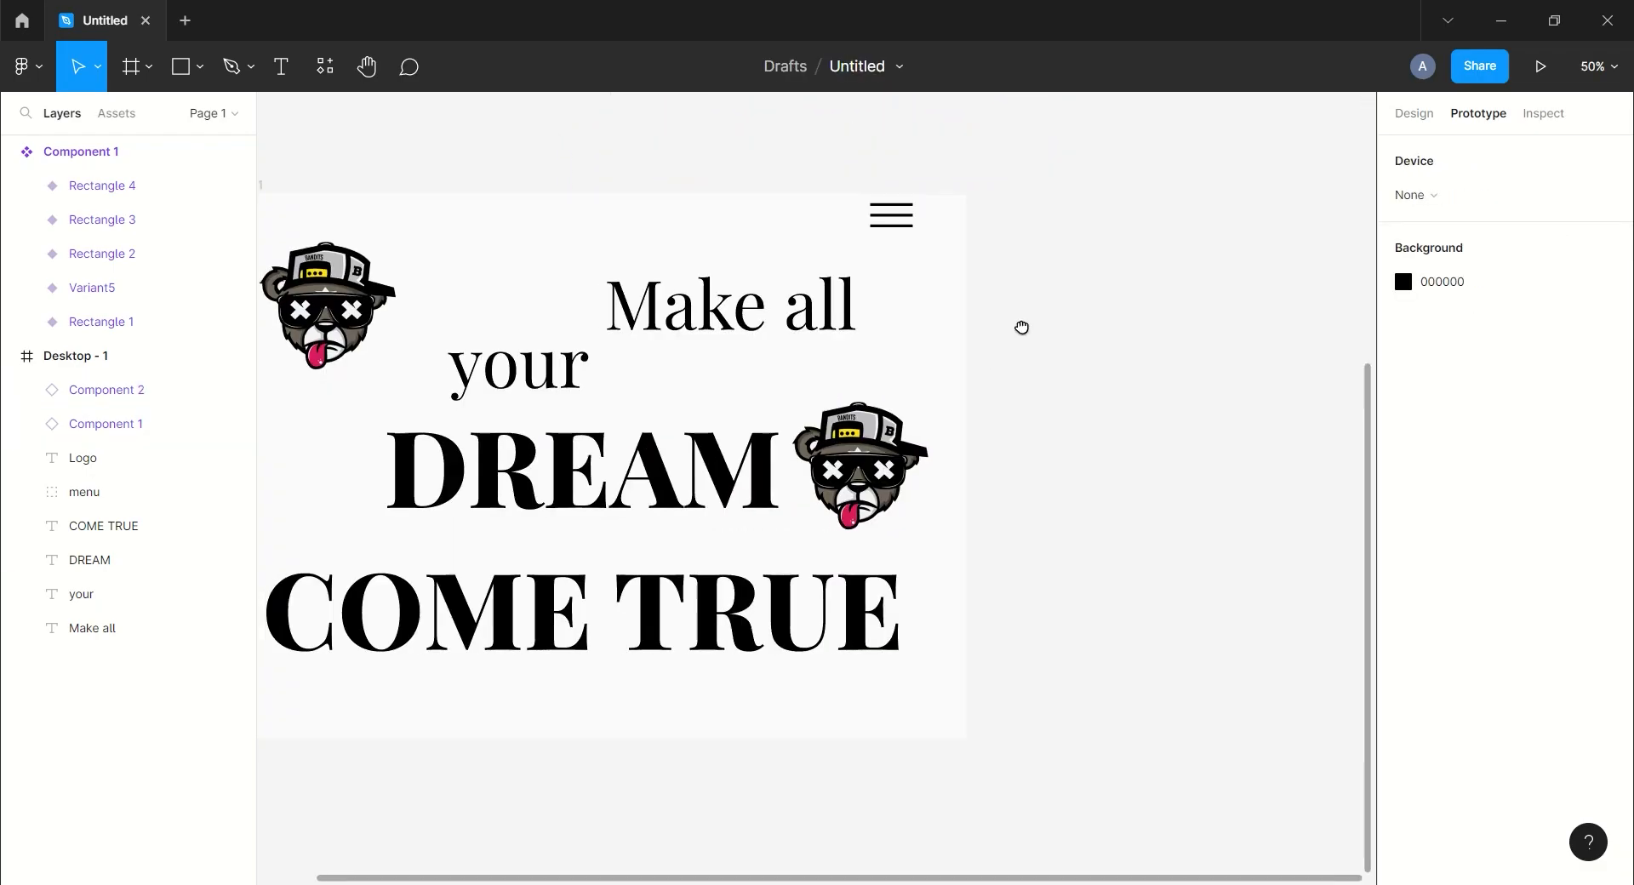
drag(1007, 330, 1128, 347)
click(1420, 120)
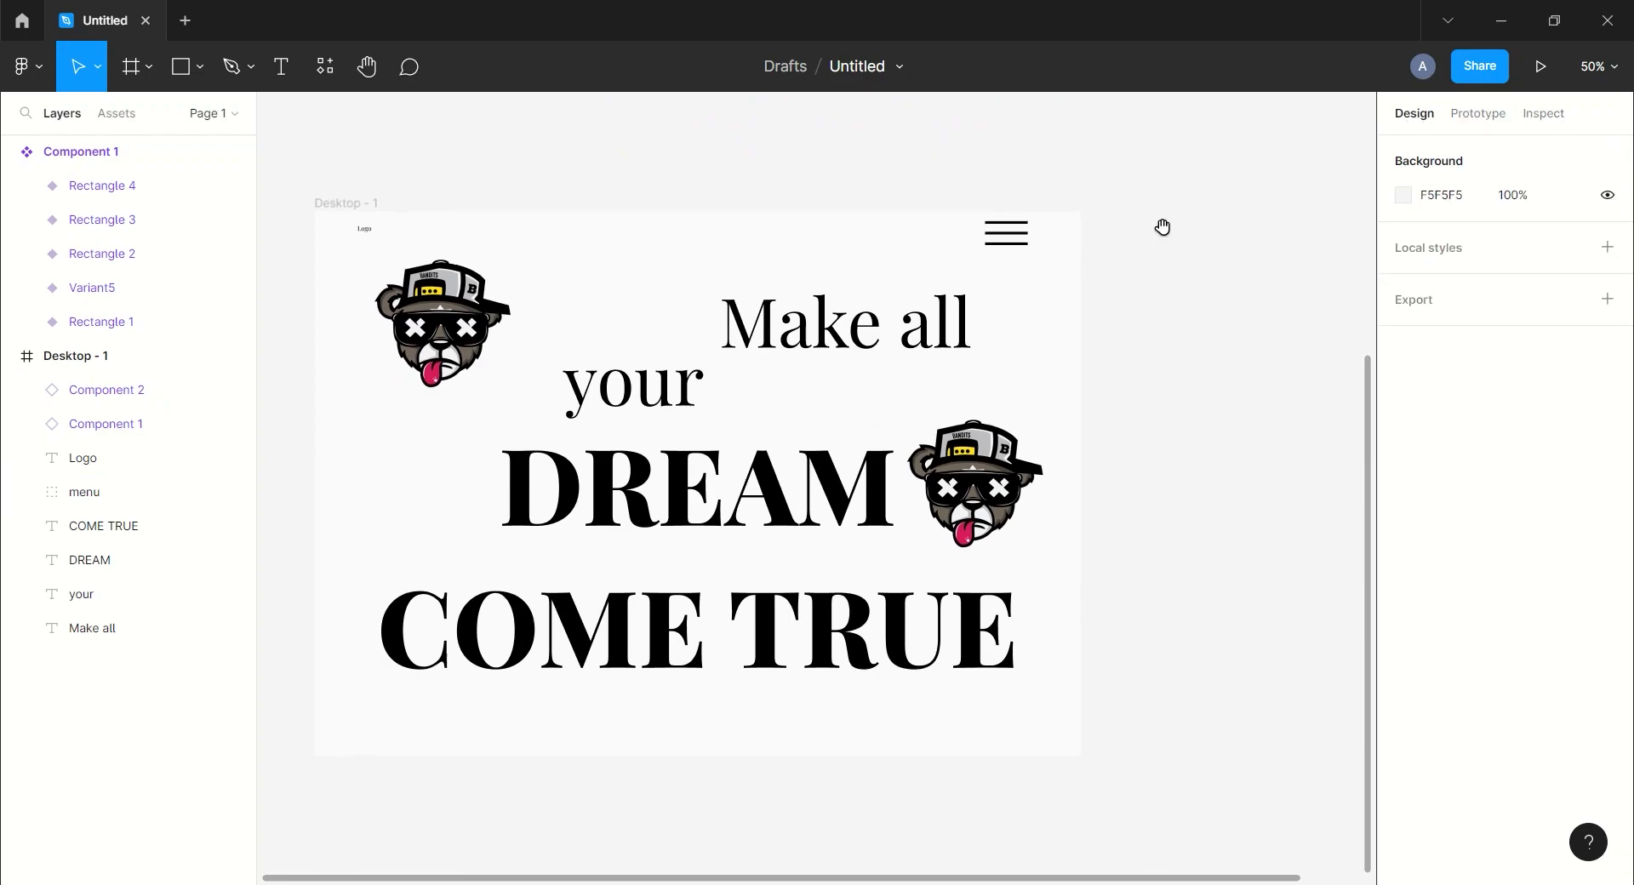
drag(1163, 227, 1213, 224)
click(198, 65)
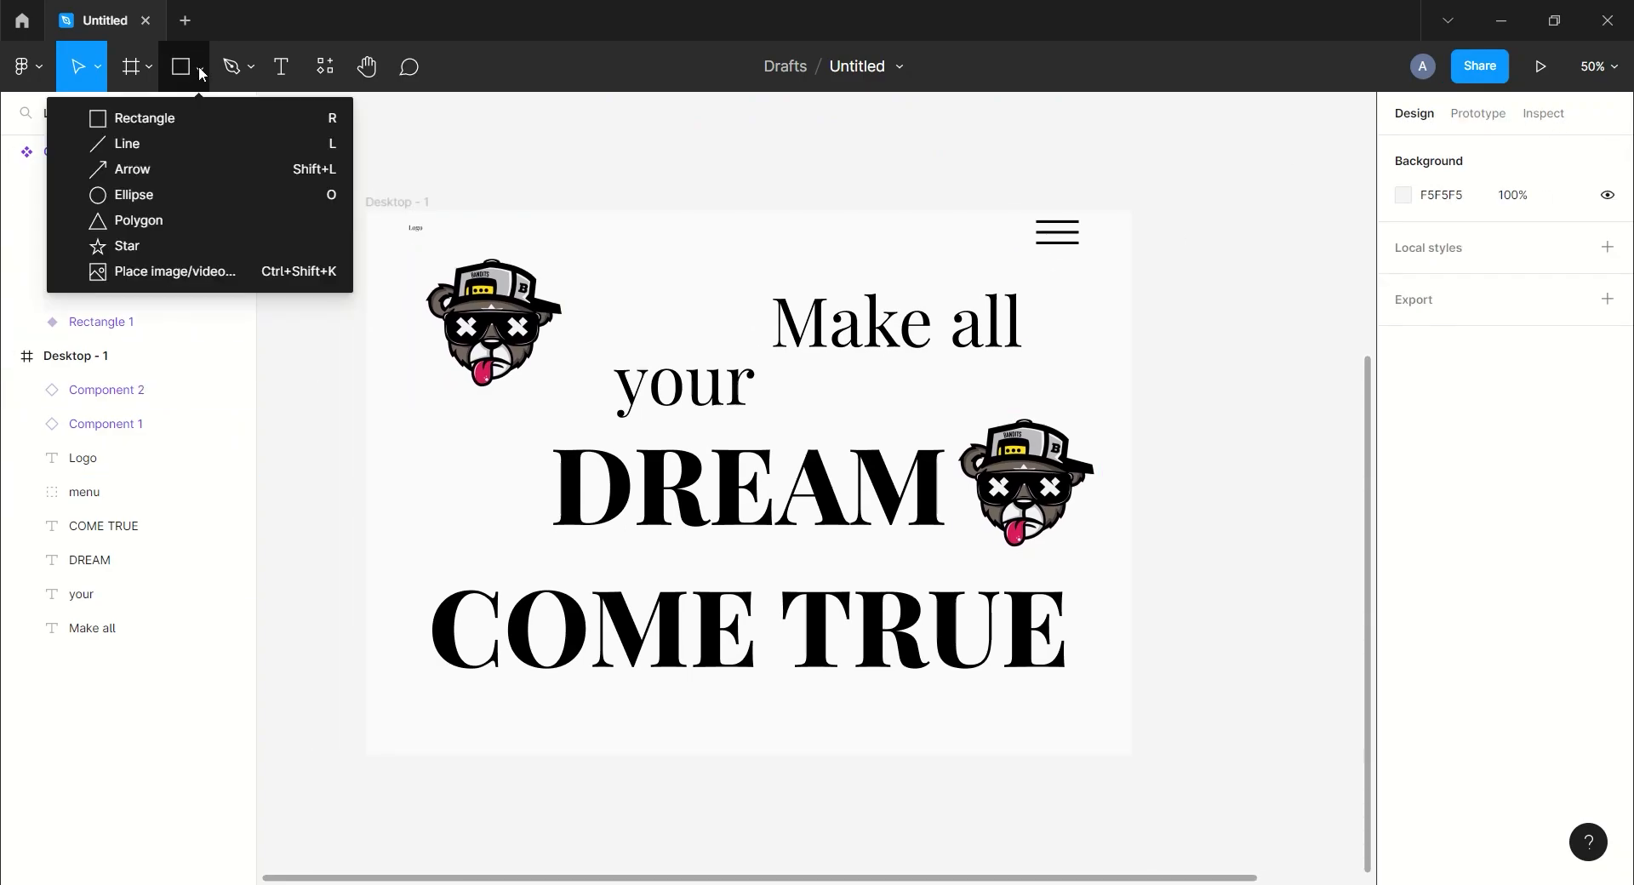
Step: Draw a circle over the top-left bear and move its layer below Logo
click(109, 196)
mouse_move(569, 161)
mouse_down()
mouse_move(635, 247)
mouse_move(725, 311)
mouse_up()
mouse_move(678, 237)
mouse_down()
mouse_move(438, 265)
mouse_move(455, 279)
mouse_move(443, 247)
mouse_up()
drag(85, 152, 101, 487)
drag(98, 459, 100, 509)
Step: Fill the circle red (FF1414) and enlarge it to 410 pixels
click(1403, 615)
click(1341, 356)
click(1358, 333)
drag(485, 325, 540, 379)
drag(401, 263, 398, 259)
Step: Add a Layer blur of 400 to the red circle
click(1607, 719)
click(1484, 757)
click(1477, 788)
click(1403, 754)
text(400)
key(Return)
click(1357, 758)
Step: Set the red circle's fill opacity to 40%
click(1513, 615)
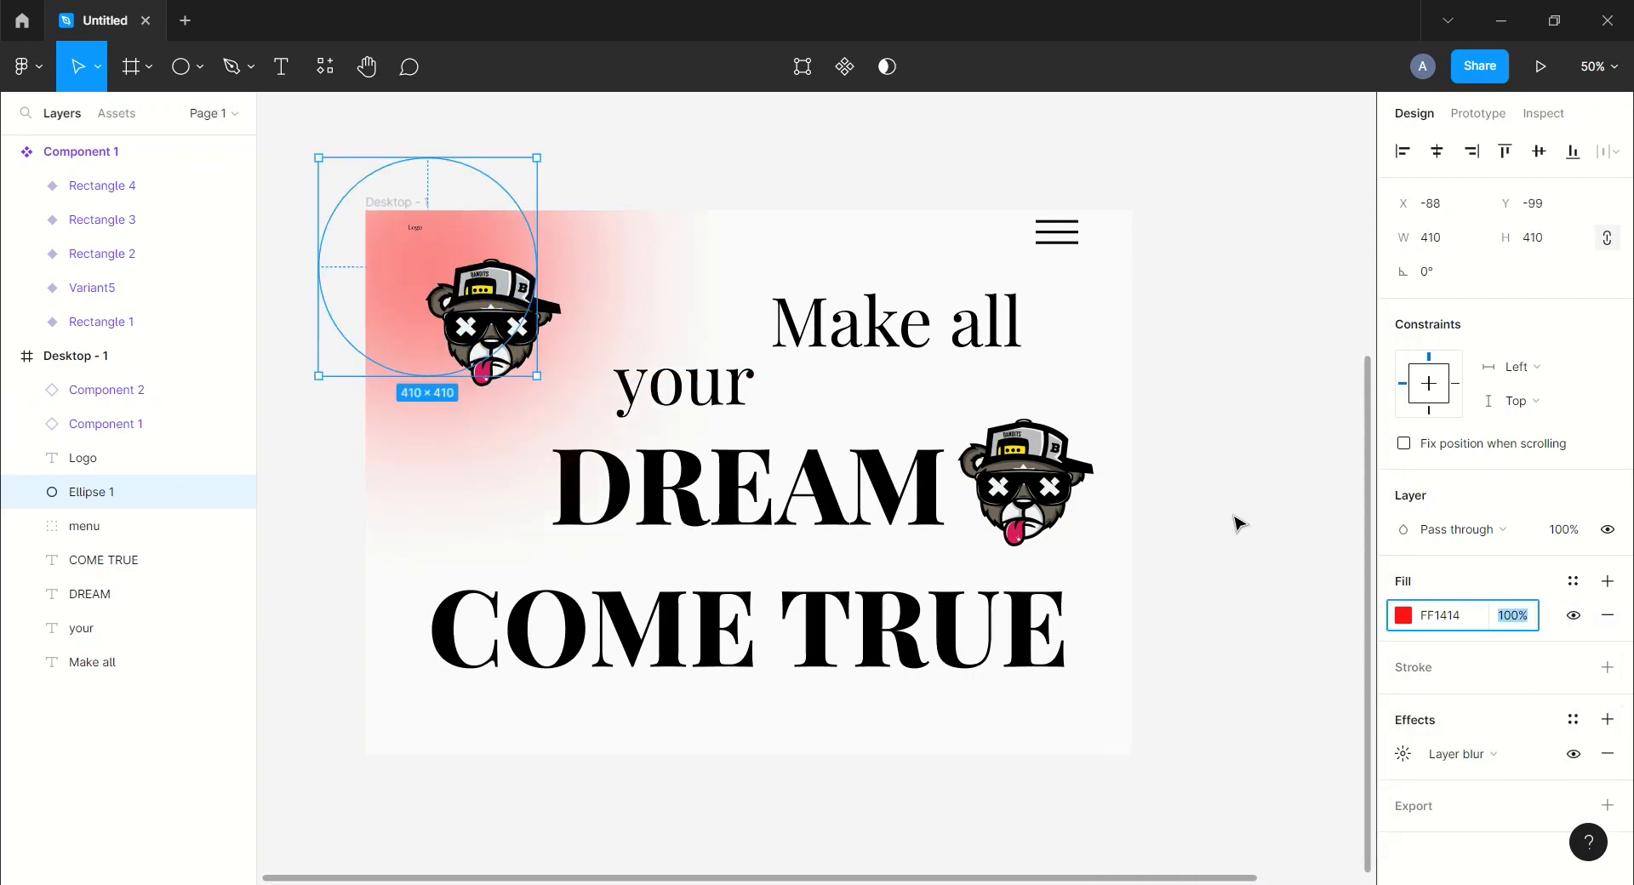
text(40)
key(Return)
key(ctrl+d)
Step: Copy the glow circle to the bottom-right, recolour it pink, and zoom out to 25%
drag(383, 259, 1066, 703)
click(1402, 614)
click(1326, 640)
click(1177, 252)
scroll(1260, 317, up, 1)
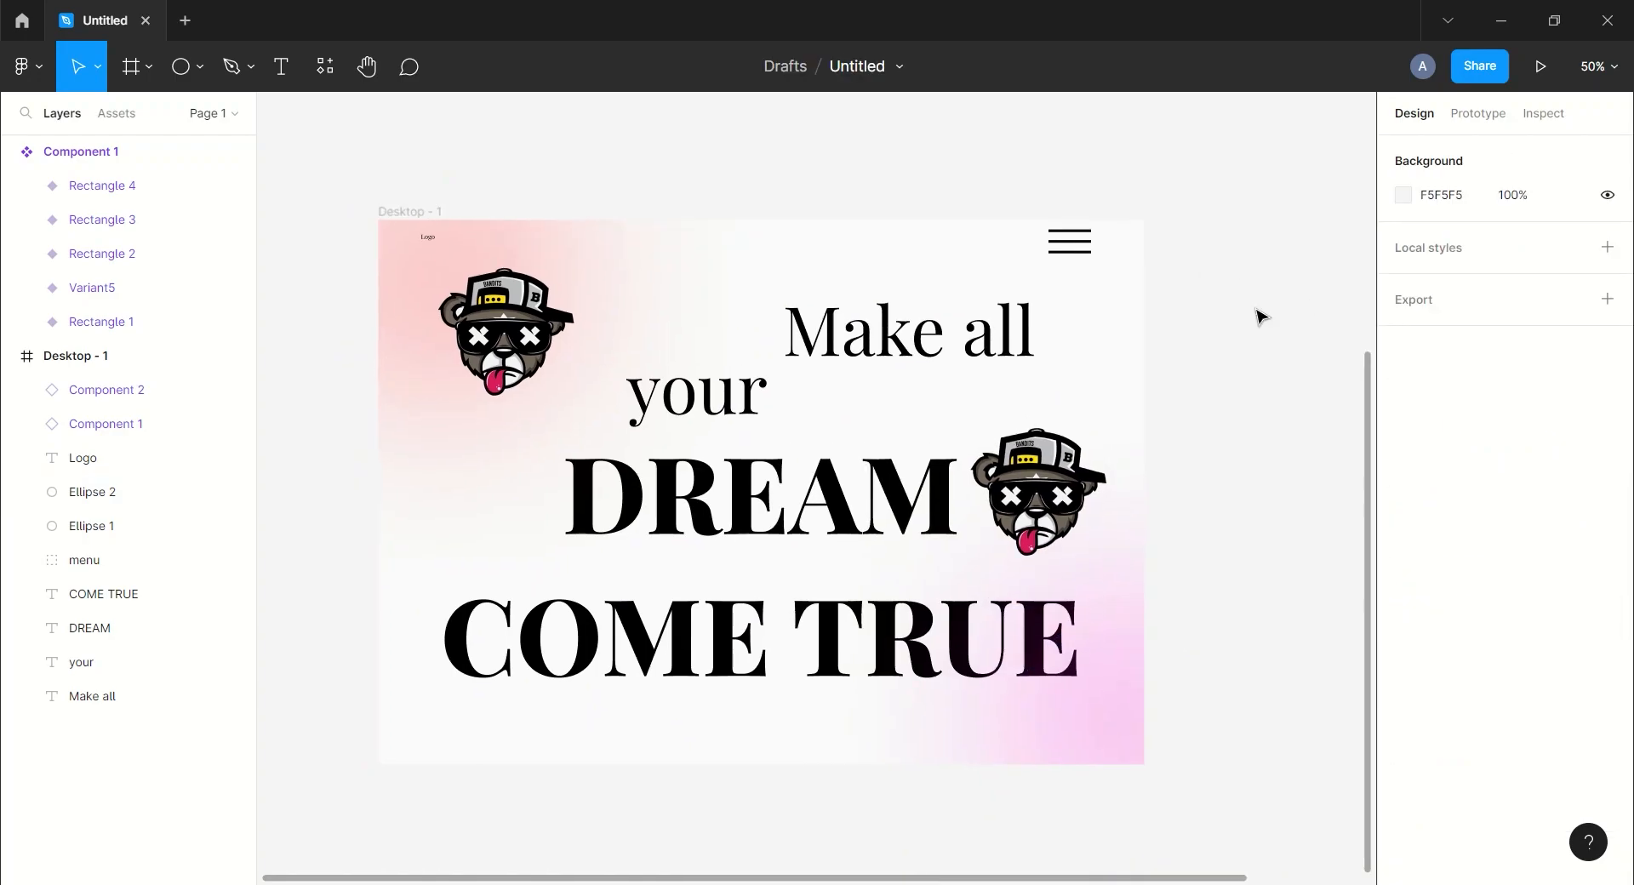
key(minus)
drag(1186, 390, 1179, 346)
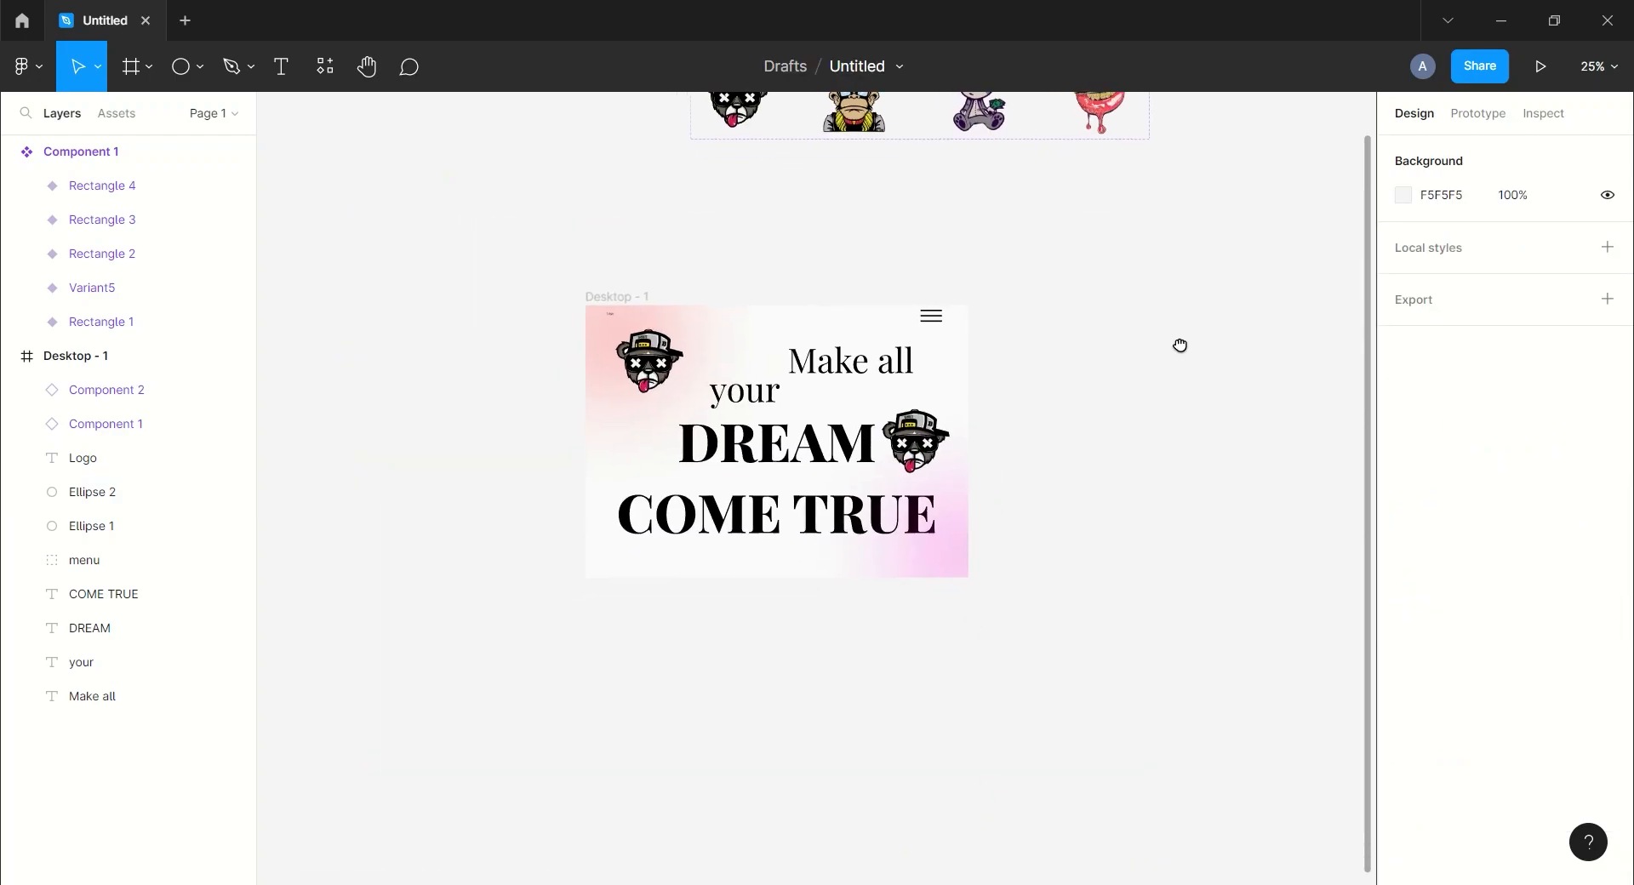
Step: Draw a small circle below COME TRUE with a dark 1B1B1B fill
click(197, 67)
click(132, 195)
mouse_move(765, 600)
mouse_down()
mouse_move(821, 656)
mouse_move(794, 589)
mouse_up()
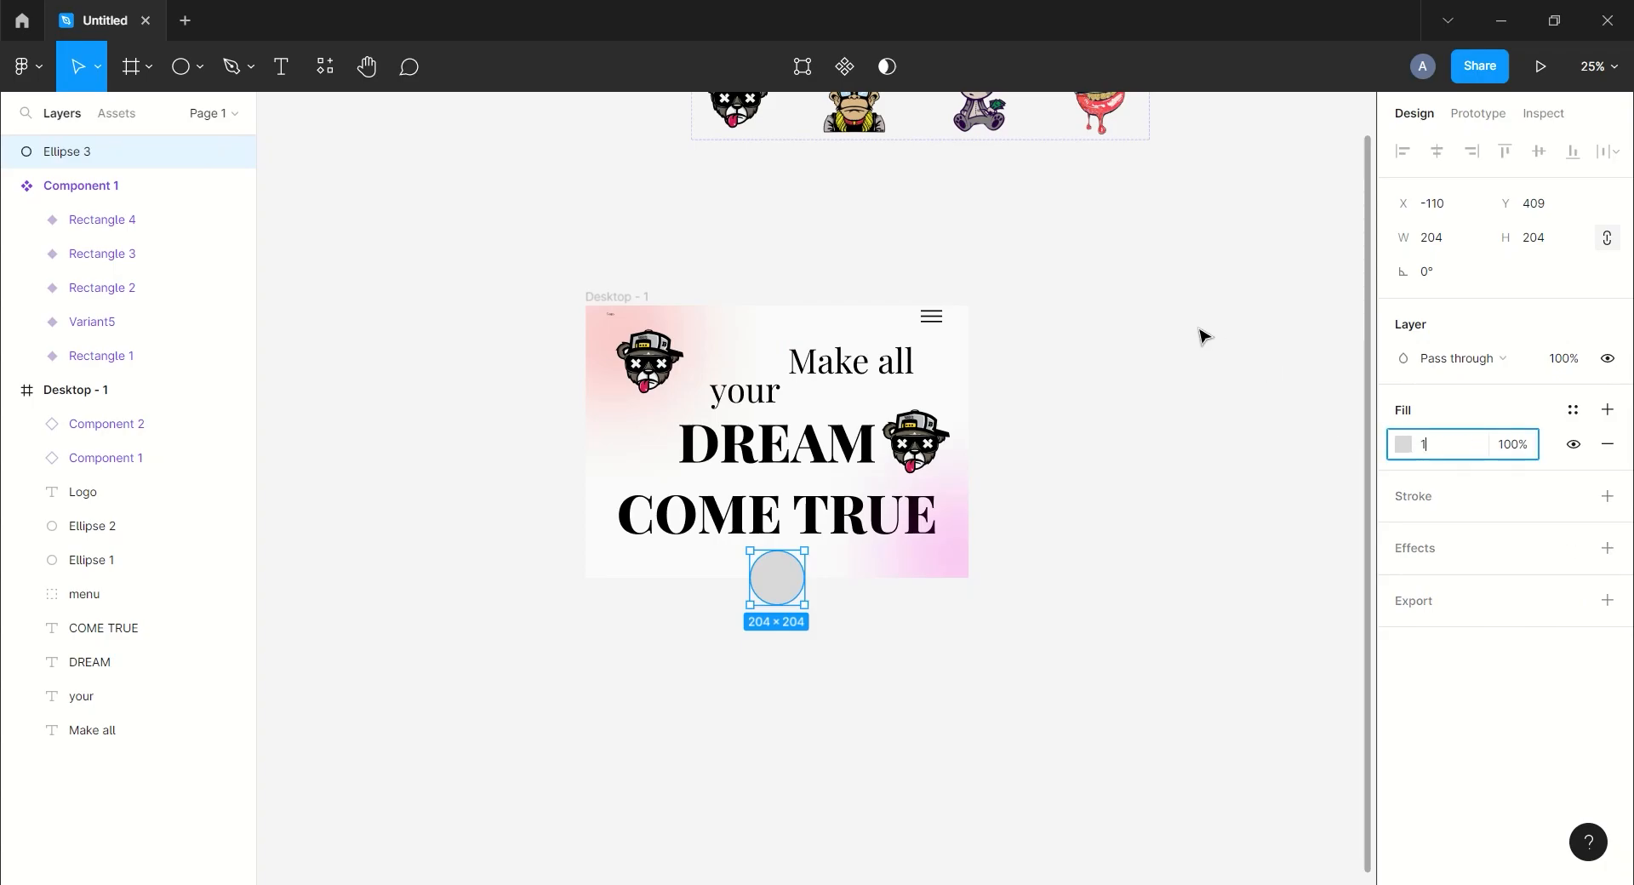
key(Return)
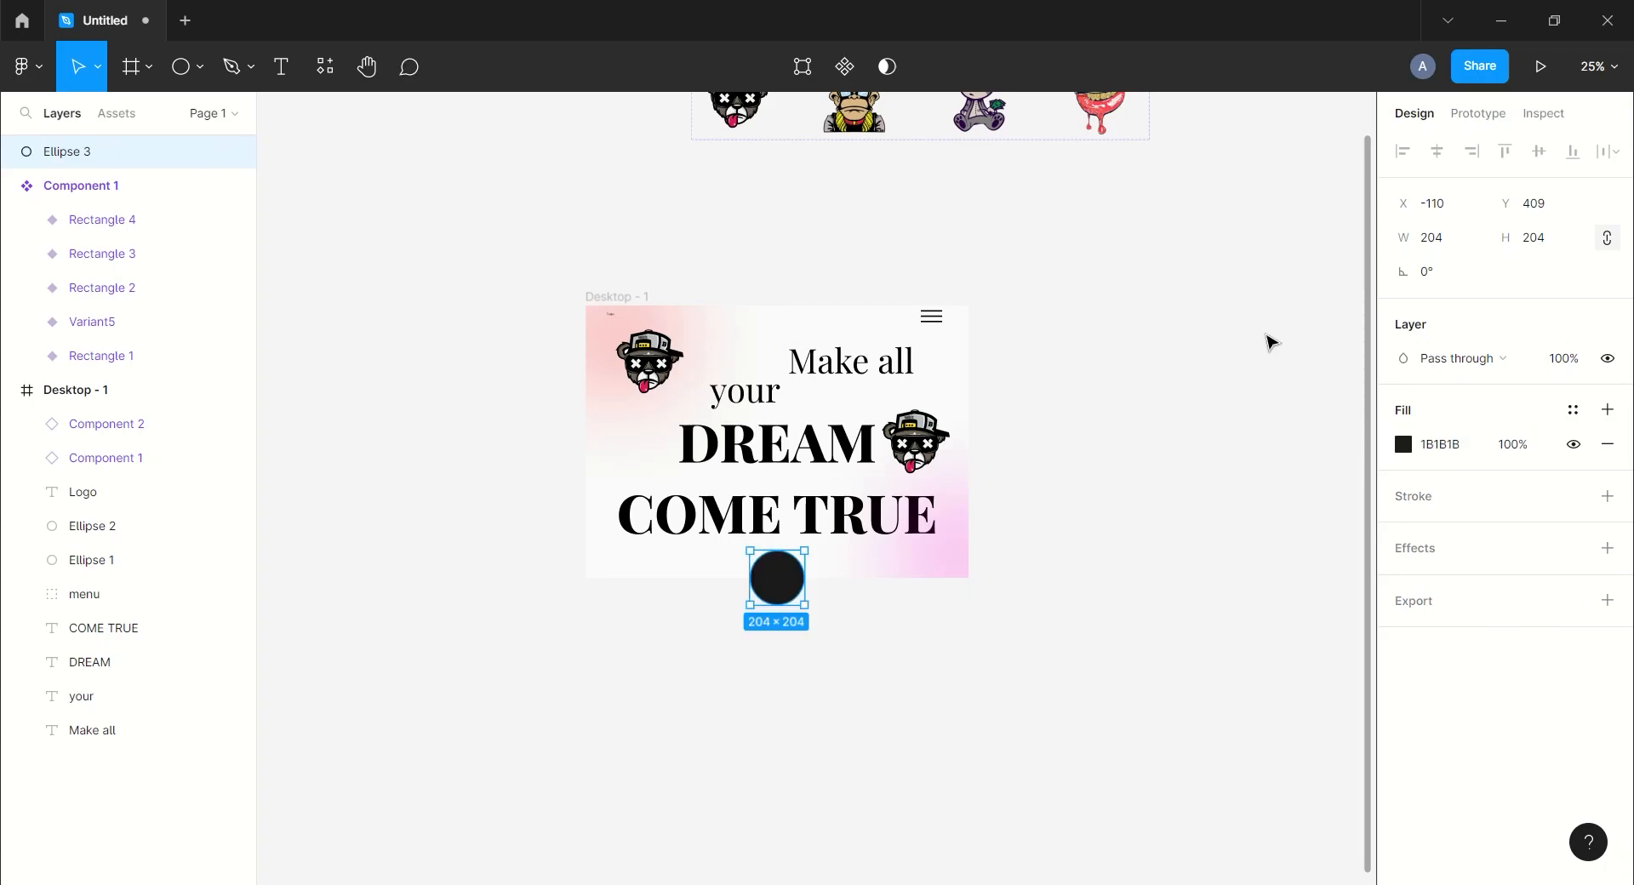
click(1274, 514)
Step: Enlarge the dark circle to 2584 pixels and move it into Desktop - 1
click(776, 577)
drag(803, 606, 1121, 870)
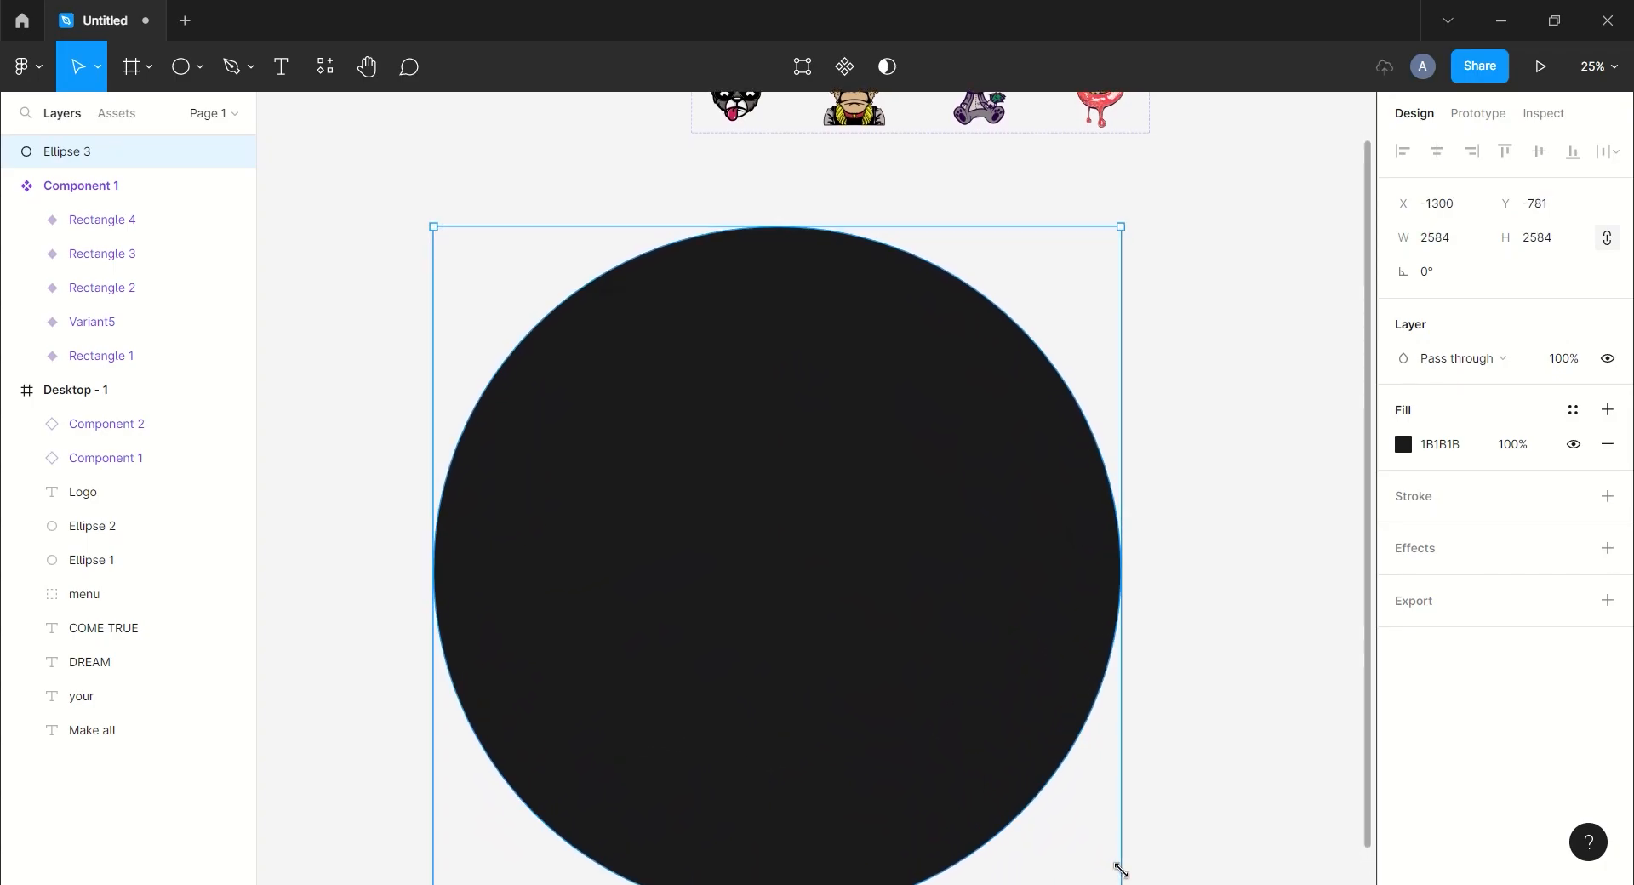
drag(72, 153, 127, 420)
click(1189, 362)
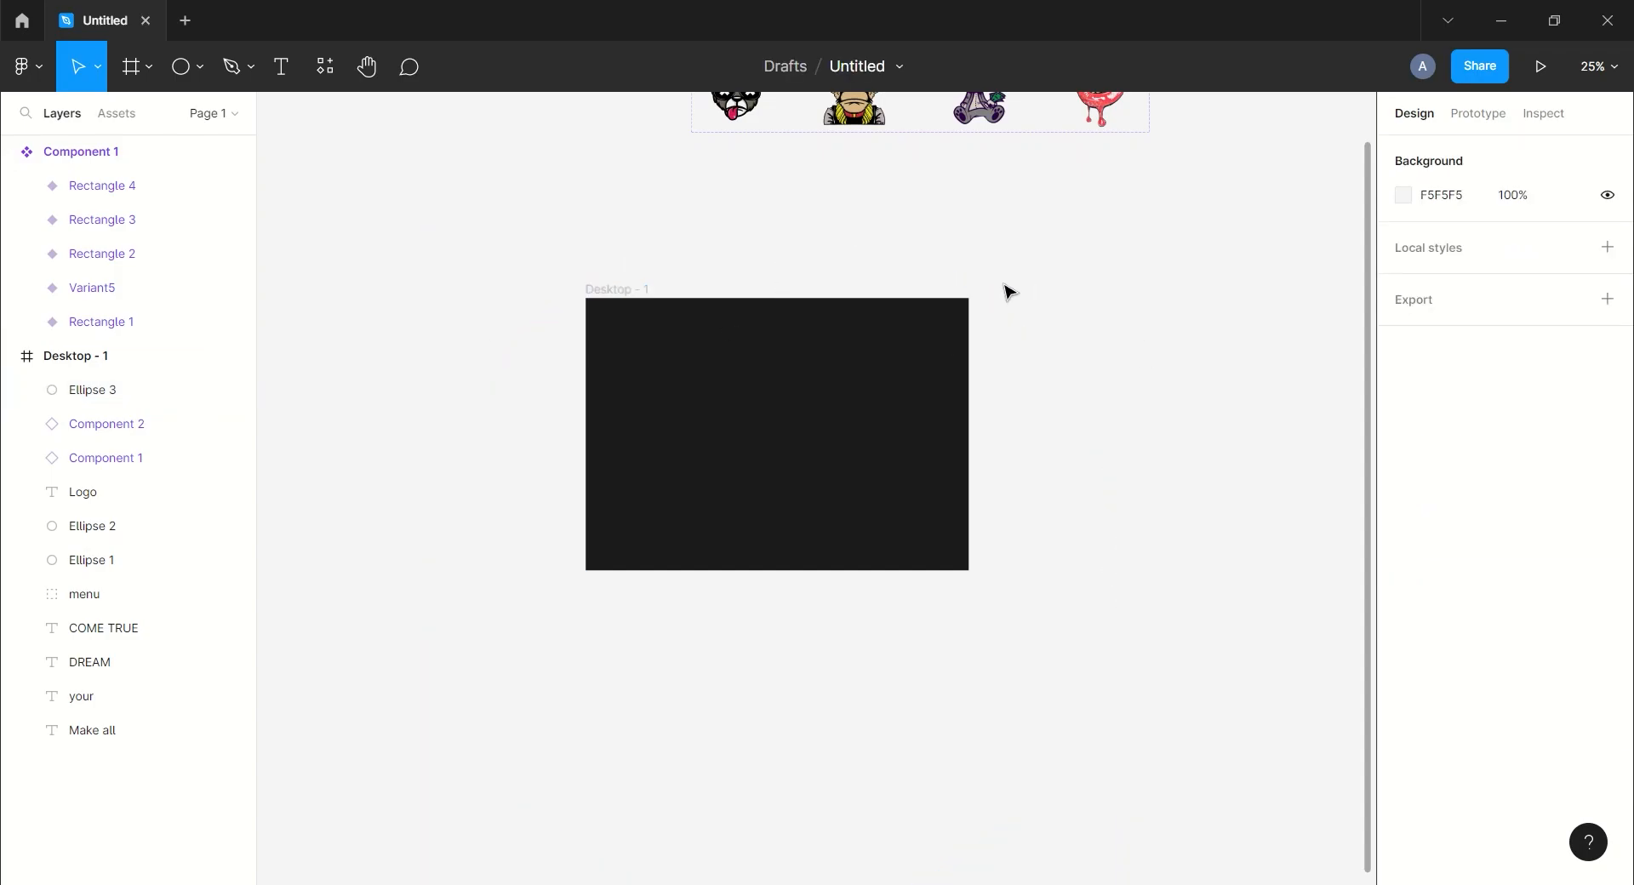
Step: Add 'We'll' text on the dark page at size 128, Medium weight, FAFAFA fill
key(t)
click(672, 198)
text(We'll)
click(672, 197)
click(1588, 480)
click(1558, 810)
drag(477, 244, 882, 355)
click(1480, 648)
click(1447, 583)
text(fa)
key(Return)
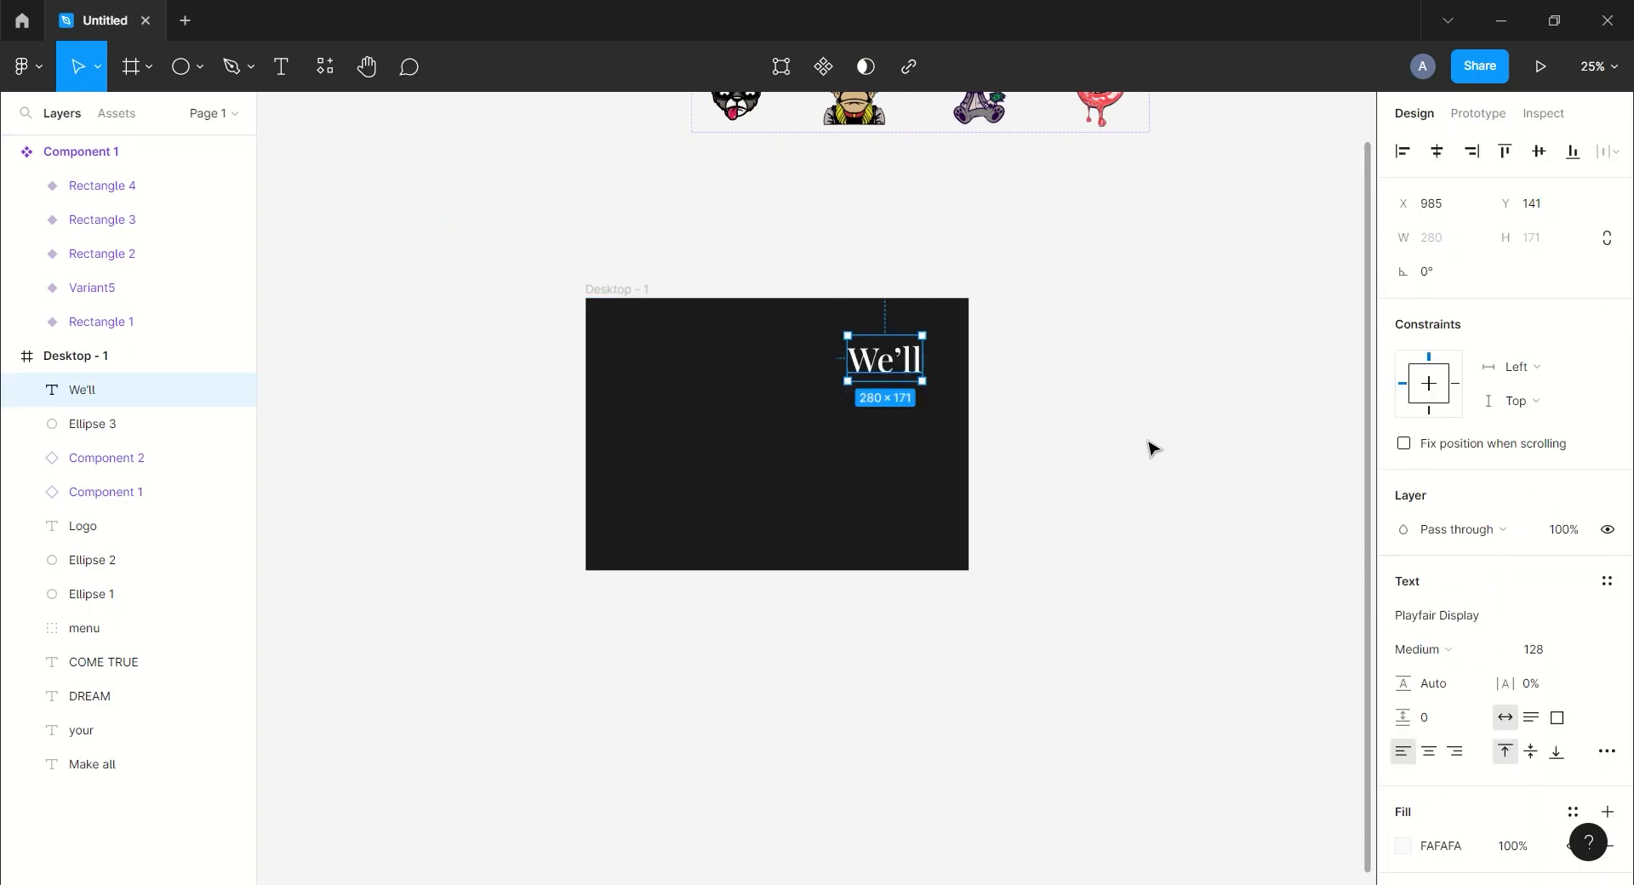
Step: Duplicate 'We'll' below itself and change the copy to 'Make you'
key(ctrl+d)
drag(889, 368, 894, 414)
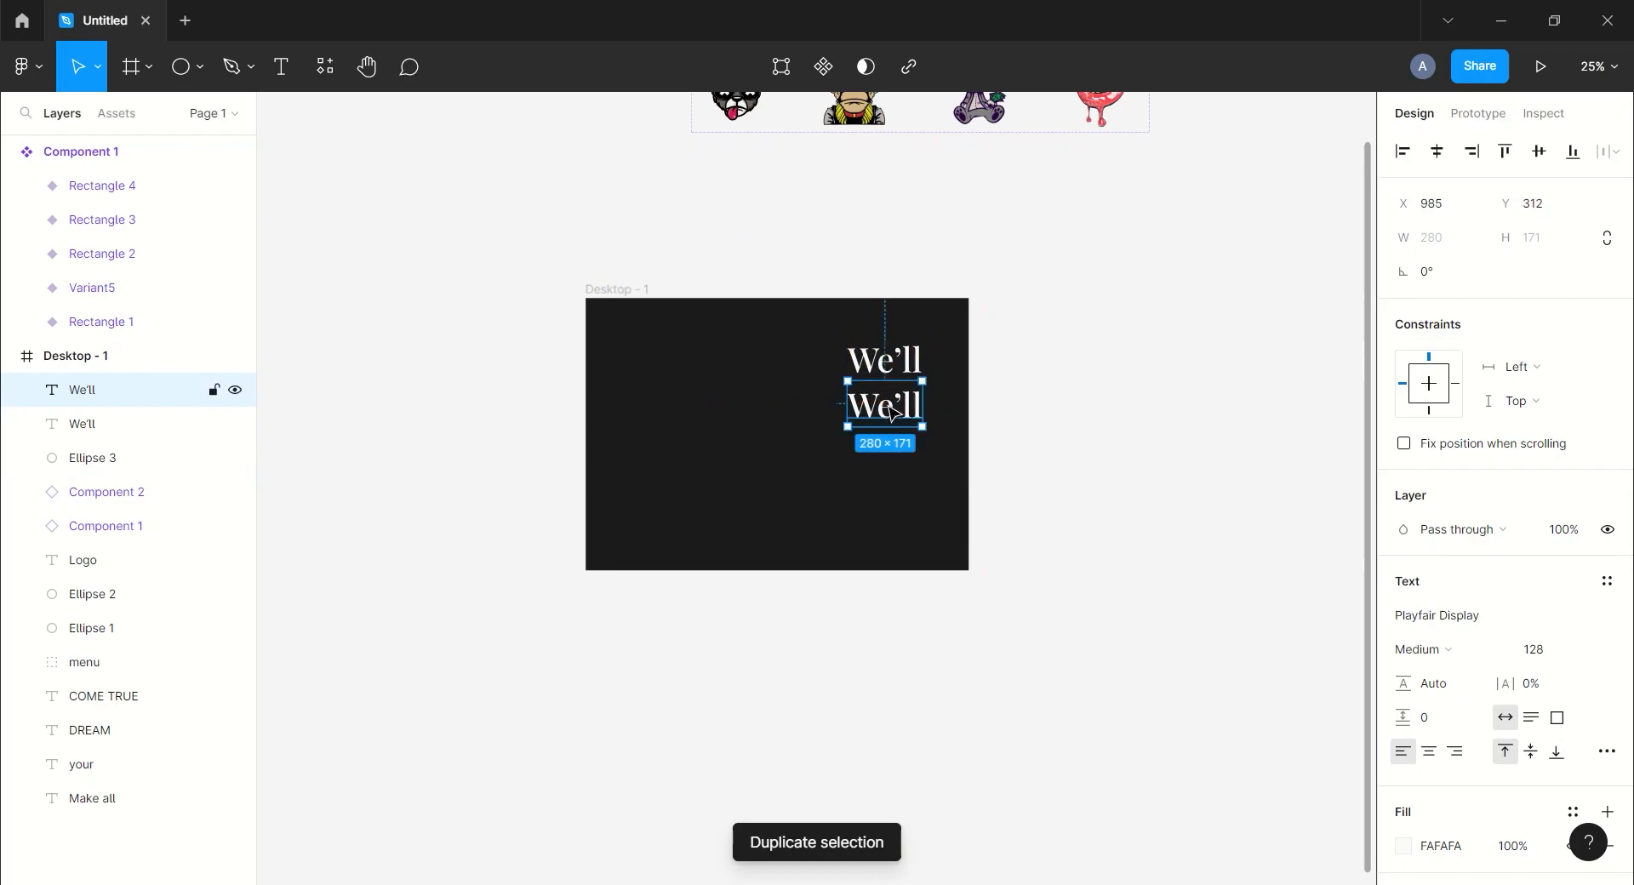
key(Return)
text(Make)
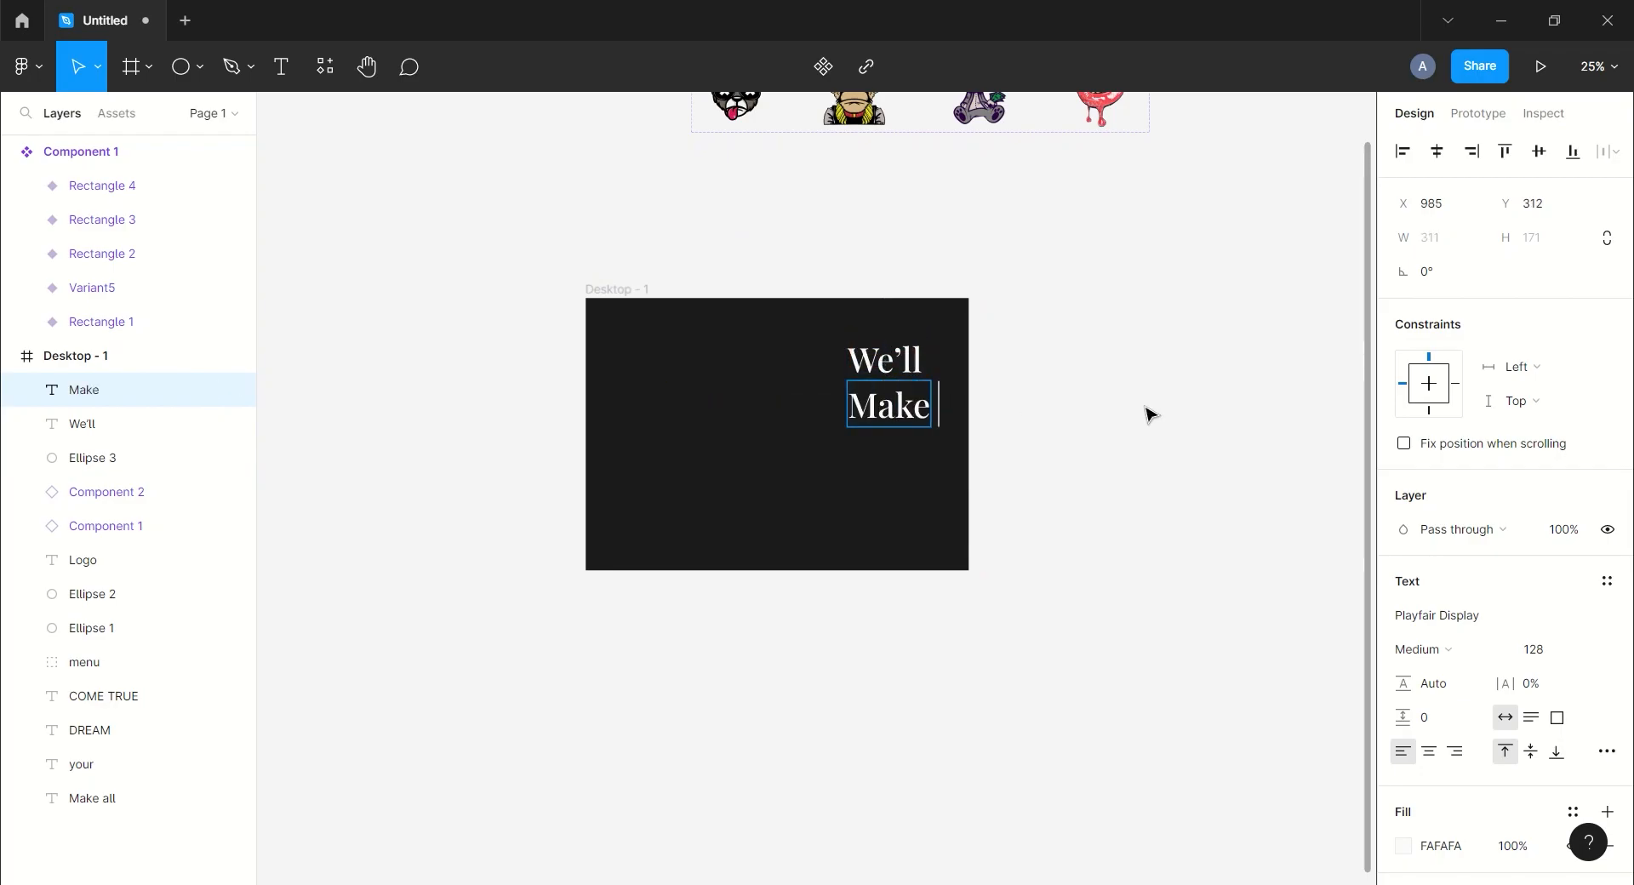
drag(949, 413, 858, 478)
Step: Duplicate 'Make you' into a 'STAND OUT' line at size 250, centred on the page
key(ctrl+d)
key(Return)
text(STAND OUT)
key(Left)
key(Left)
key(Left)
click(1176, 475)
drag(870, 471, 778, 471)
click(1534, 649)
text(250)
key(Return)
drag(859, 502, 769, 478)
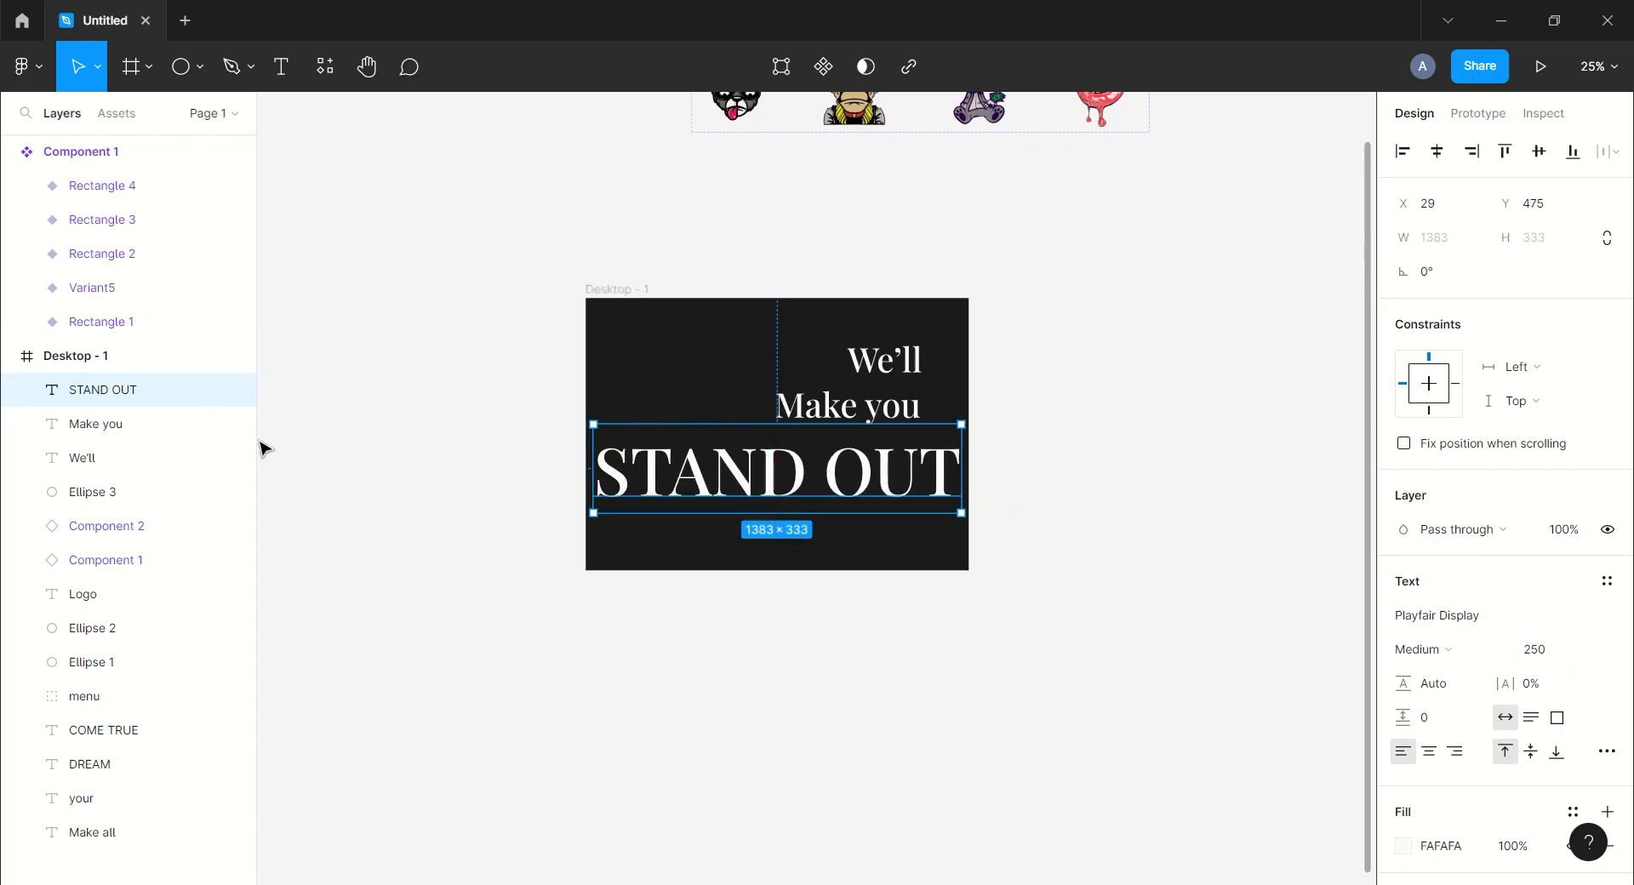
Step: Move all three text lines down slightly and show the frame's column grid
shift+click(118, 471)
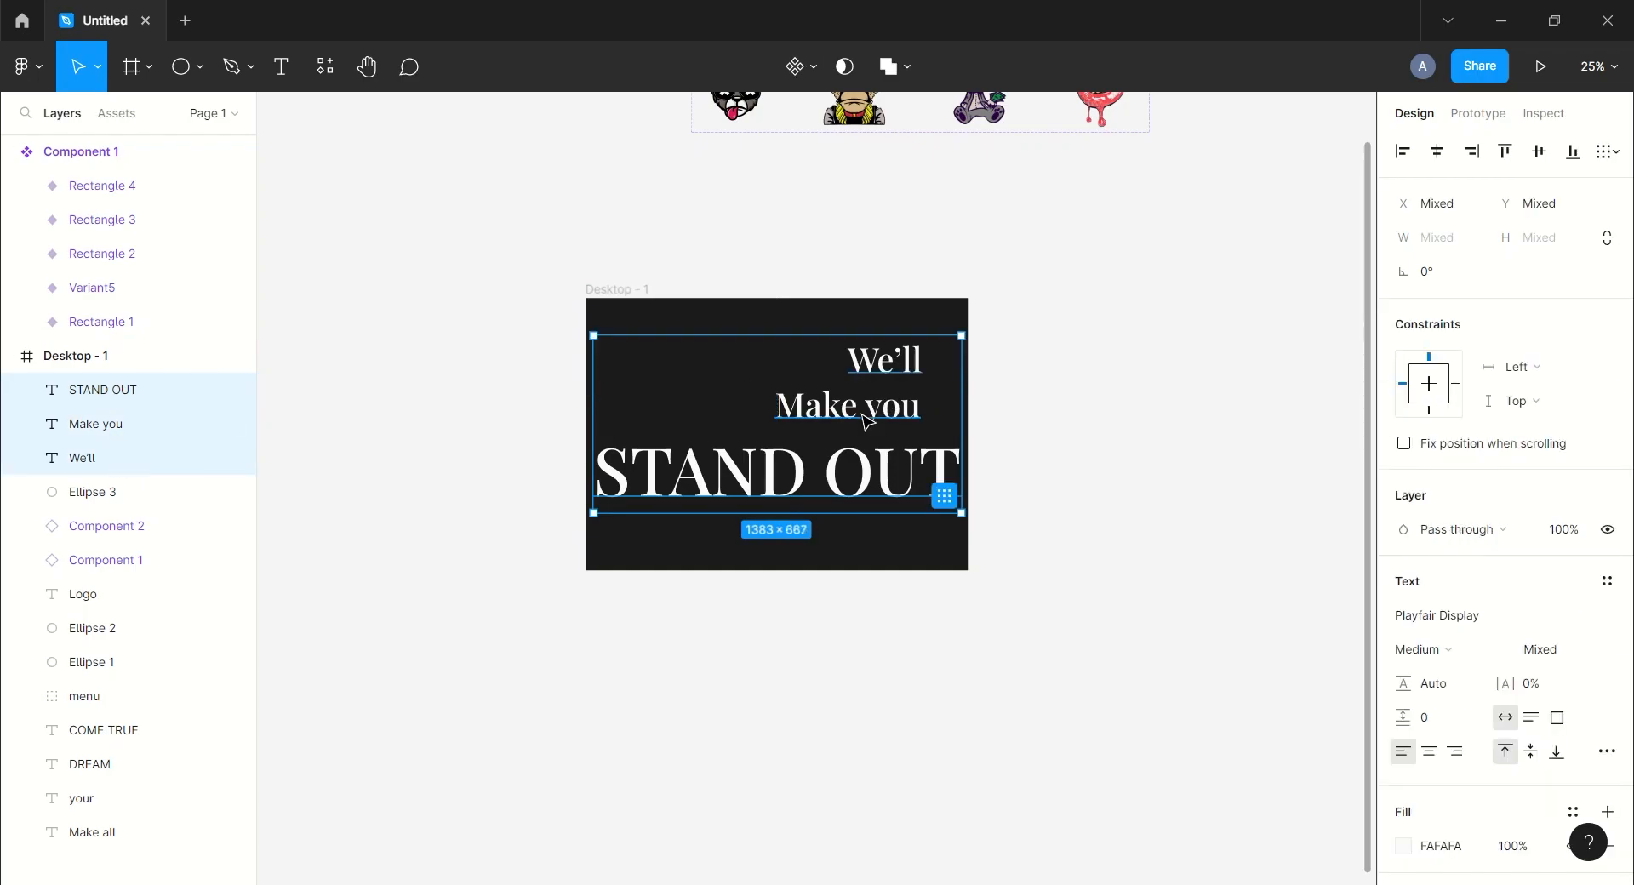
drag(868, 418, 868, 434)
click(640, 292)
click(1574, 478)
Step: Resize STAND OUT to 210 and align the three lines against the grid
click(1107, 413)
click(885, 489)
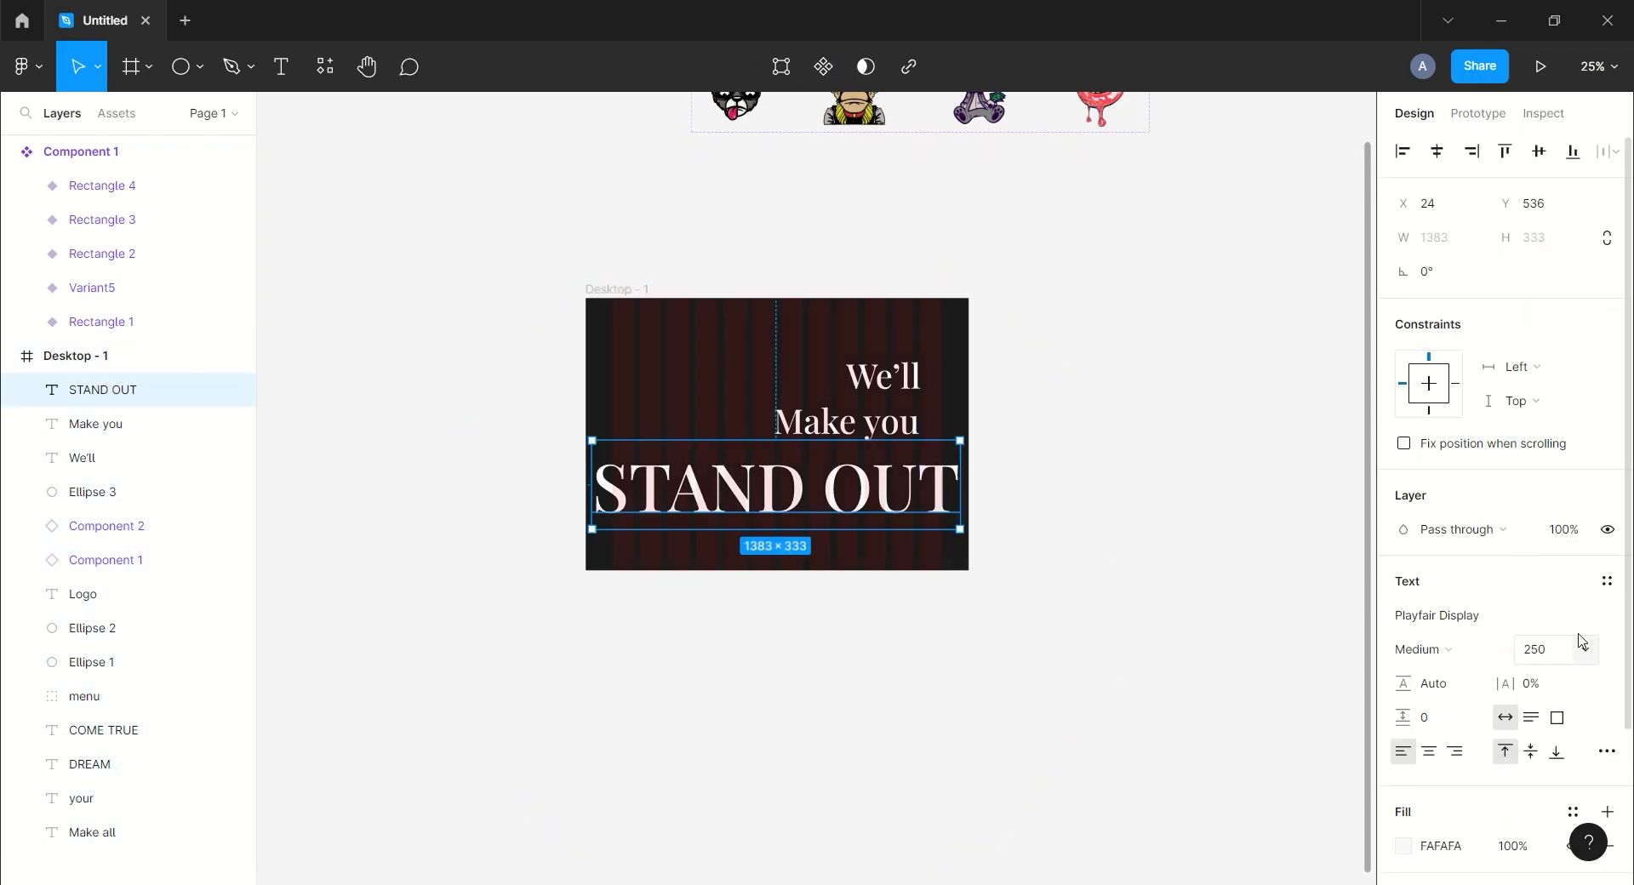
click(1537, 649)
text(230)
key(Return)
key(ctrl+plus)
click(1534, 650)
text(210)
key(Return)
drag(716, 471, 722, 473)
drag(1009, 362, 1000, 363)
drag(1013, 267, 1001, 267)
Step: Hide the column grid and zoom back out to 25%
click(1173, 369)
drag(1173, 369, 1186, 423)
click(405, 157)
click(1573, 477)
click(1233, 314)
key(ctrl+minus)
mouse_move(1065, 430)
mouse_down()
mouse_move(1064, 361)
mouse_move(1065, 402)
mouse_up()
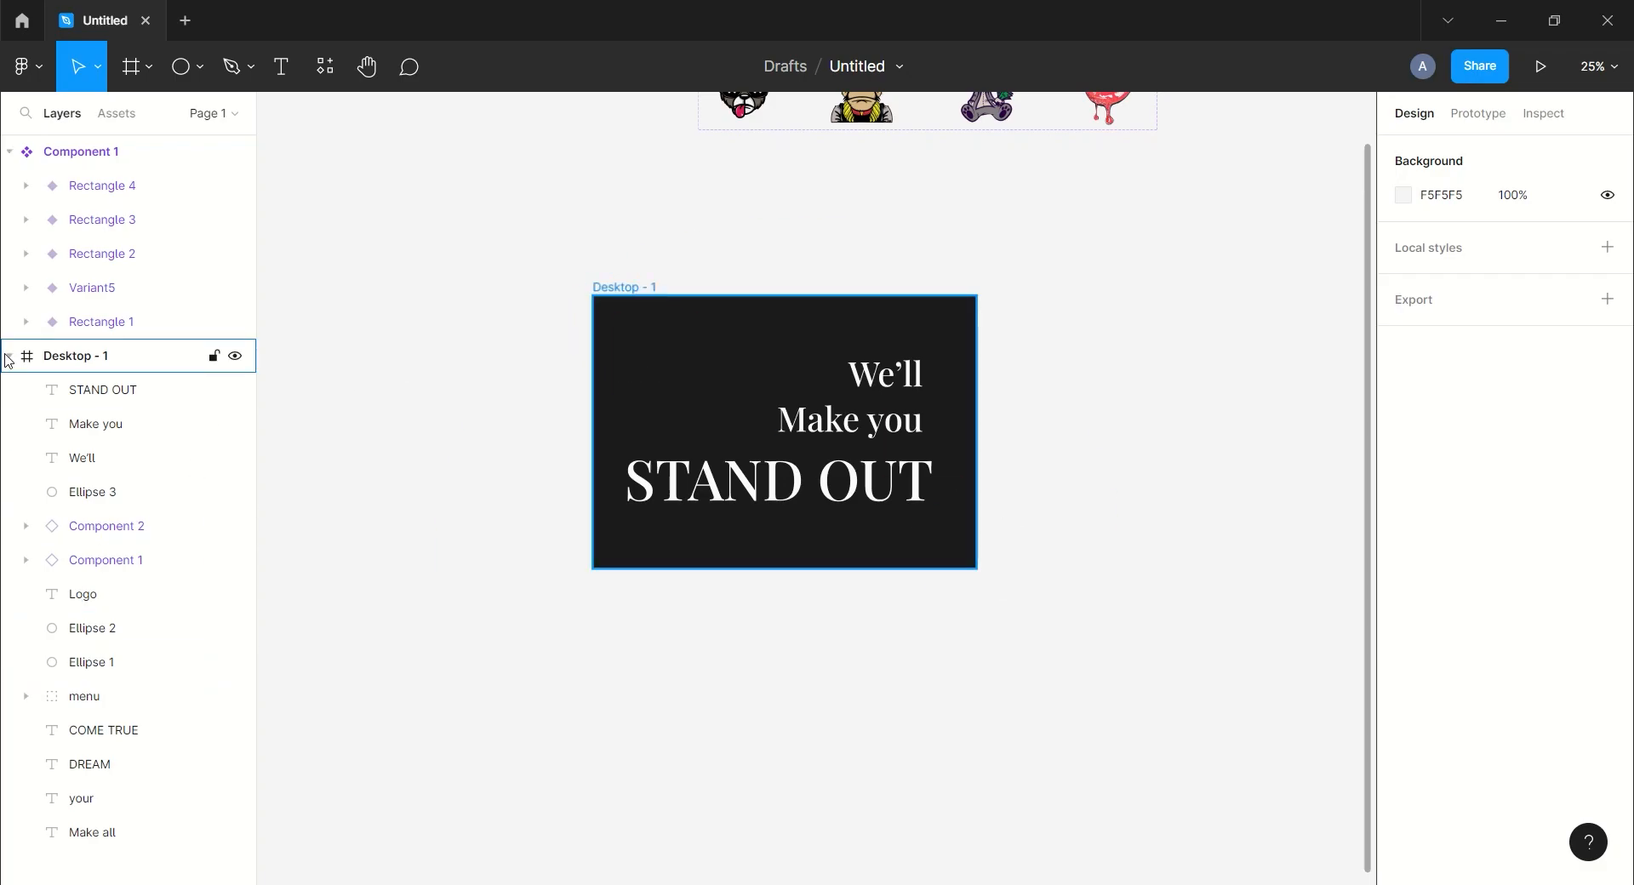
Step: Move STAND OUT below, We'll right and Make you left of the frame, keeping them in Desktop - 1
click(98, 396)
drag(791, 487, 770, 610)
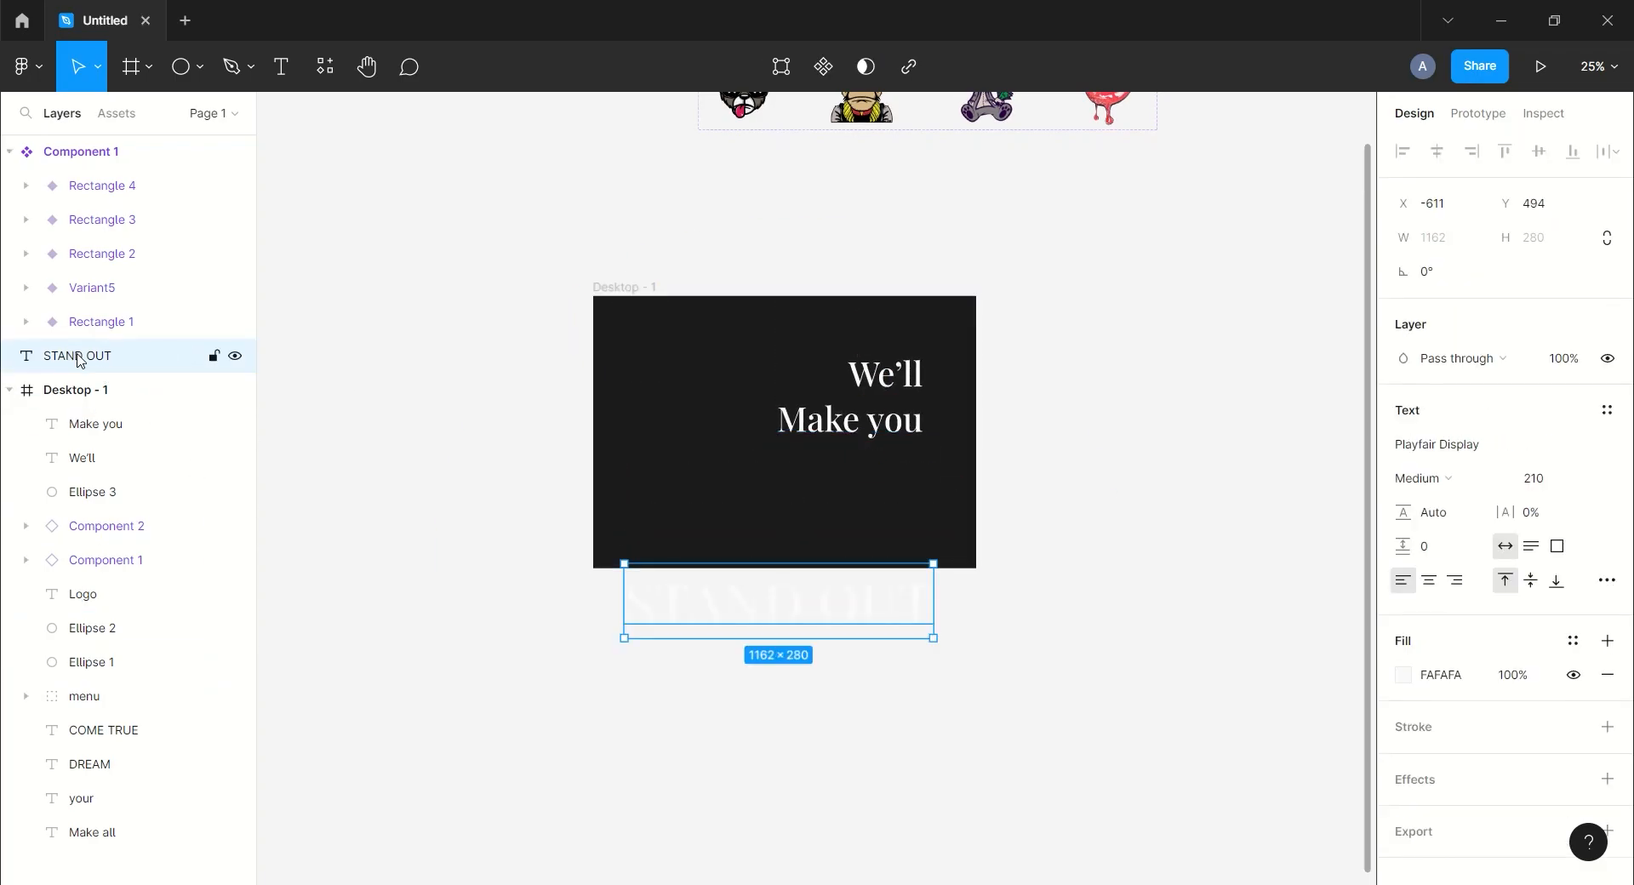
drag(92, 464, 94, 469)
click(895, 380)
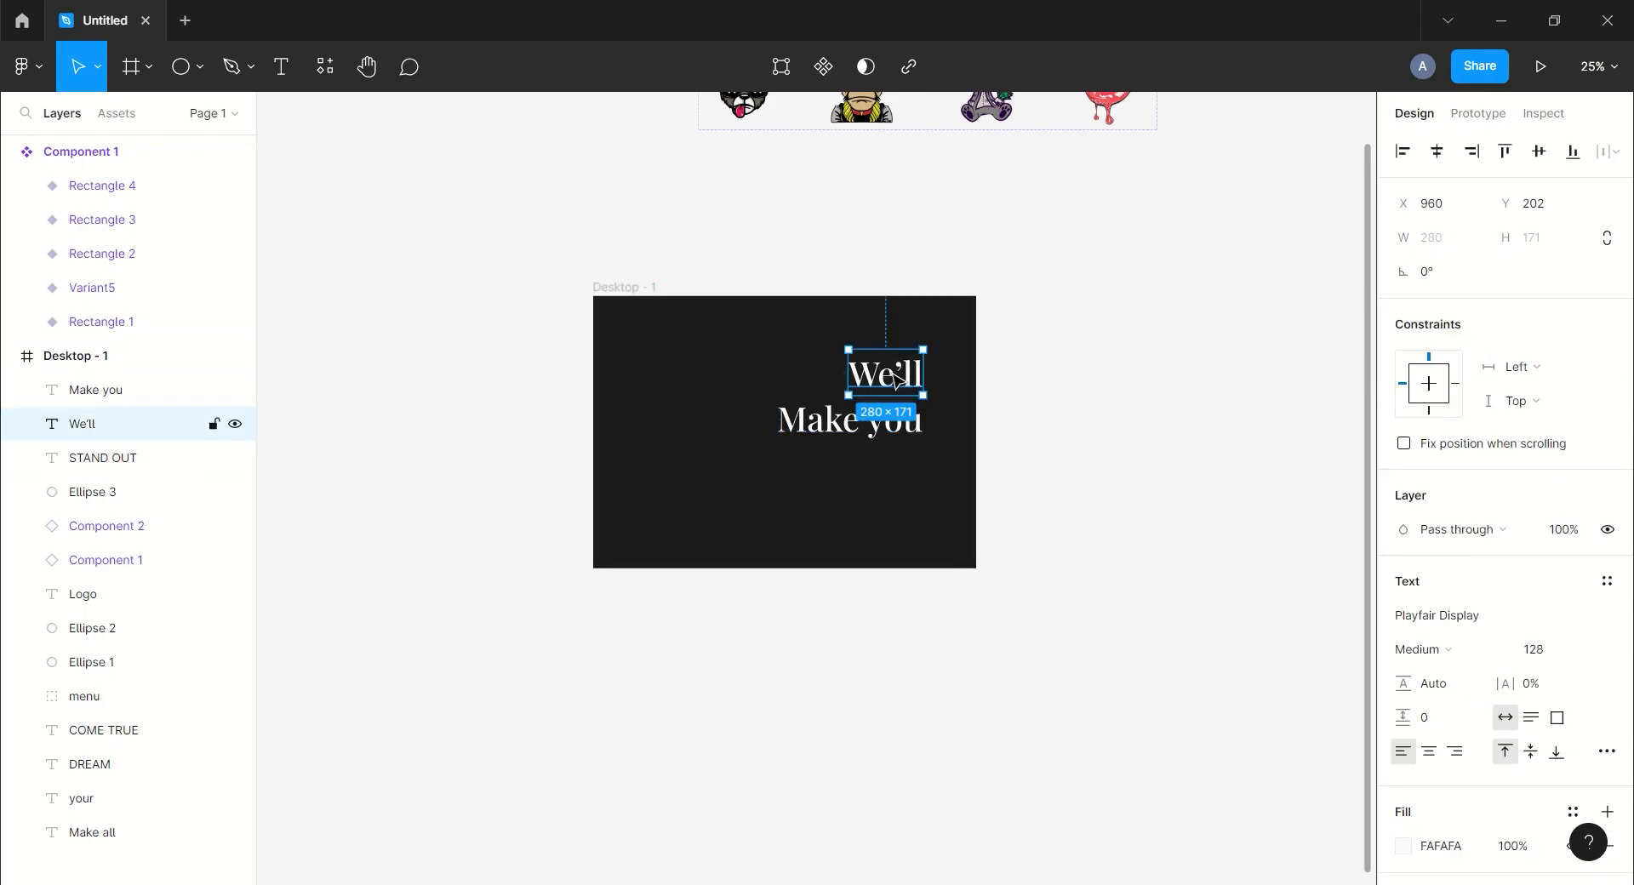
drag(896, 381, 1045, 384)
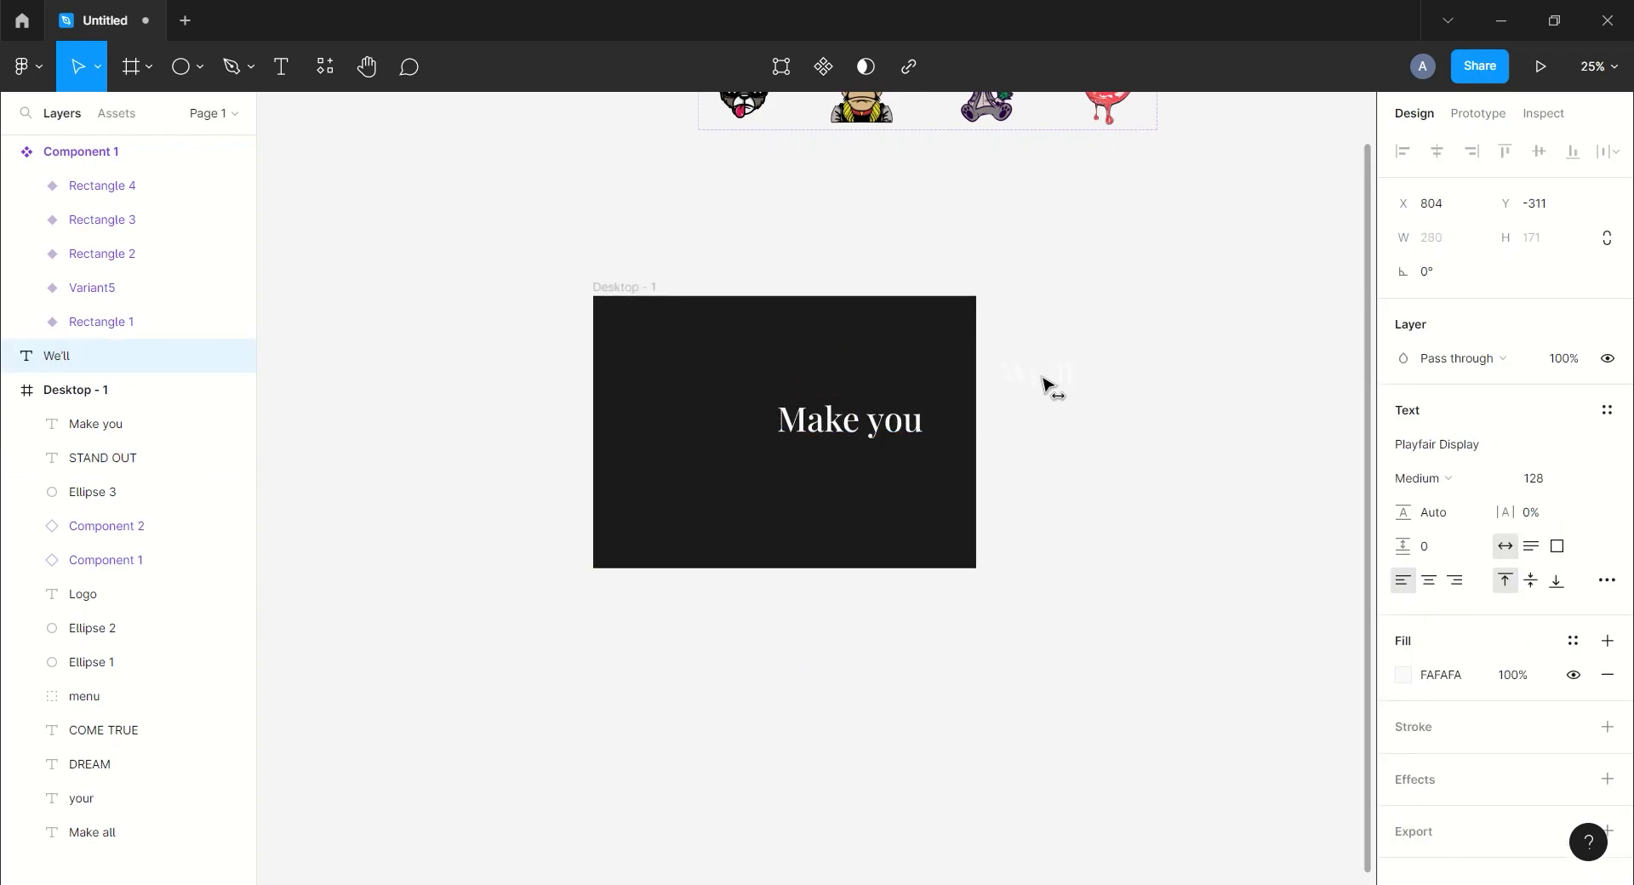
drag(75, 358, 97, 420)
click(841, 423)
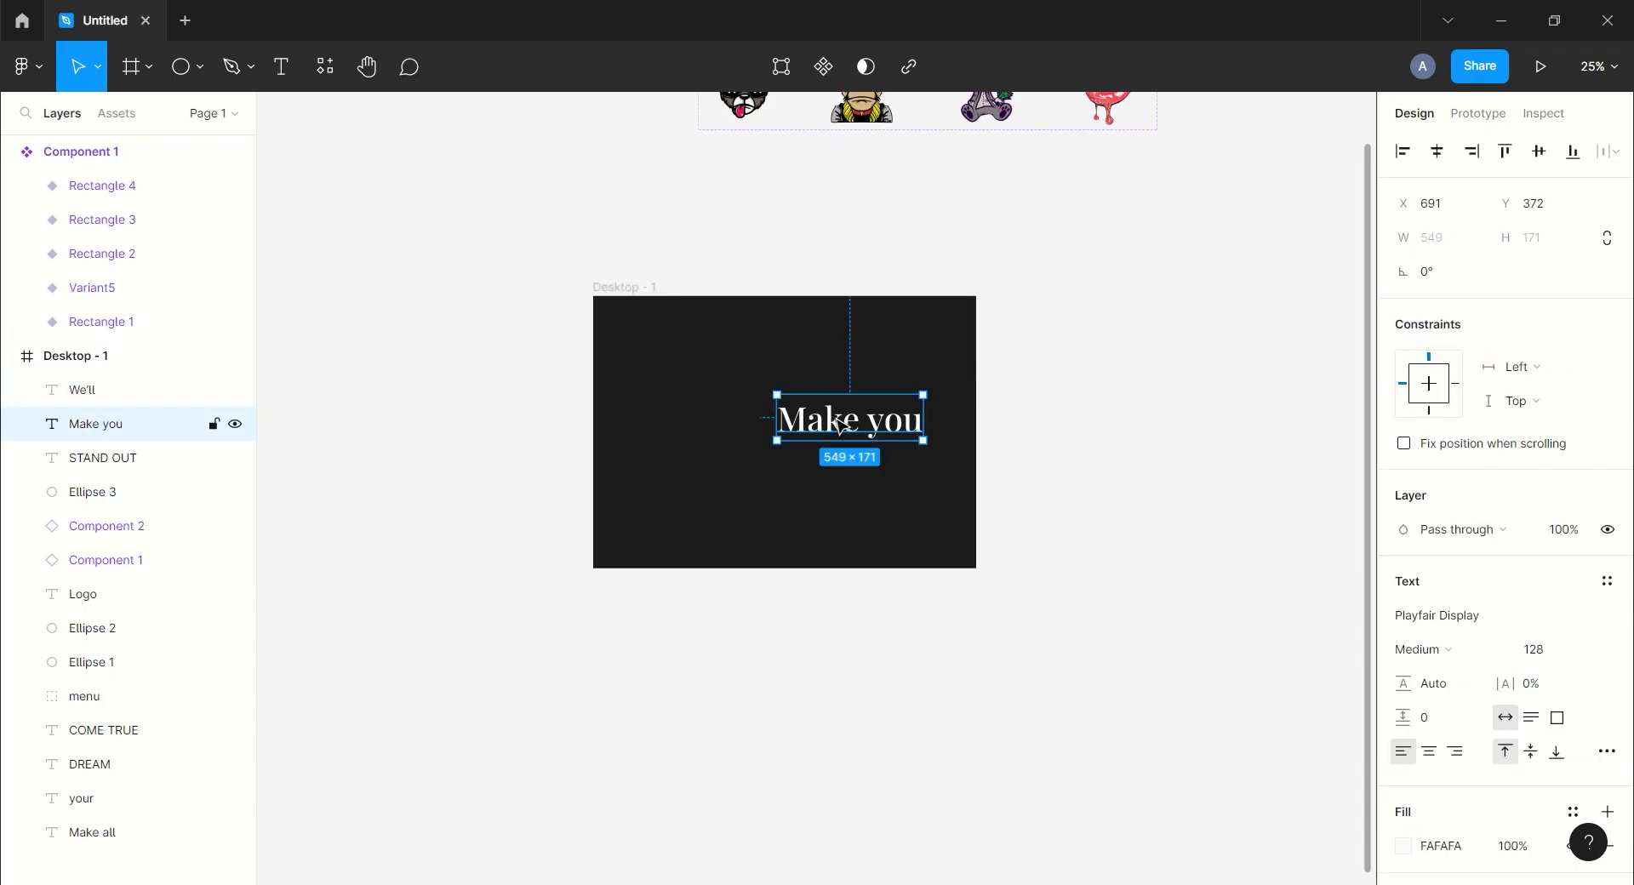
drag(637, 415, 503, 412)
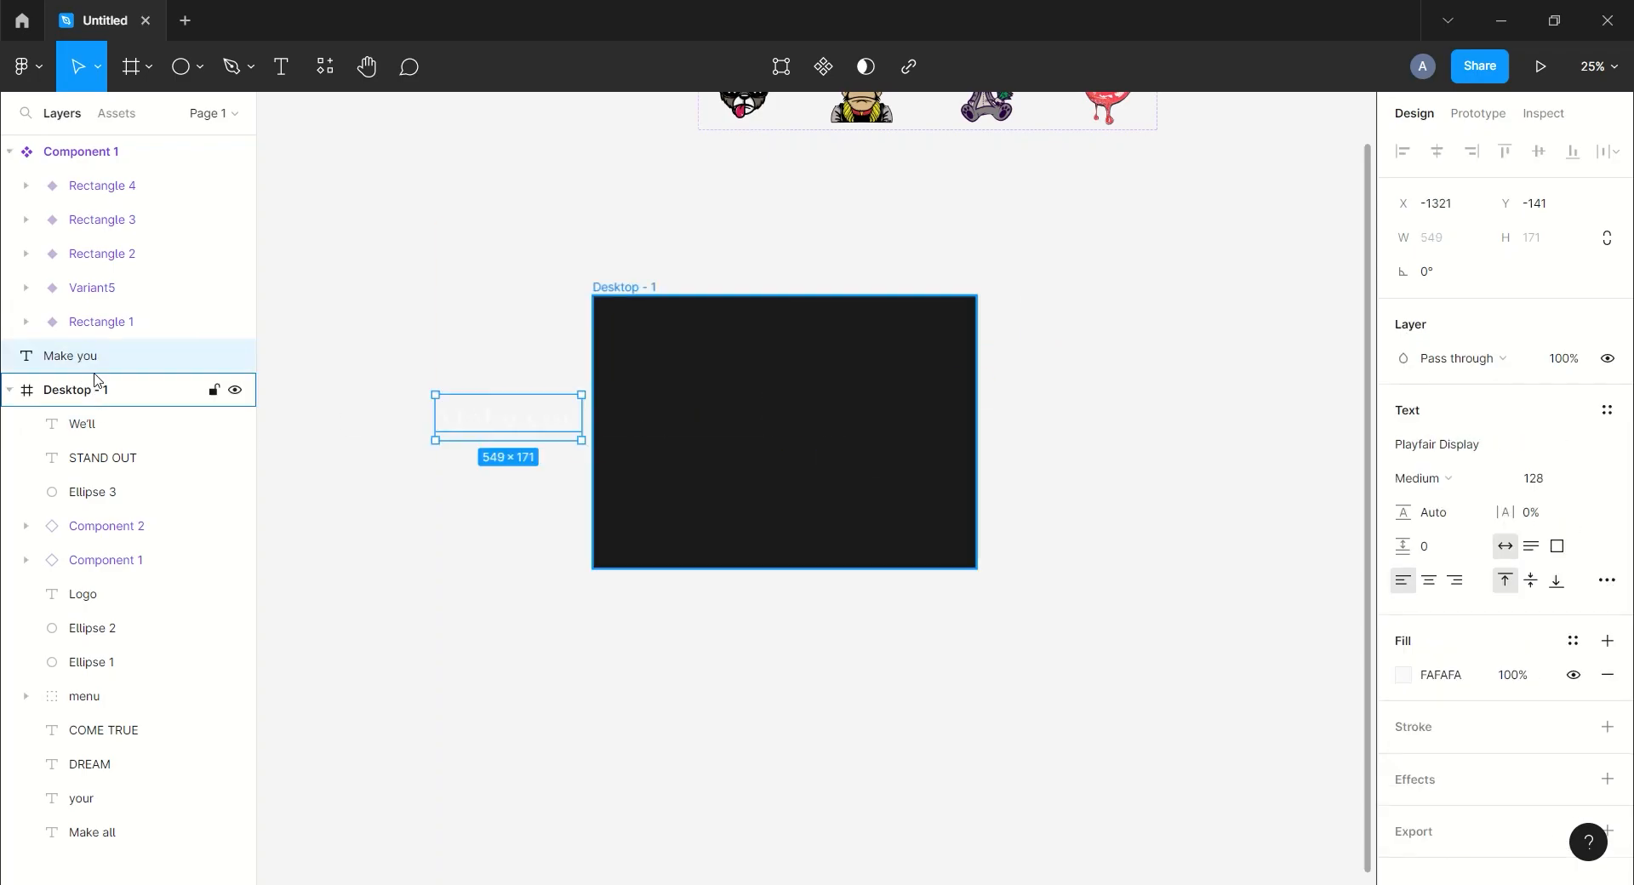
drag(92, 360, 90, 446)
Step: Shrink the dark circle to a 164-pixel dot with 0% fill opacity
click(89, 494)
drag(1131, 223, 802, 545)
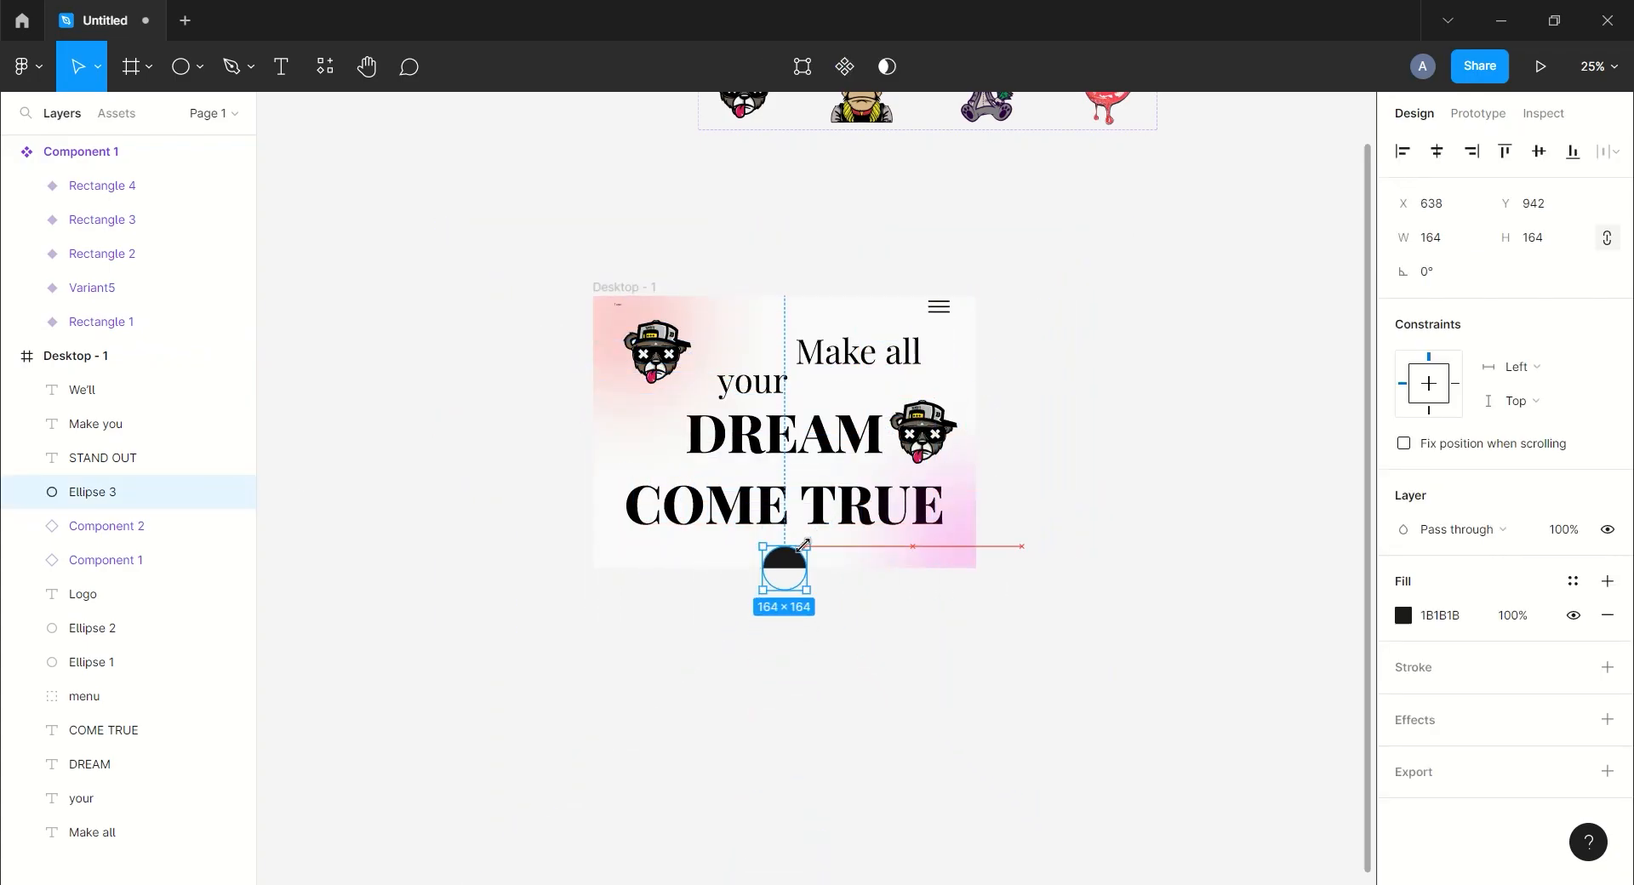
text(0)
key(Return)
click(1048, 486)
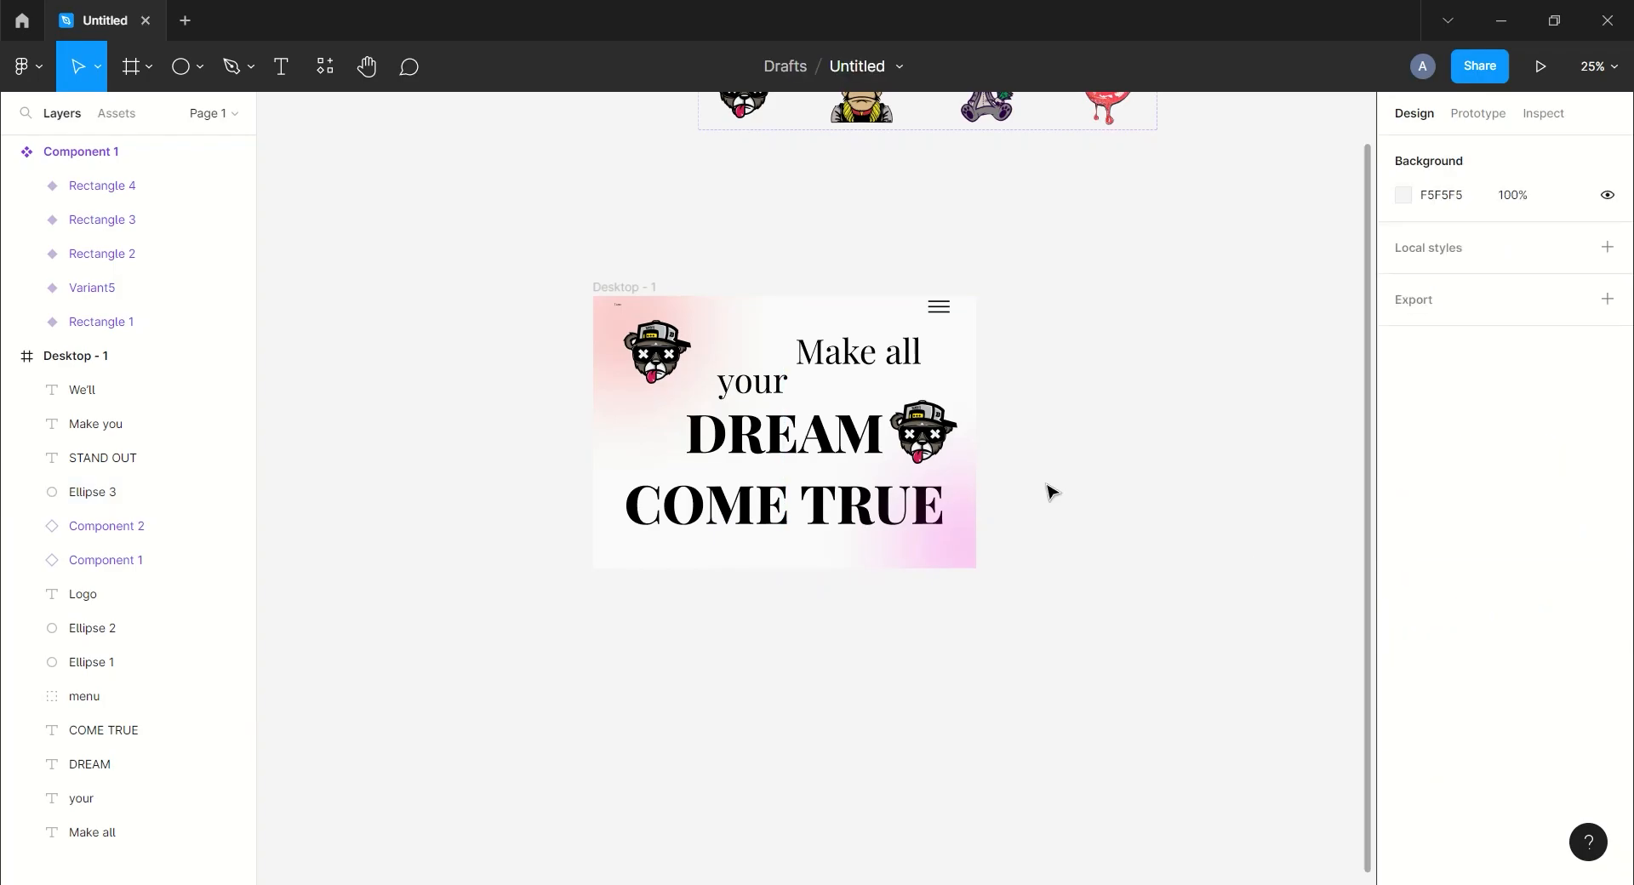
key(ctrl+minus)
drag(1087, 513, 1039, 499)
click(10, 357)
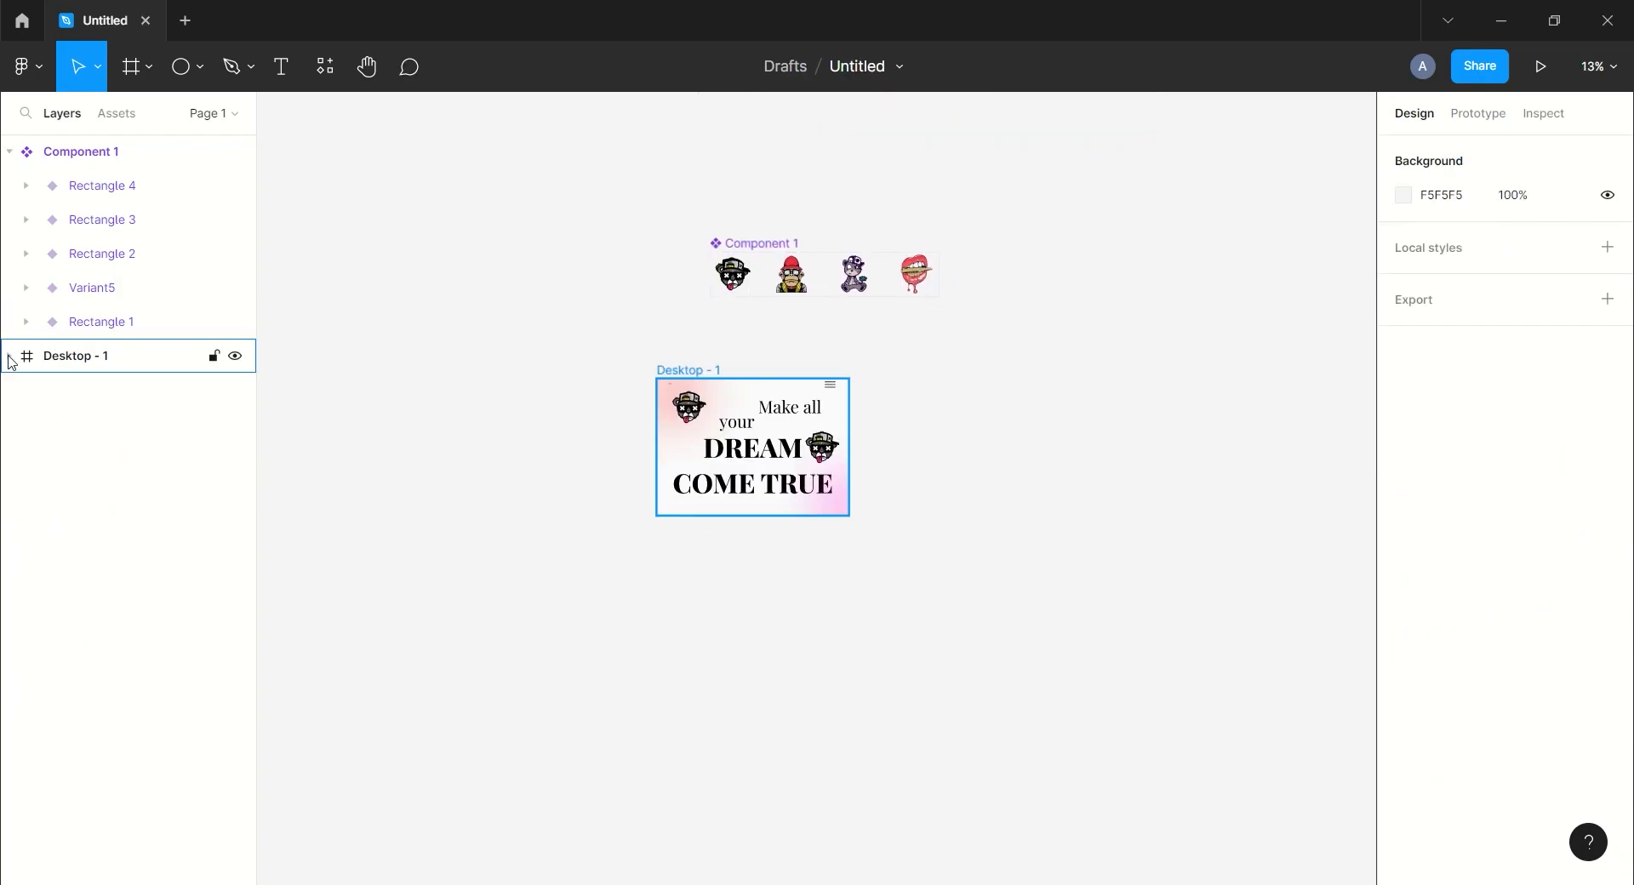
Step: Duplicate Desktop - 1 as Desktop - 2 and place it beside the original
click(86, 356)
key(ctrl+d)
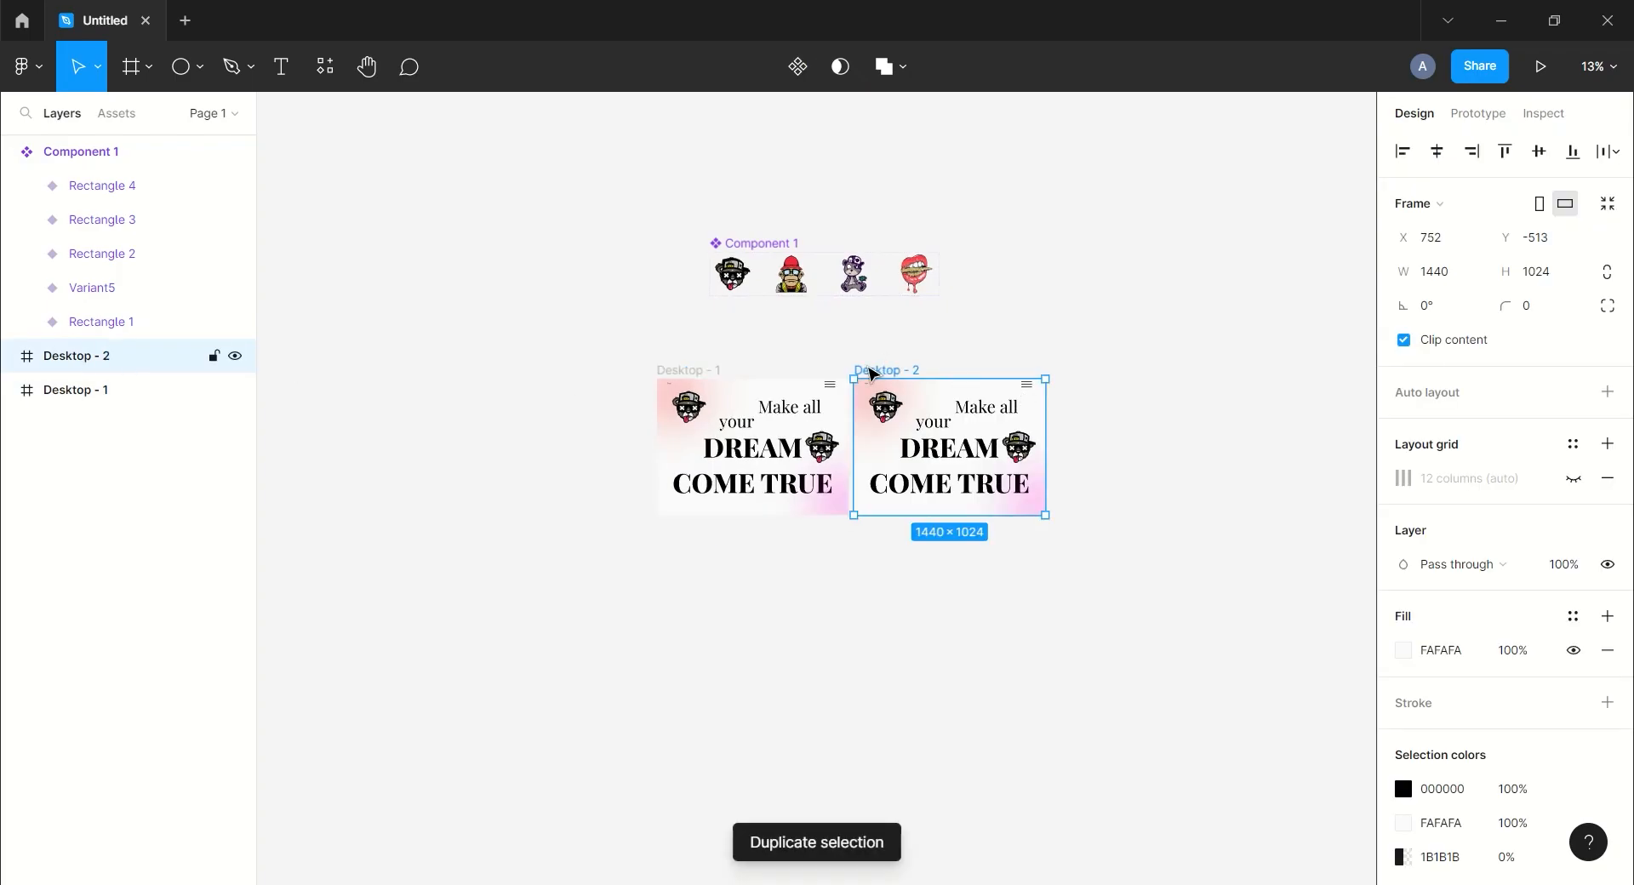
drag(983, 411, 1299, 412)
click(1209, 287)
drag(1290, 309, 989, 299)
scroll(989, 299, up, 1)
drag(1090, 187, 961, 276)
key(ctrl+plus)
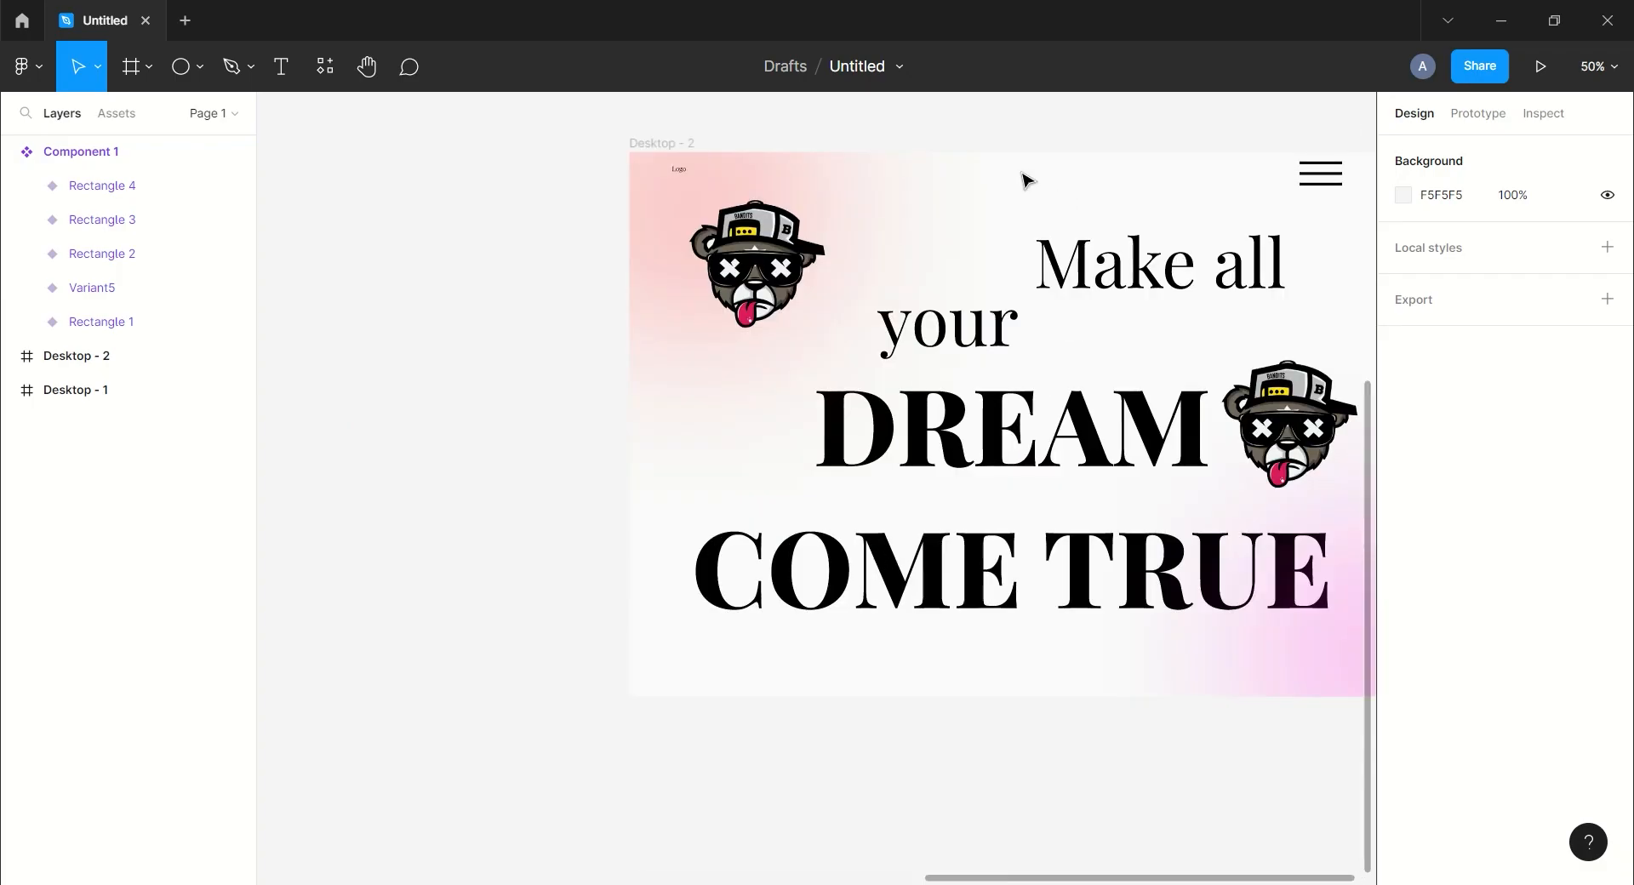
Step: Move the Make all, your, DREAM and COME TRUE texts outside the frame, keeping them in Desktop - 2
drag(1036, 220, 833, 238)
drag(975, 294, 1336, 306)
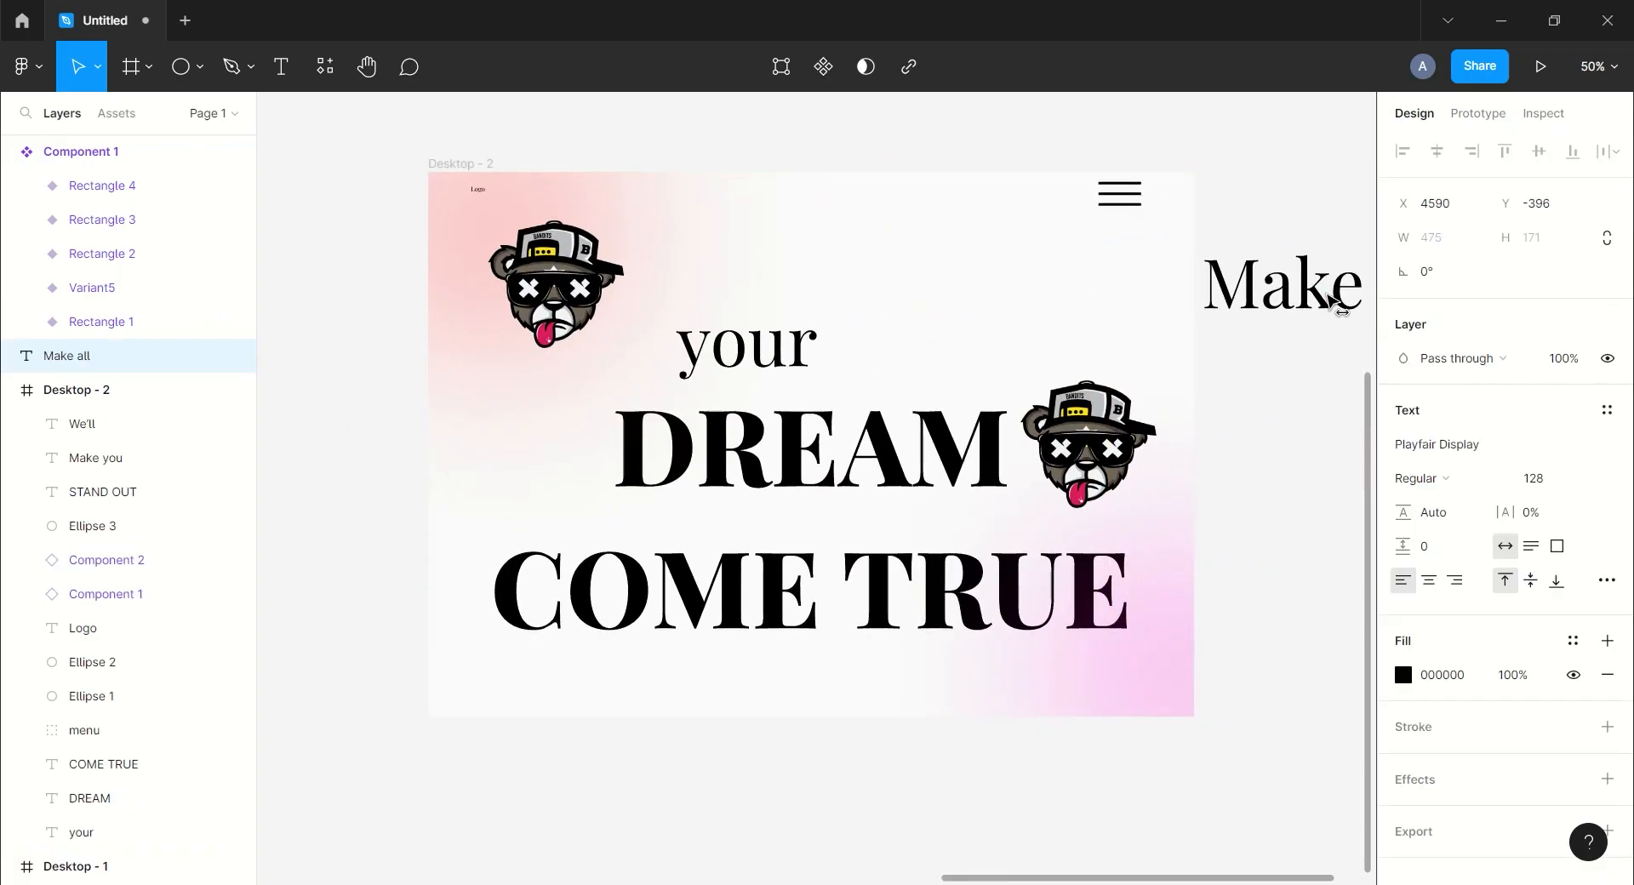
drag(90, 838, 92, 822)
click(778, 353)
drag(779, 353, 389, 353)
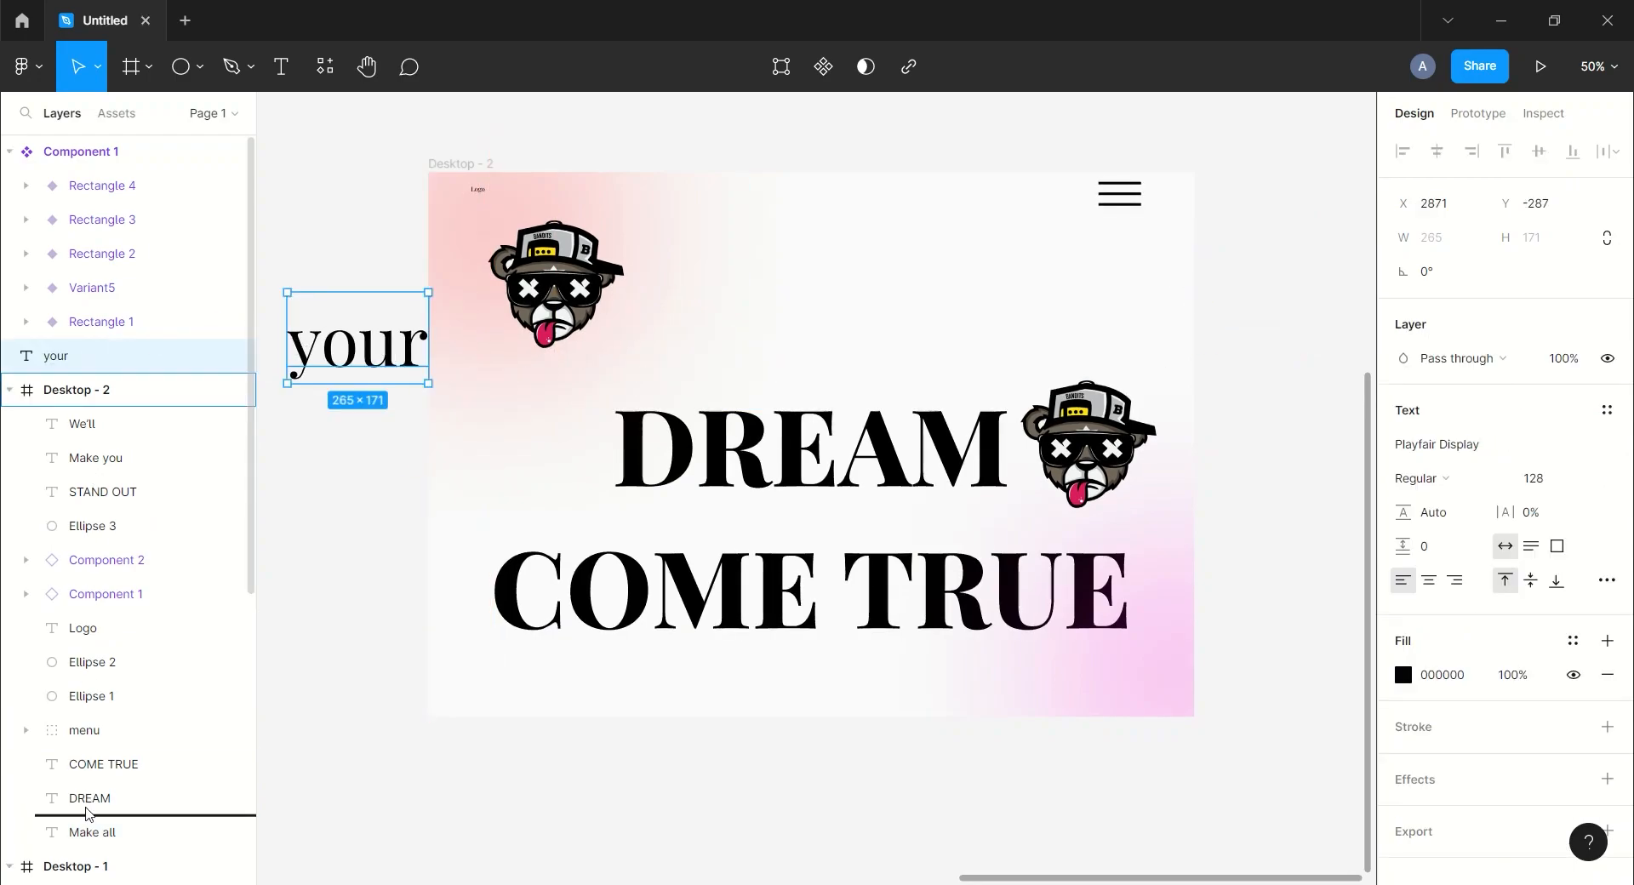
drag(88, 824, 88, 823)
click(851, 464)
drag(911, 451, 329, 430)
drag(108, 593, 102, 793)
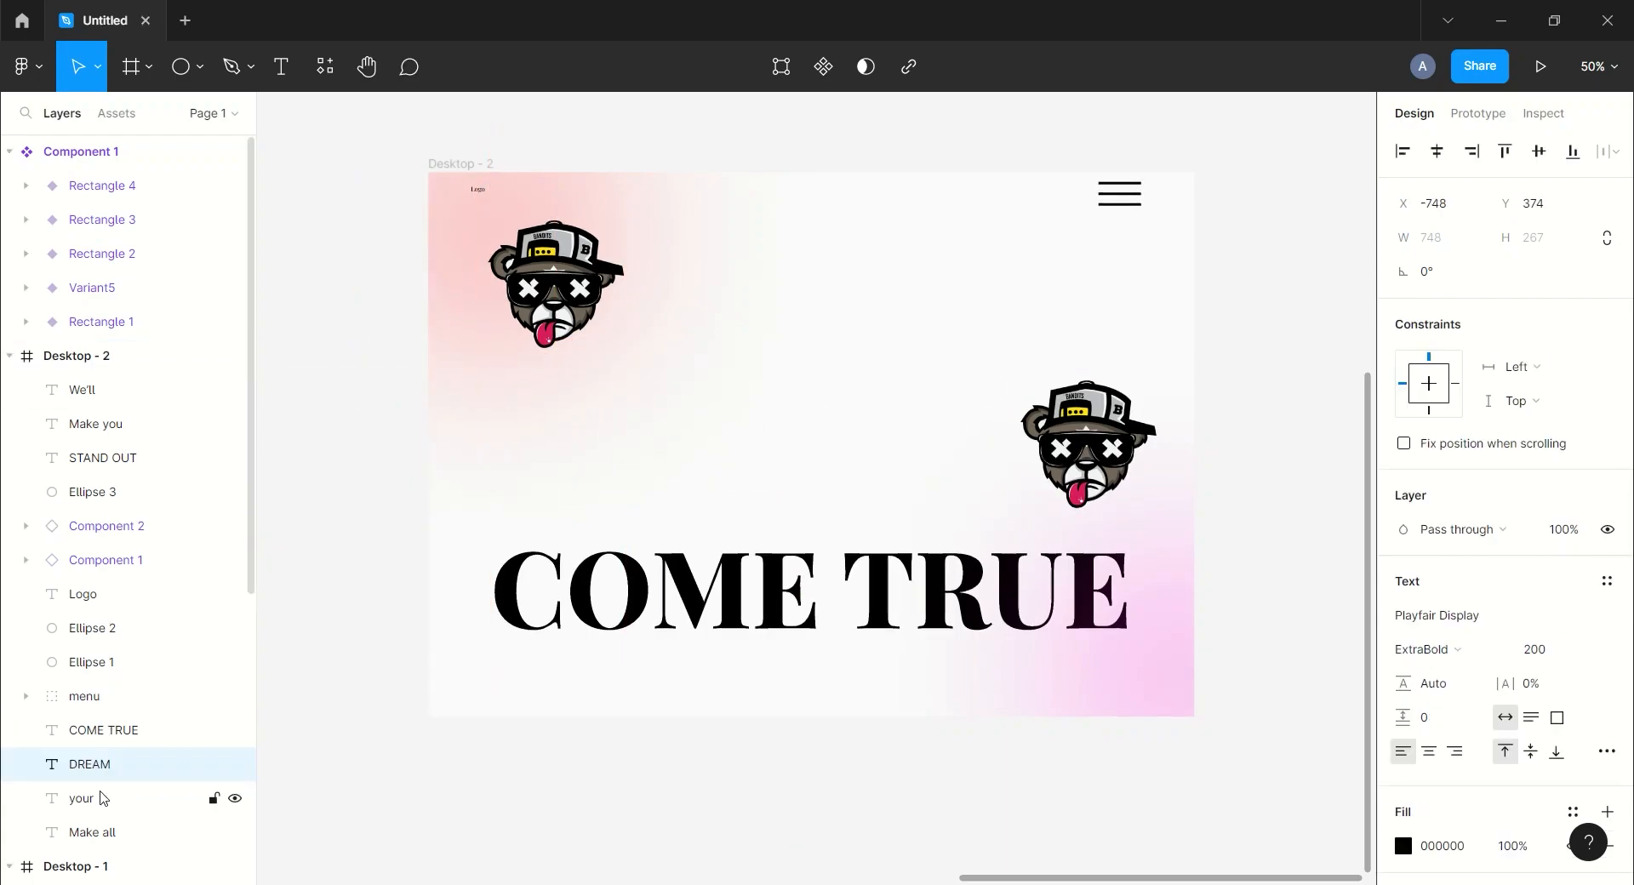
click(796, 600)
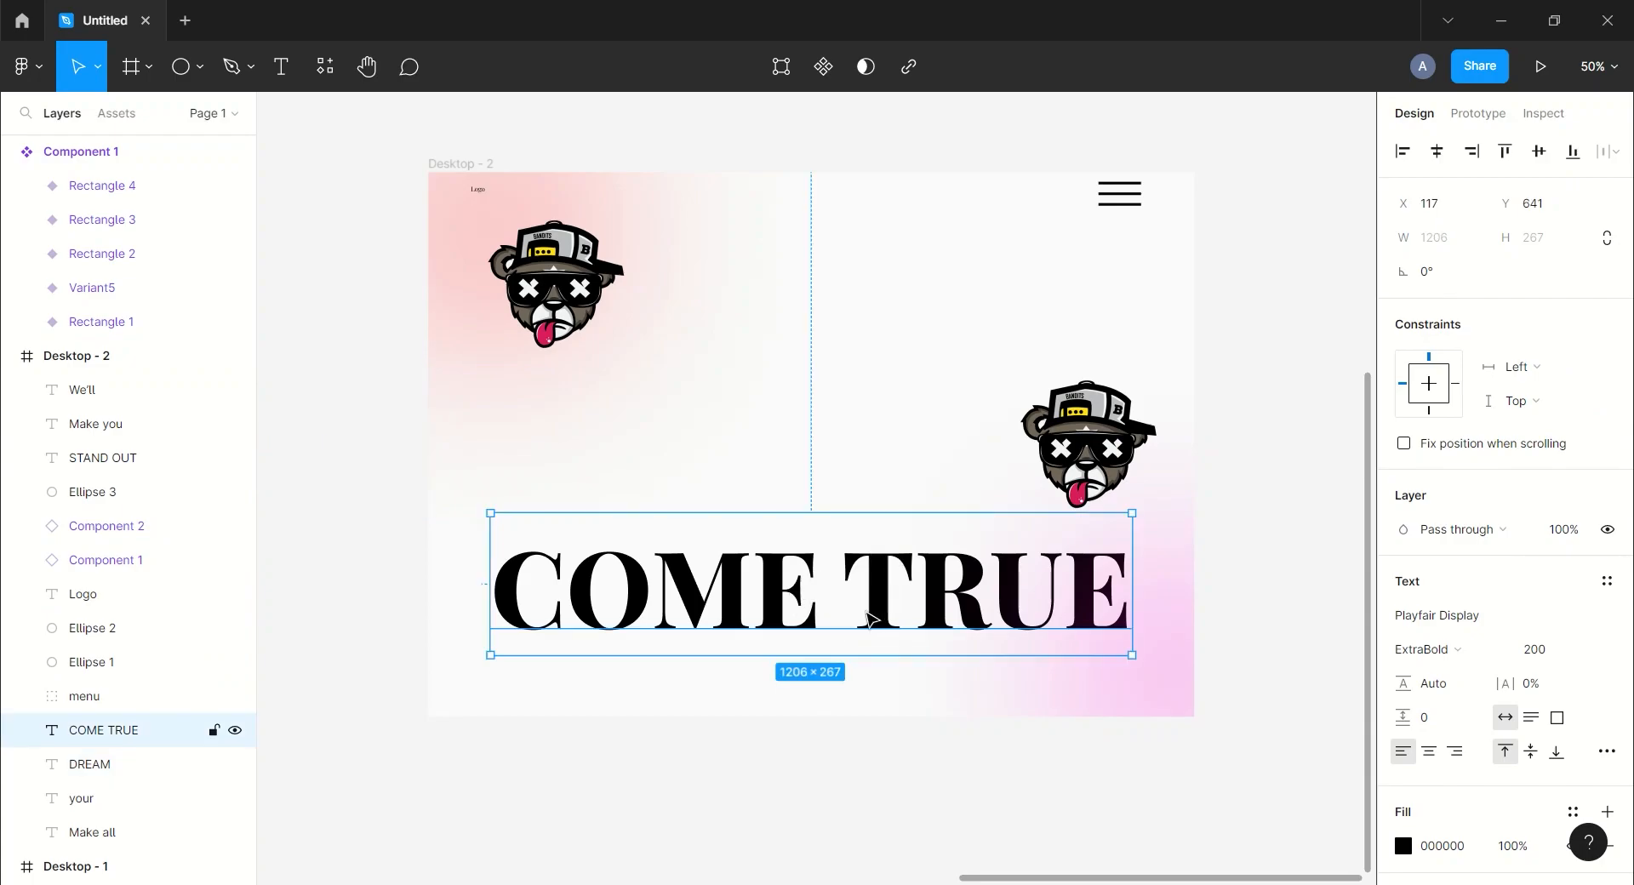
drag(867, 585, 866, 779)
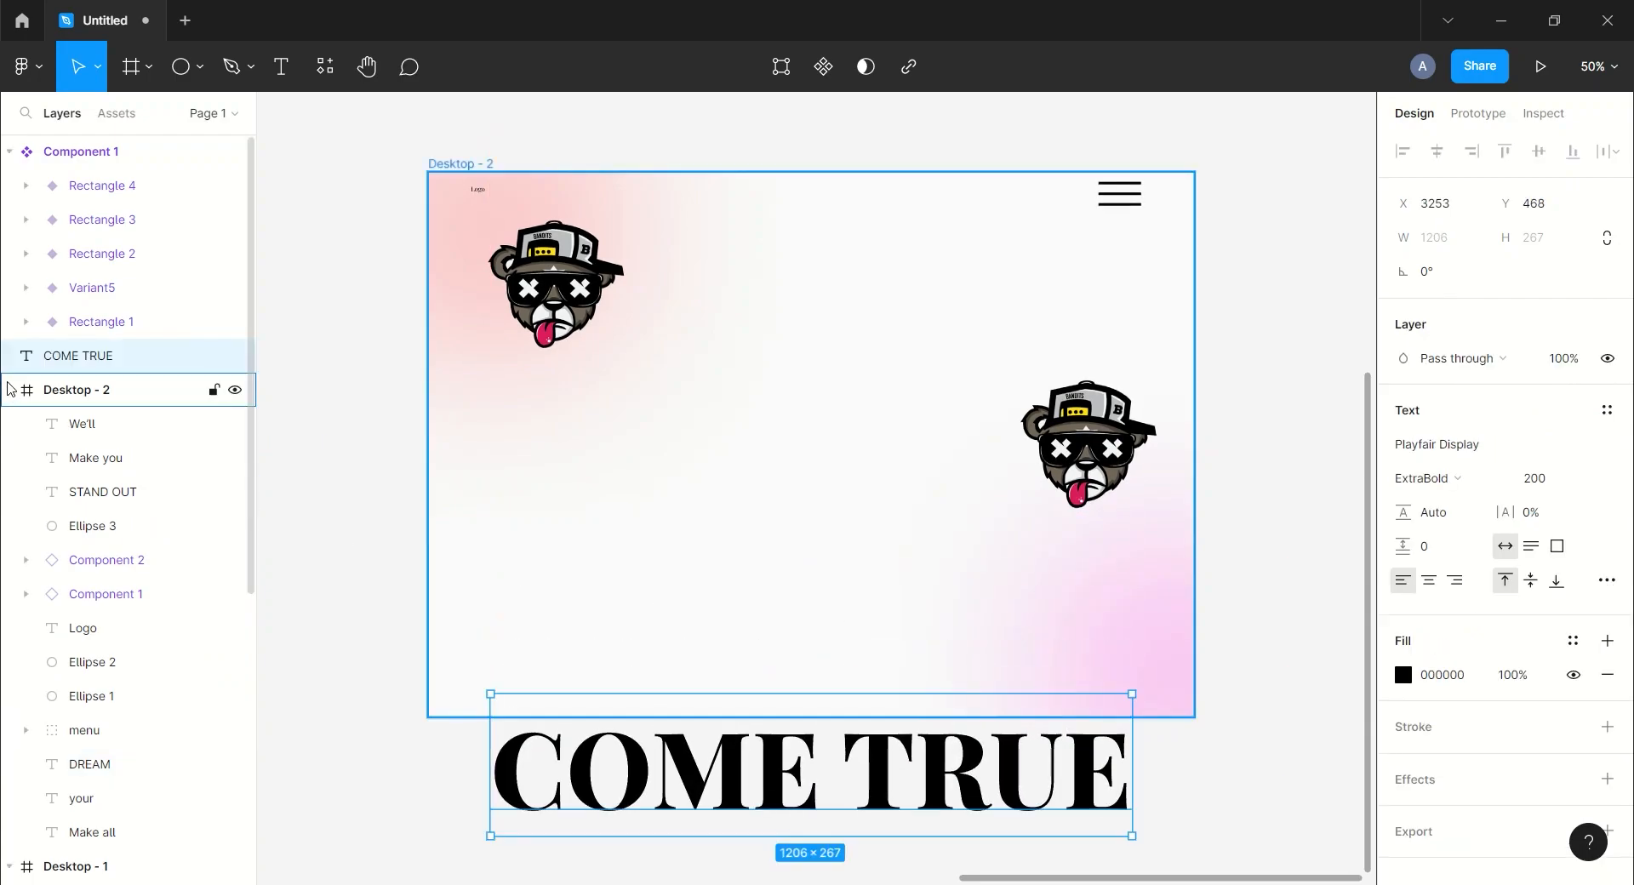
drag(93, 674, 93, 749)
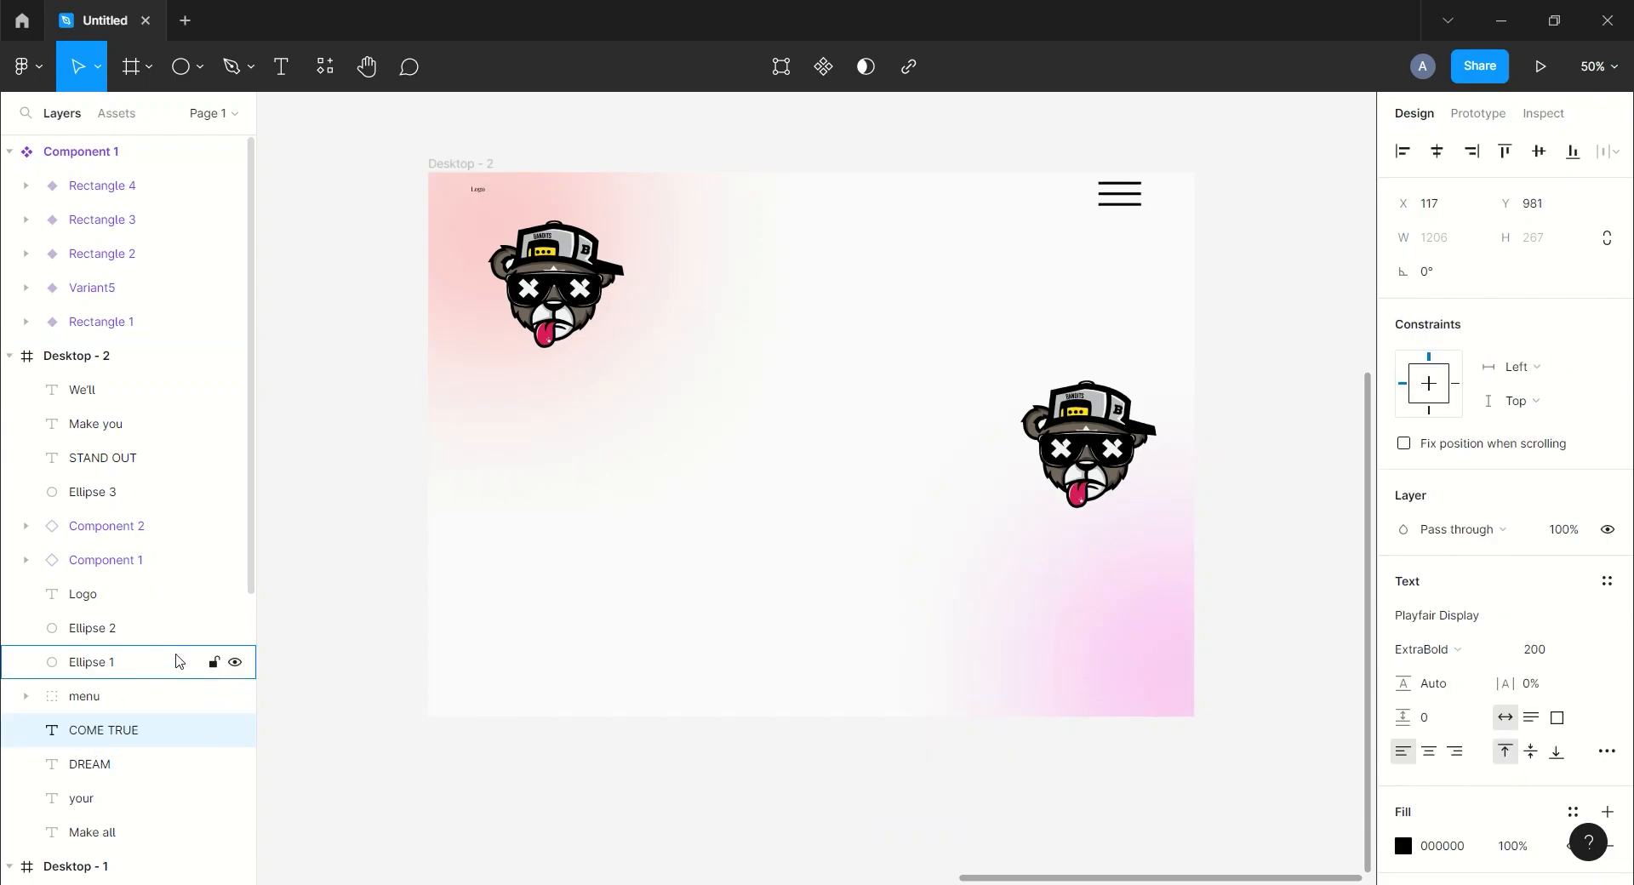
Step: Move the menu icon and both bear images outside the frame, keeping their layers in Desktop - 2
click(127, 698)
drag(1120, 205, 1120, 156)
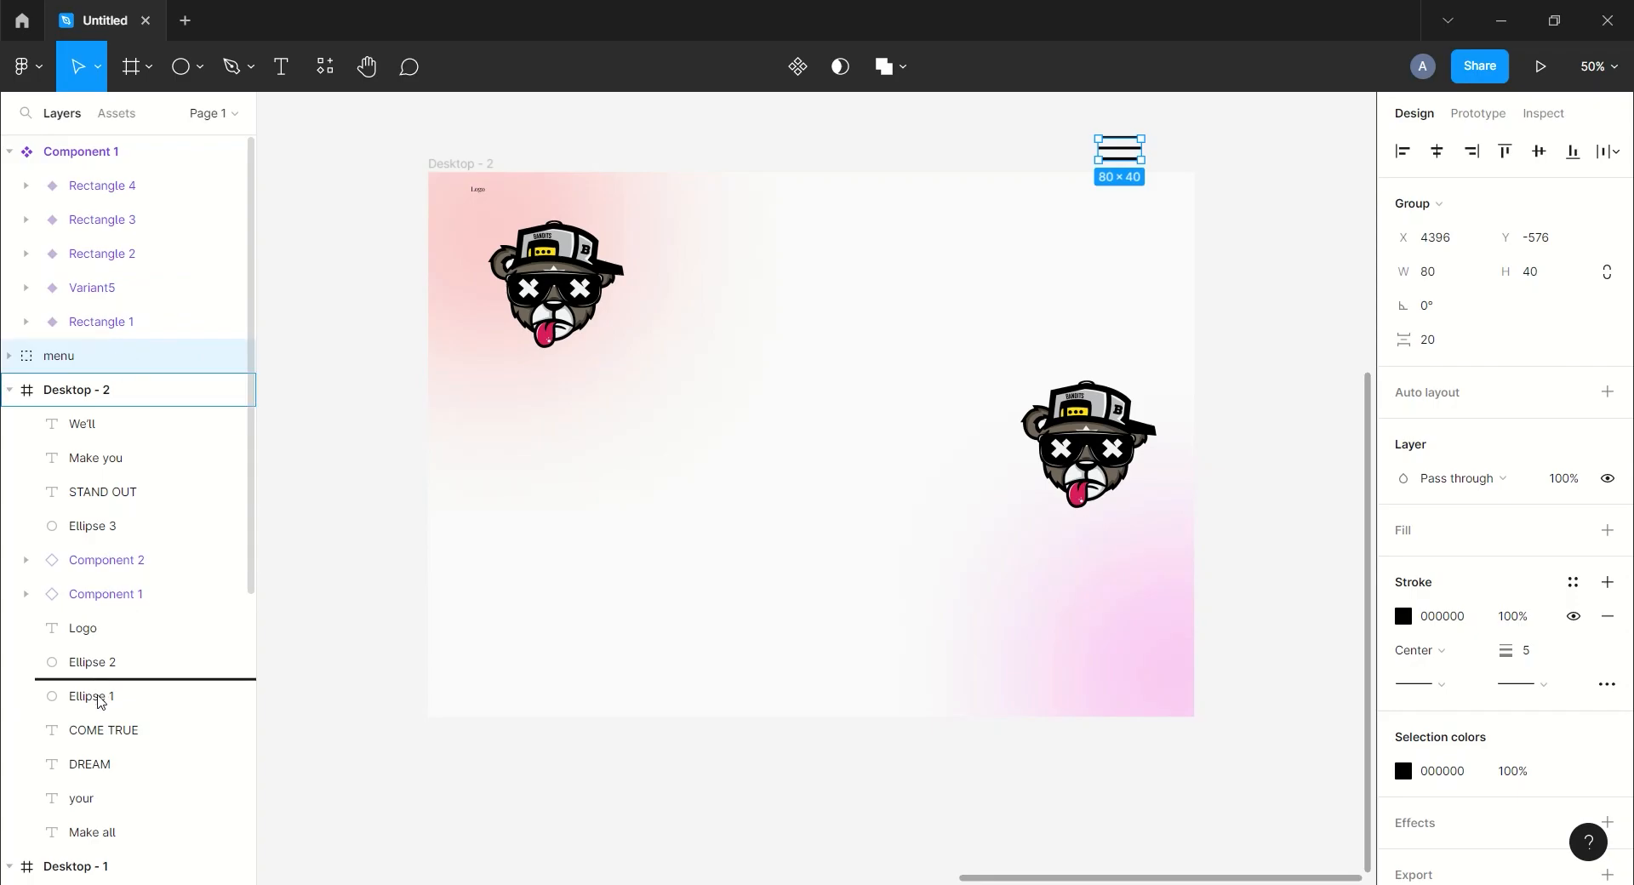
drag(100, 718, 101, 718)
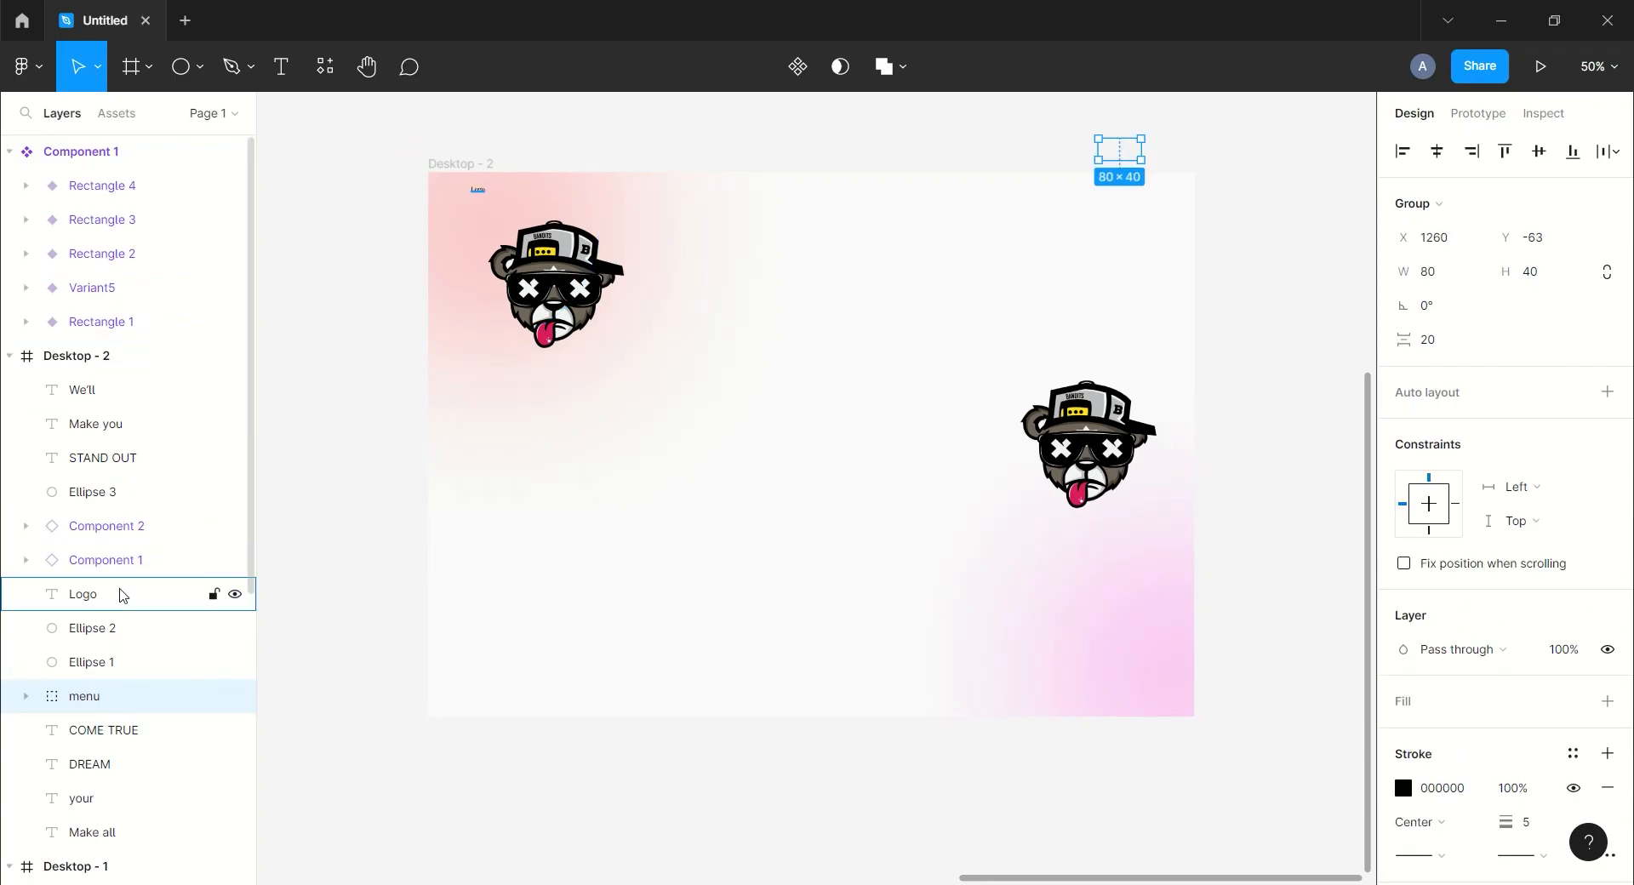
click(107, 525)
drag(1077, 460, 1261, 459)
drag(81, 356, 79, 578)
click(81, 528)
drag(558, 289, 353, 289)
drag(79, 354, 75, 578)
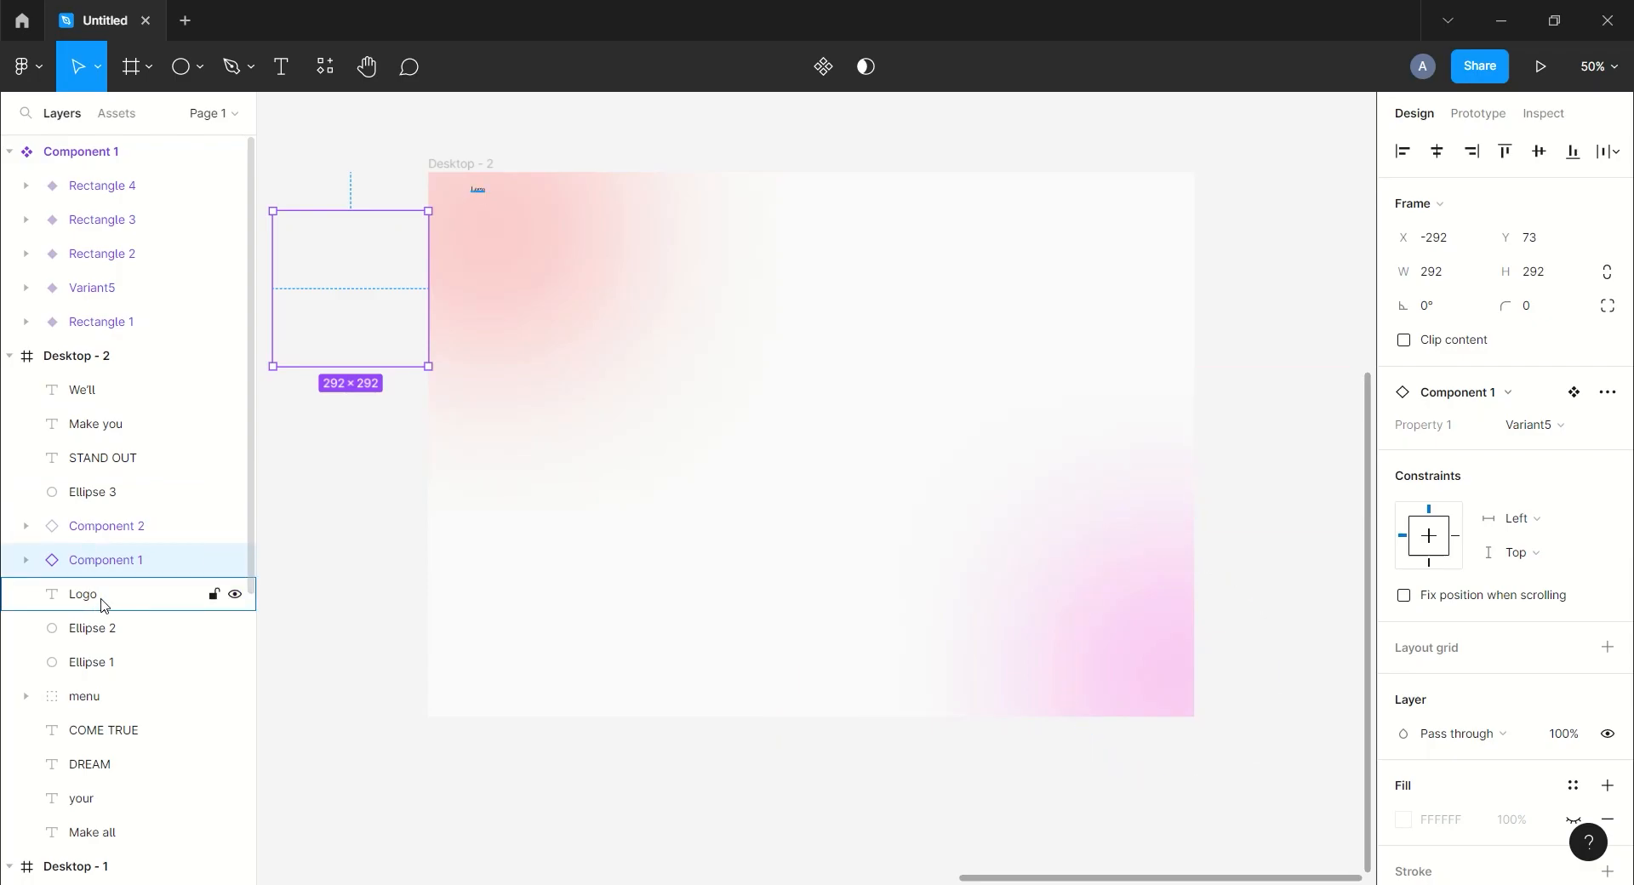
Step: Move the Logo text outside the frame, keeping its layer inside Desktop - 2
click(85, 596)
drag(478, 191, 403, 180)
drag(102, 358, 133, 529)
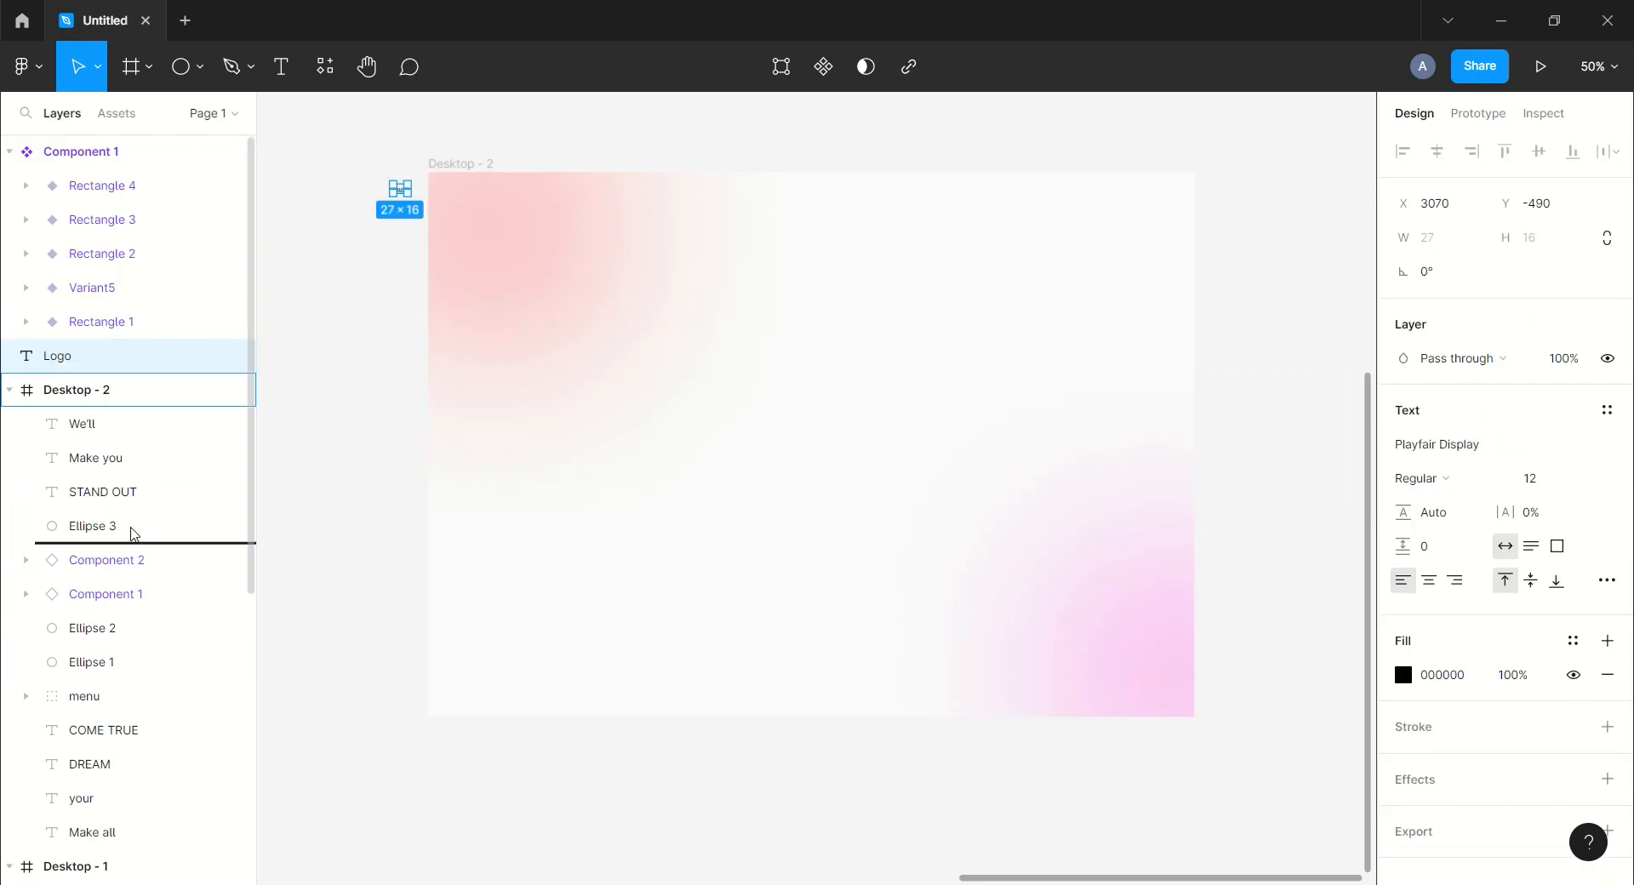
drag(124, 619, 125, 619)
click(369, 350)
key(ctrl+minus)
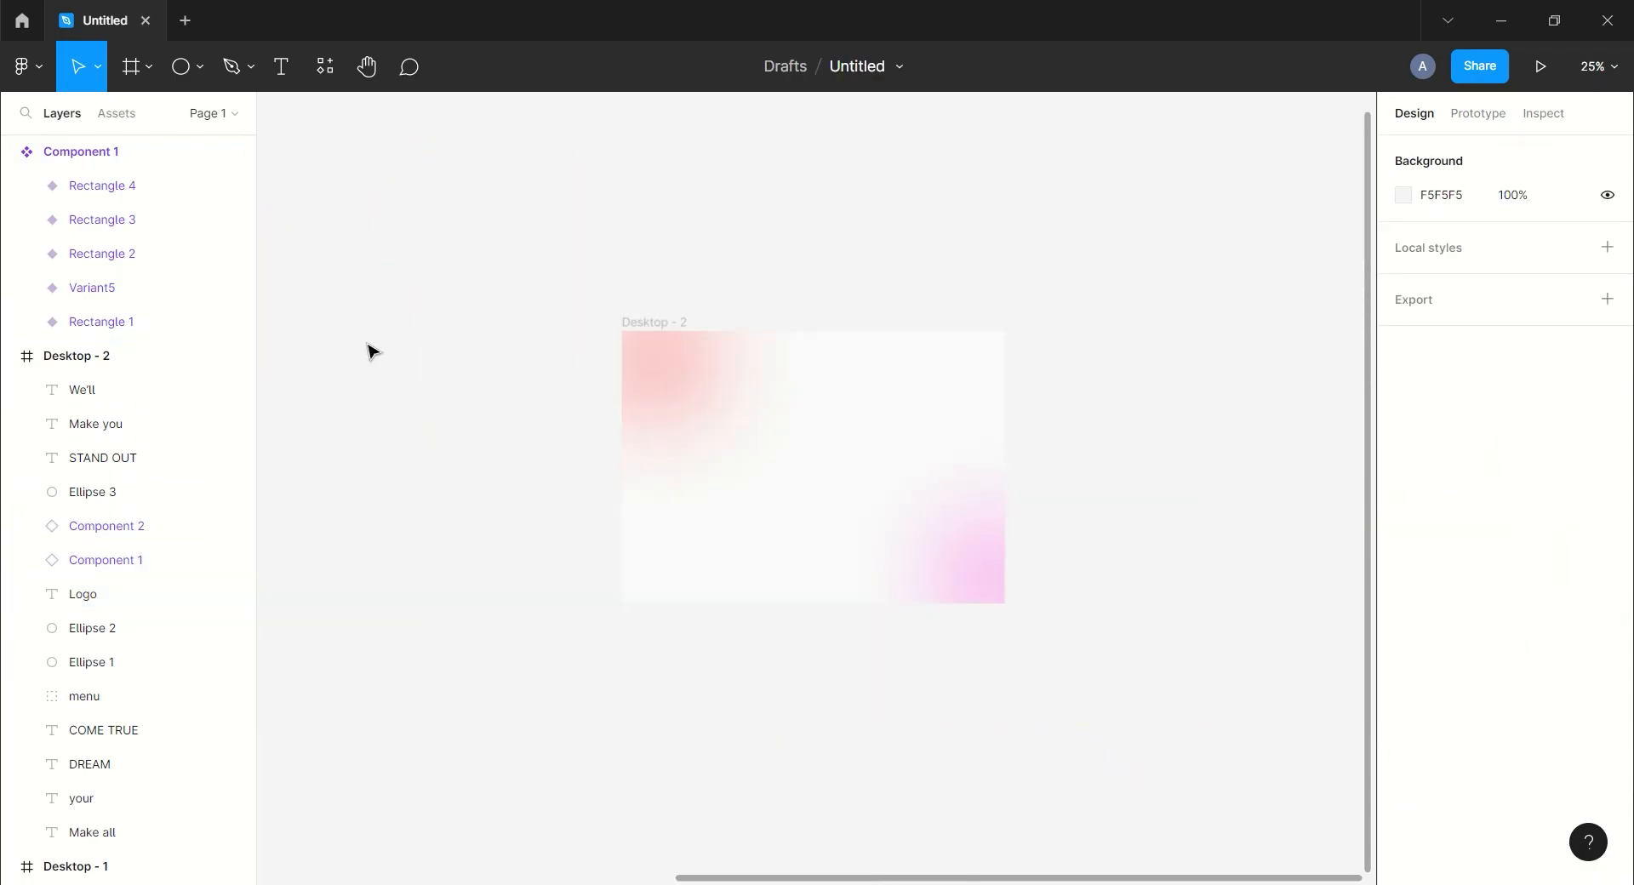
Step: Enlarge the dark Ellipse 3 to about 2550×2550 so it covers Desktop - 2
click(99, 492)
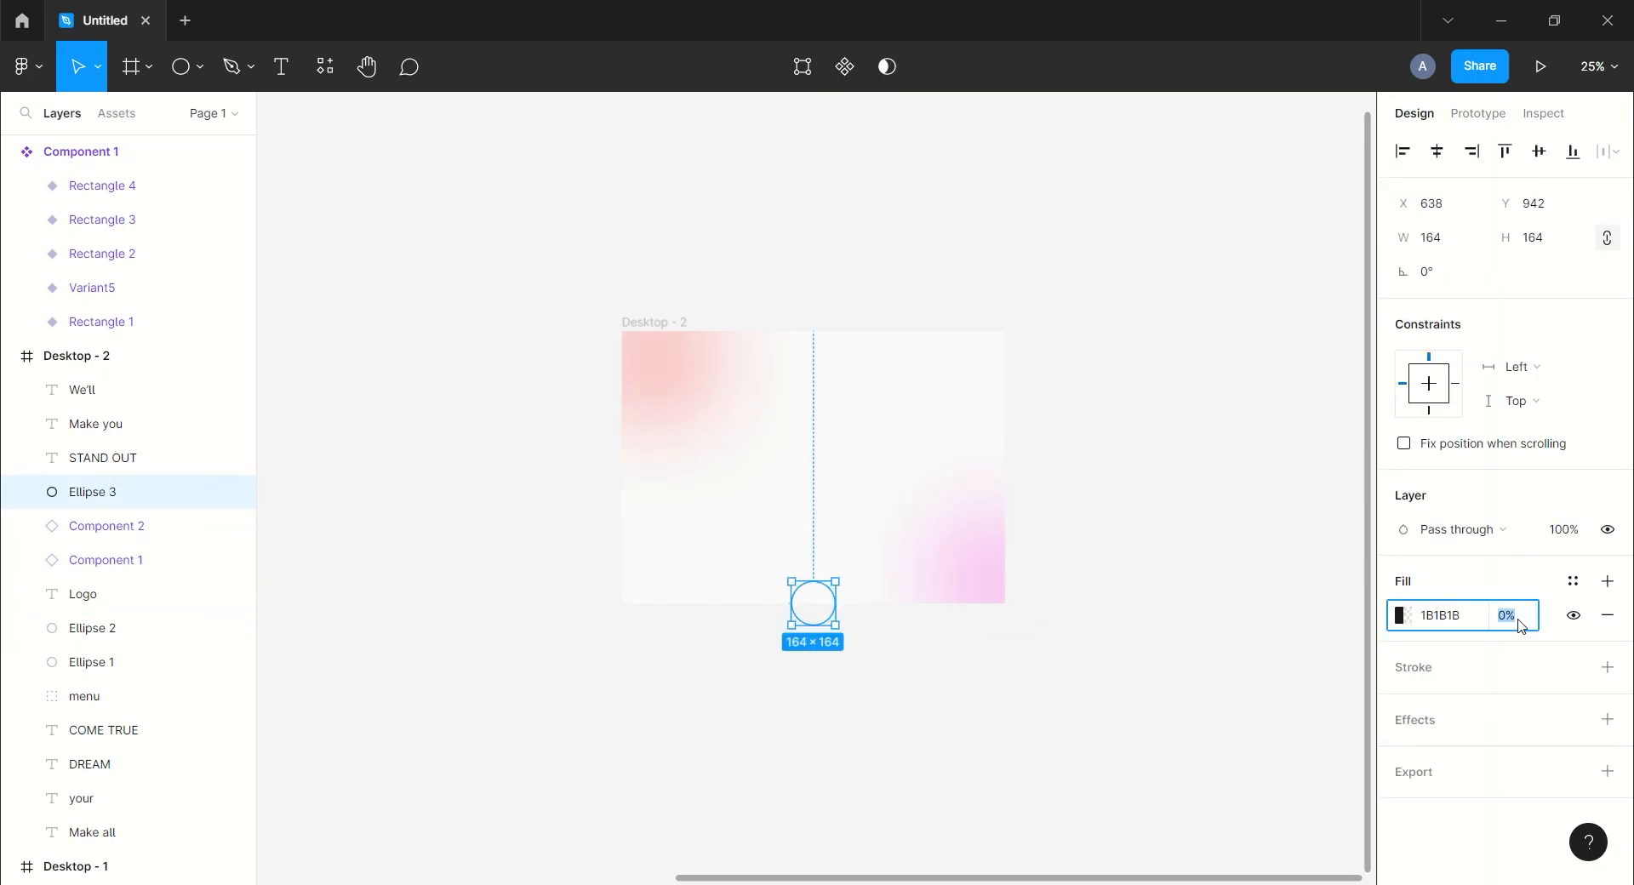
drag(835, 582, 1129, 263)
key(ctrl+z)
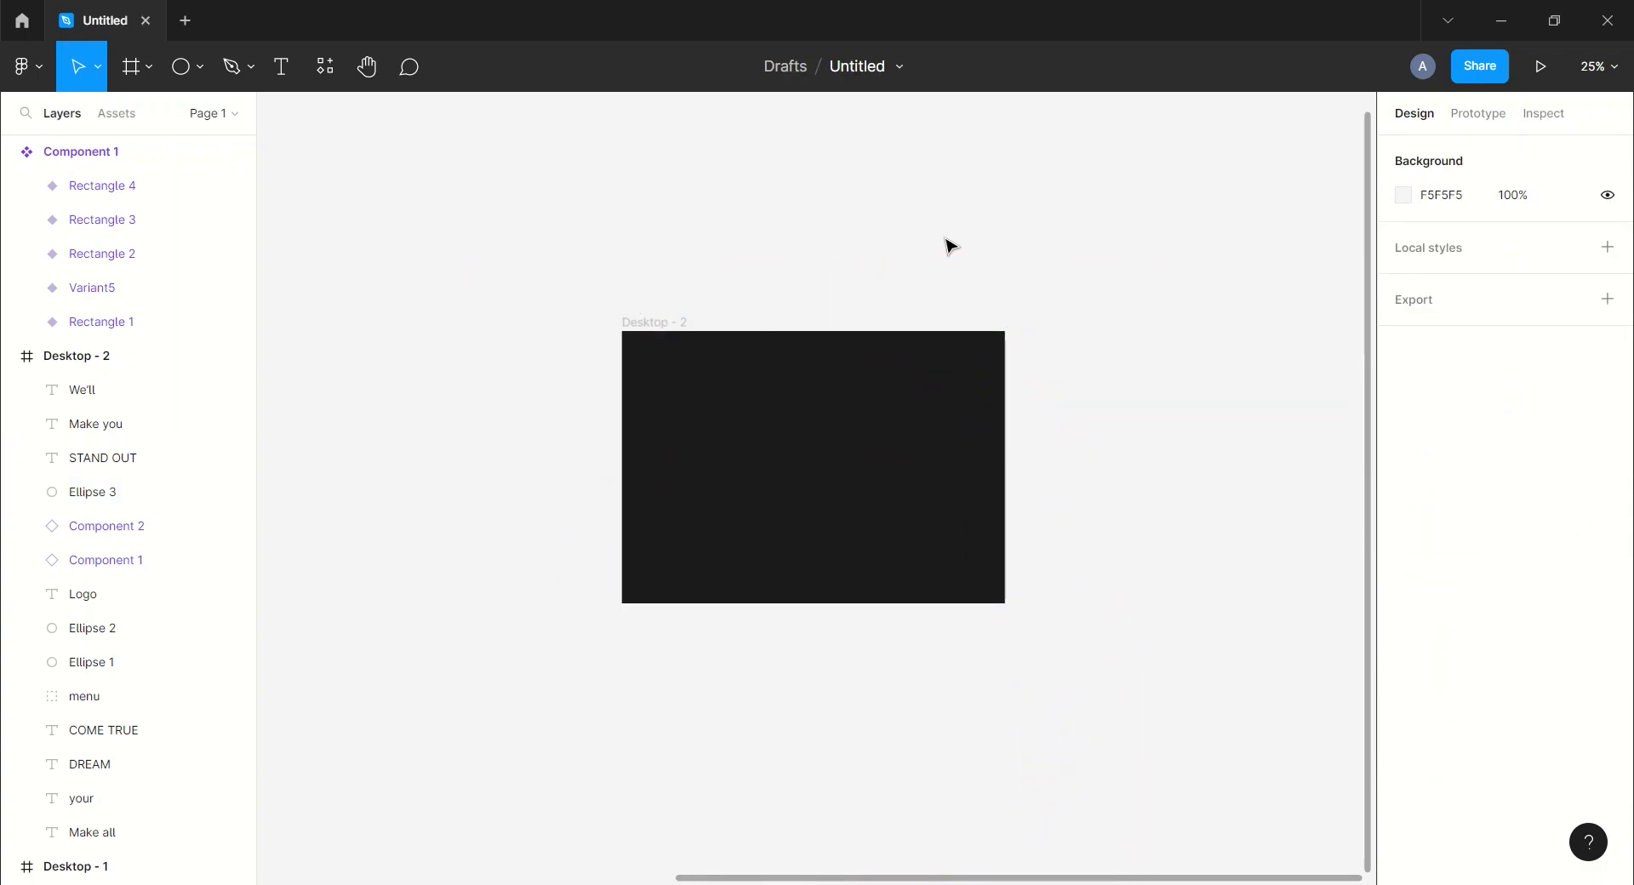
Step: Move the We'll, Make you and STAND OUT texts onto the dark frame
click(85, 423)
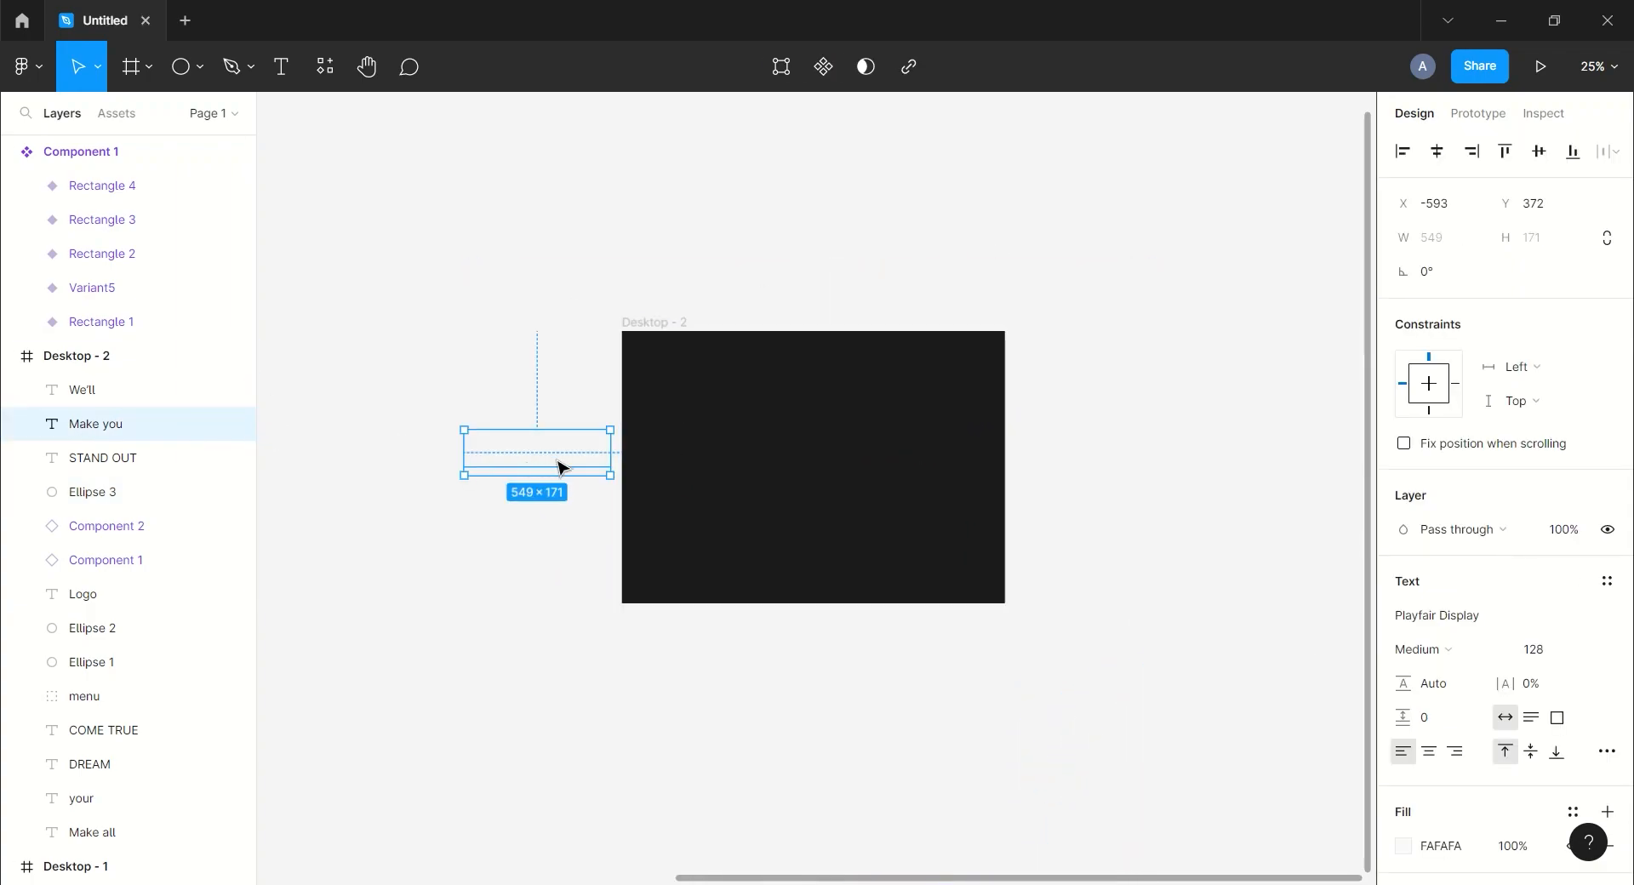
drag(545, 460, 881, 460)
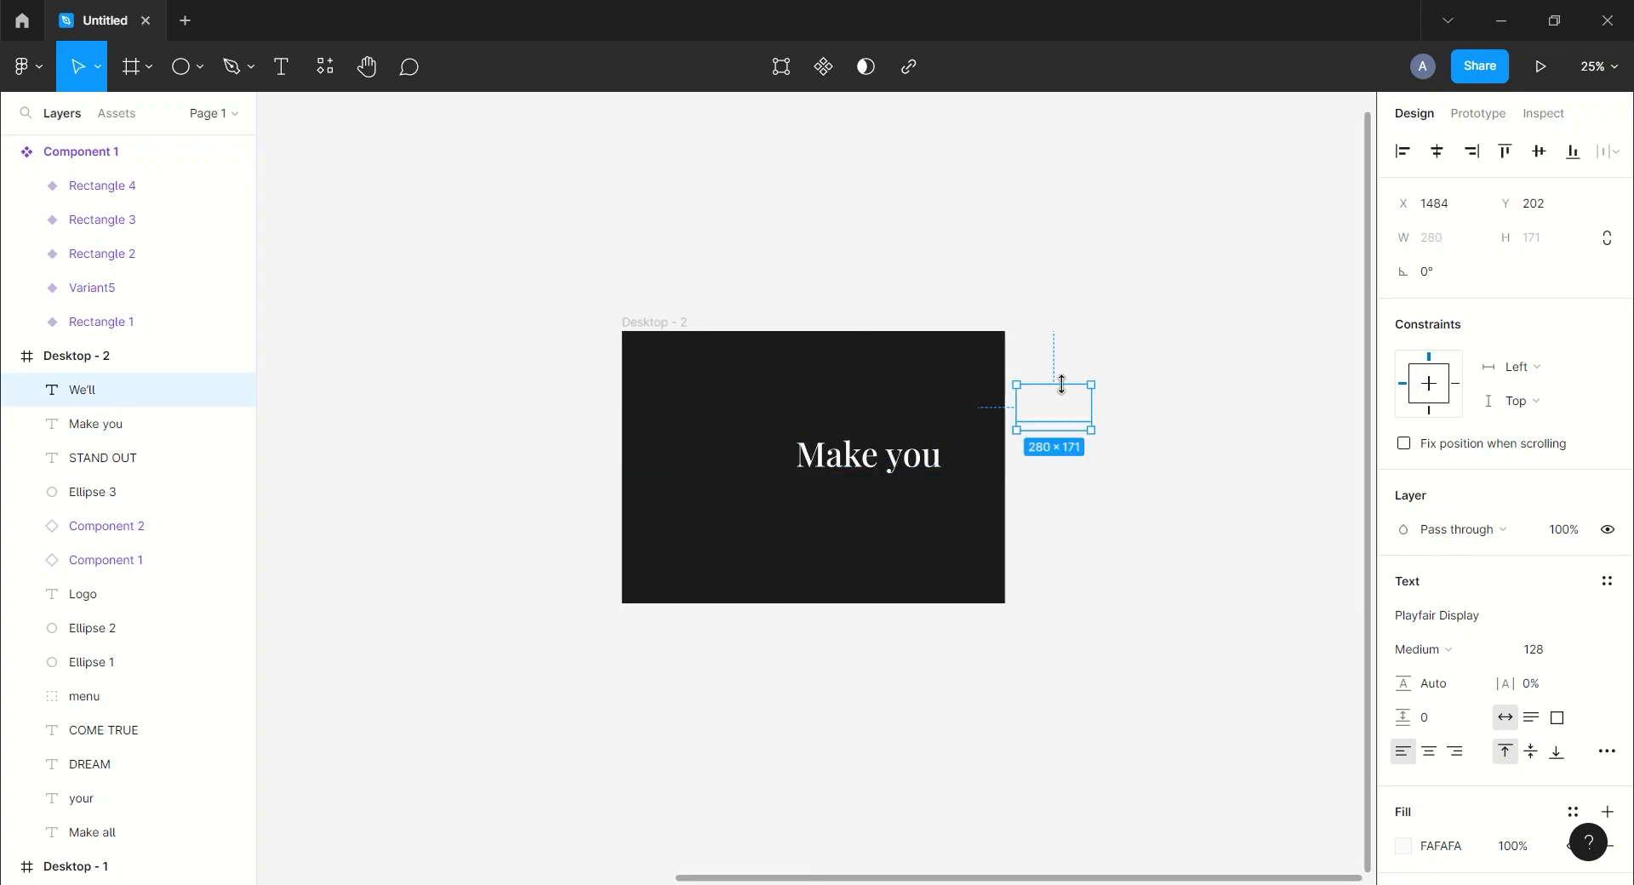
drag(1014, 389, 921, 415)
click(129, 428)
click(131, 451)
drag(776, 661, 818, 536)
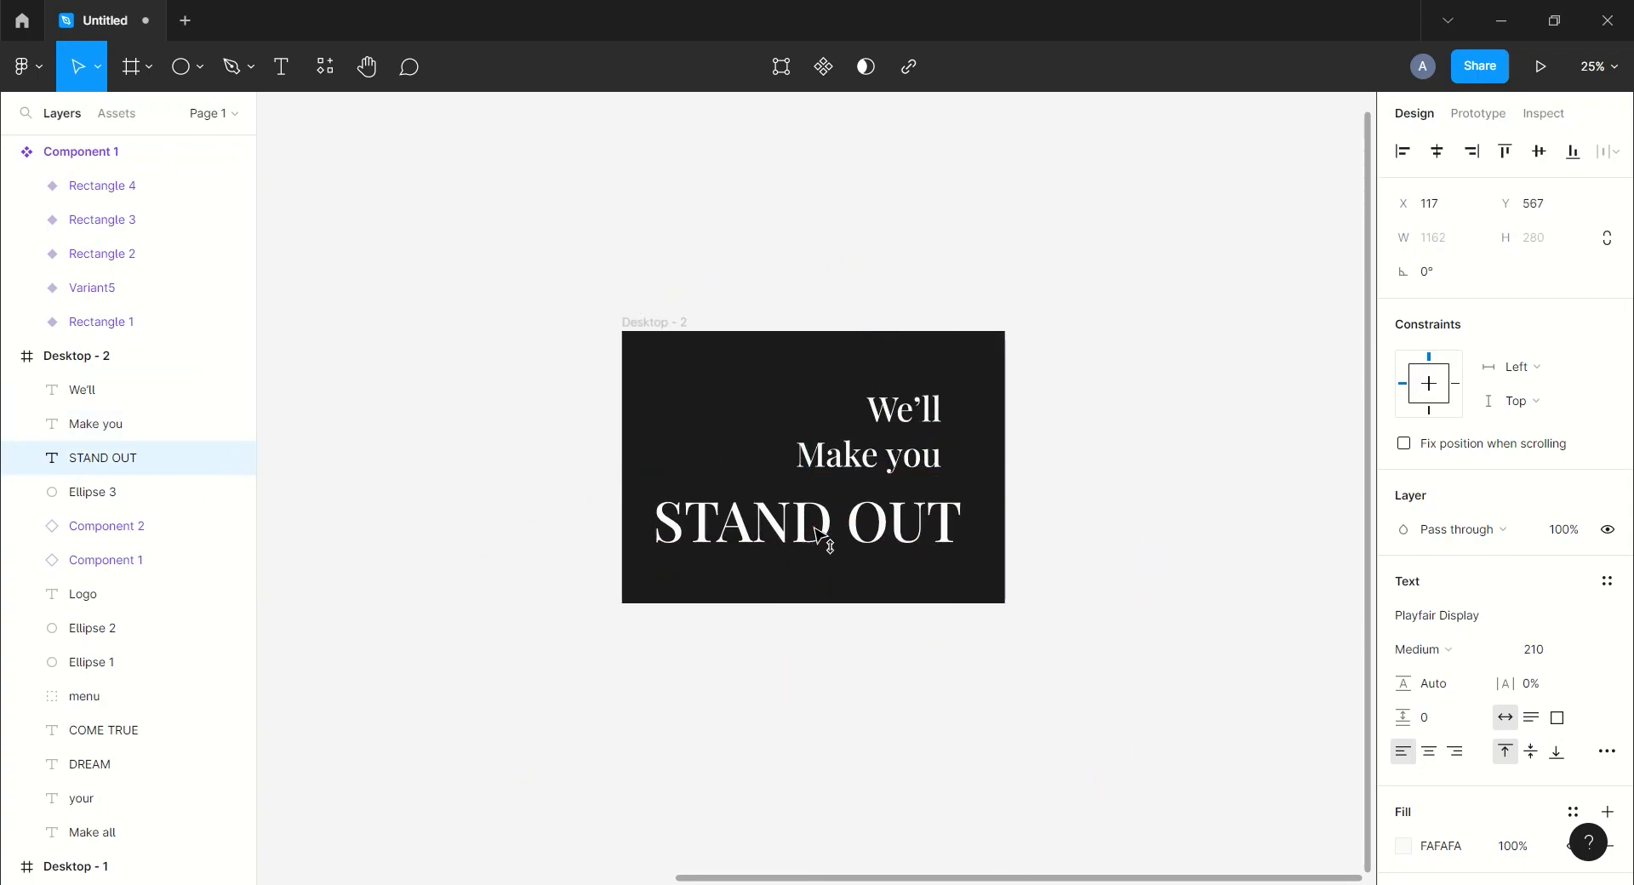
click(1086, 440)
scroll(1086, 440, down, 3)
drag(724, 343, 911, 332)
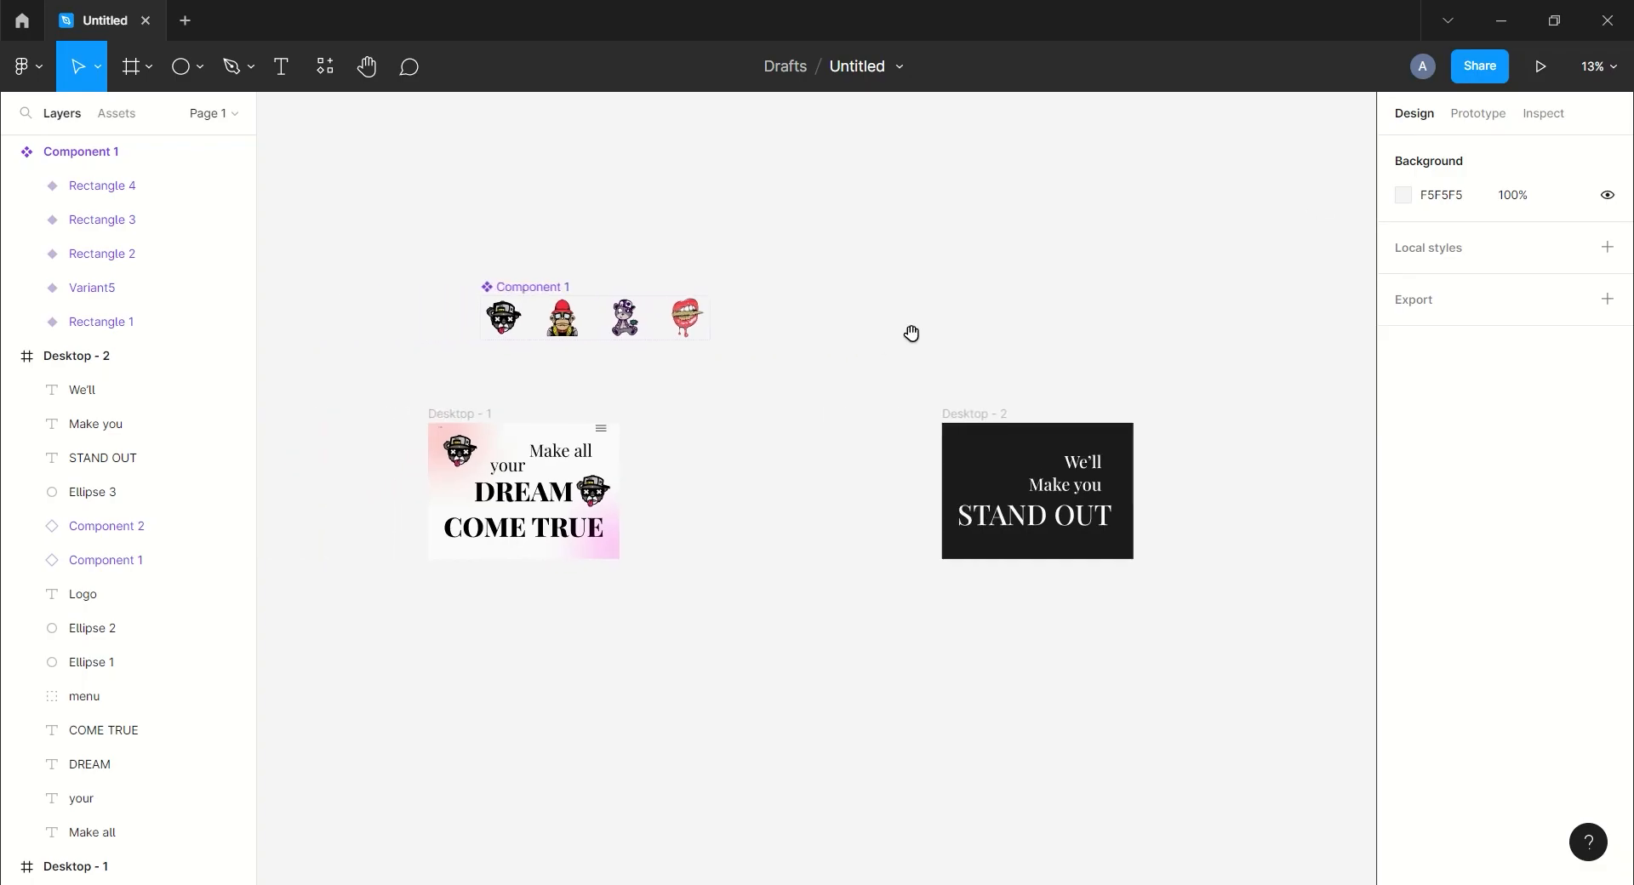
Step: Link Desktop - 1 to Desktop - 2 on drag with Smart animate and Slow easing
click(1478, 114)
click(464, 417)
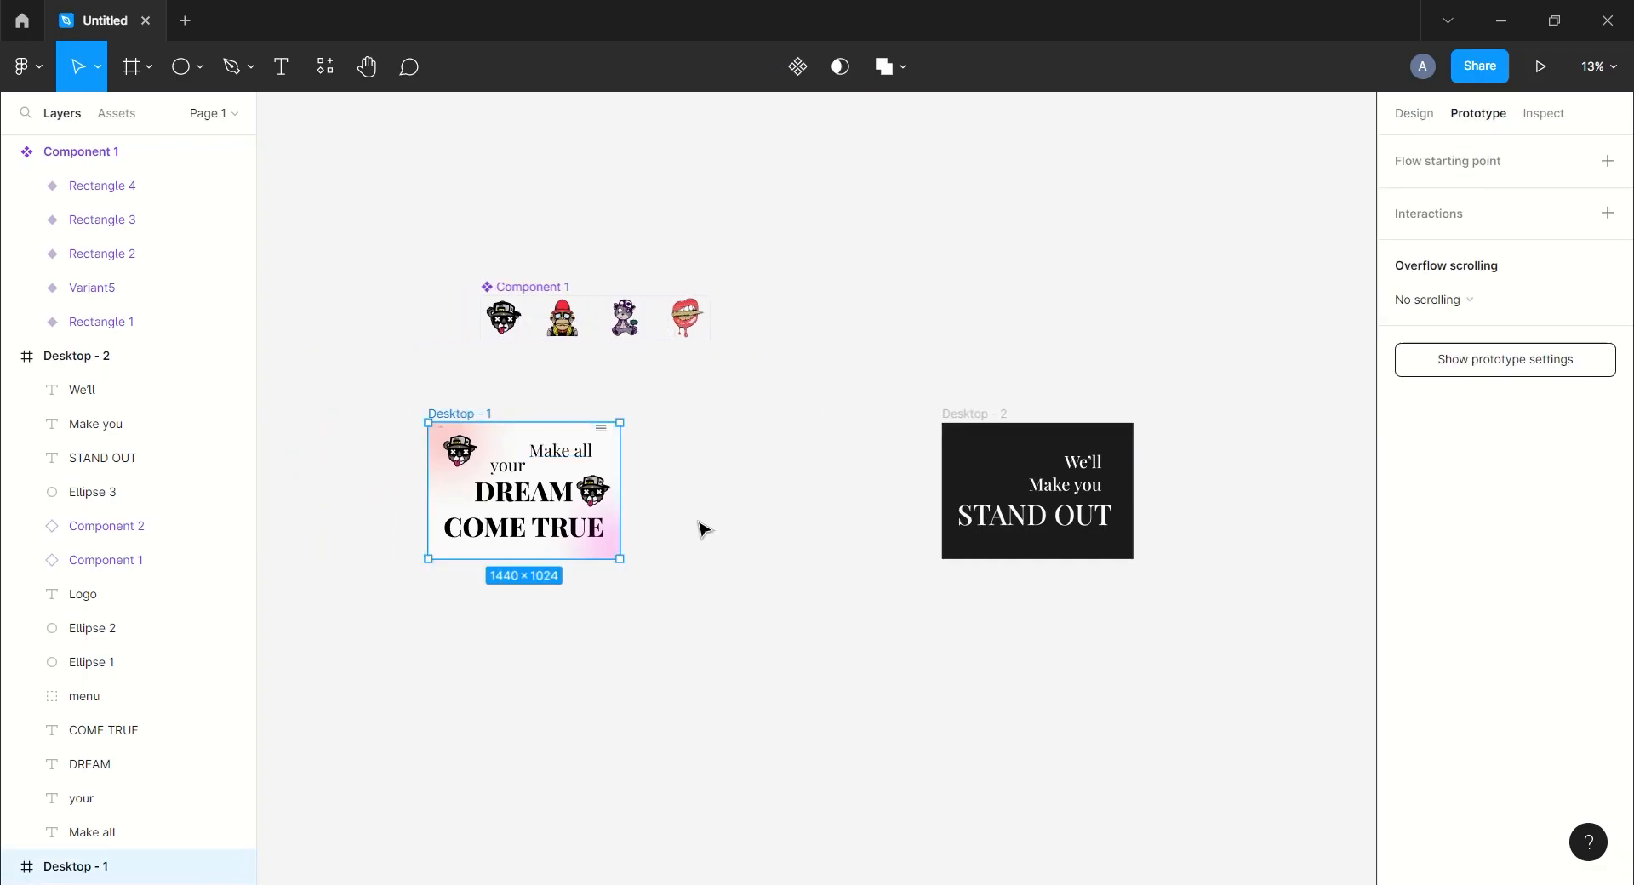
drag(620, 491, 1022, 492)
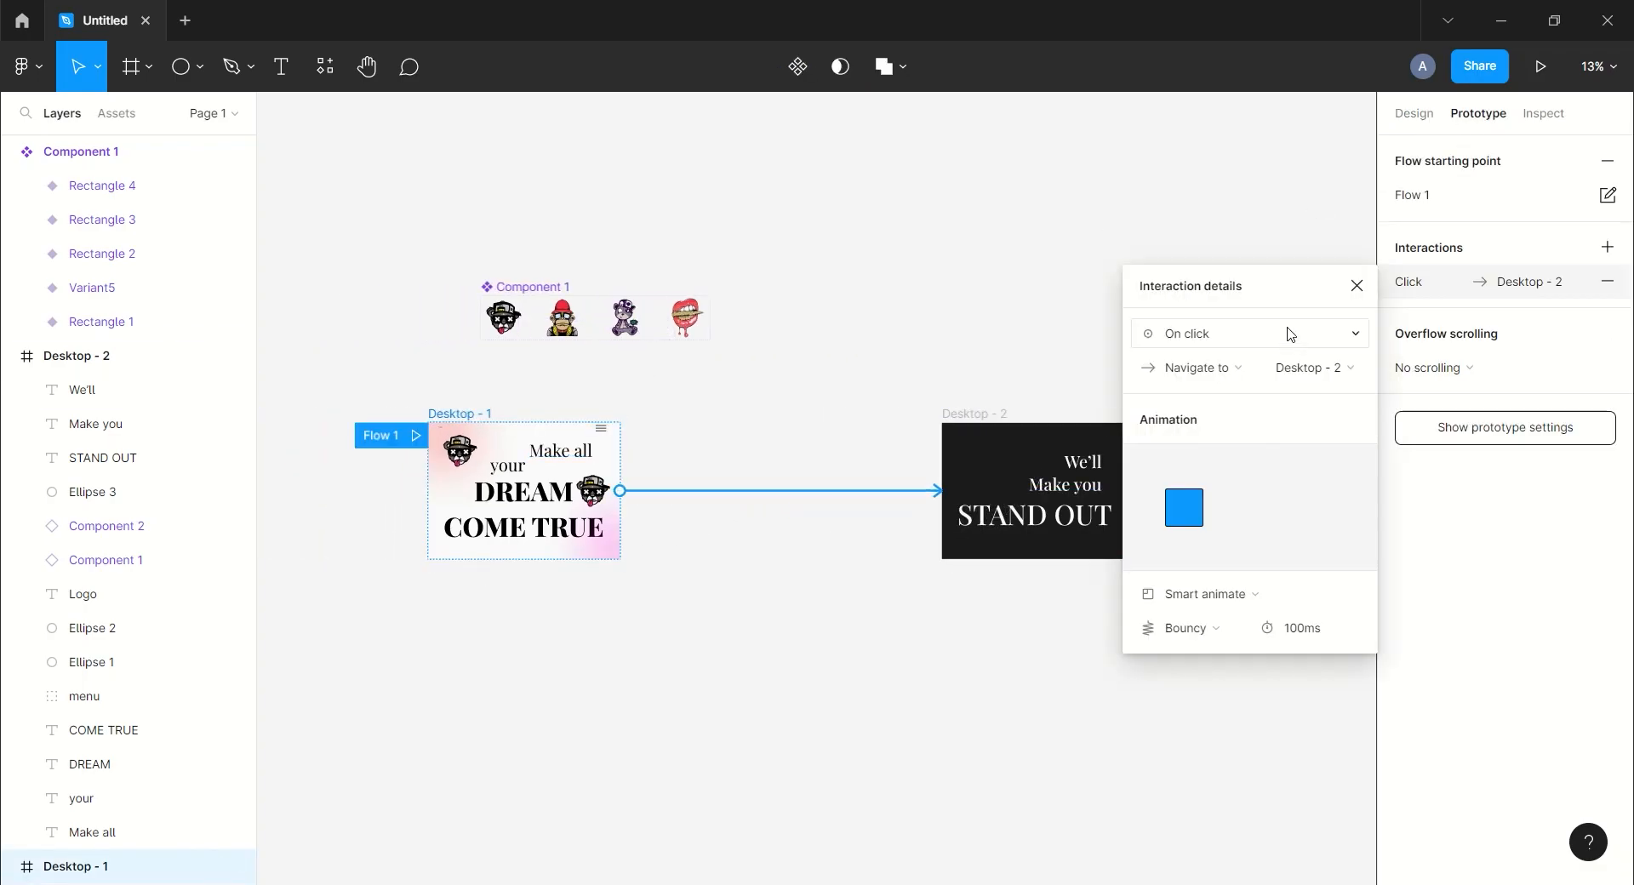
click(1249, 328)
click(1233, 362)
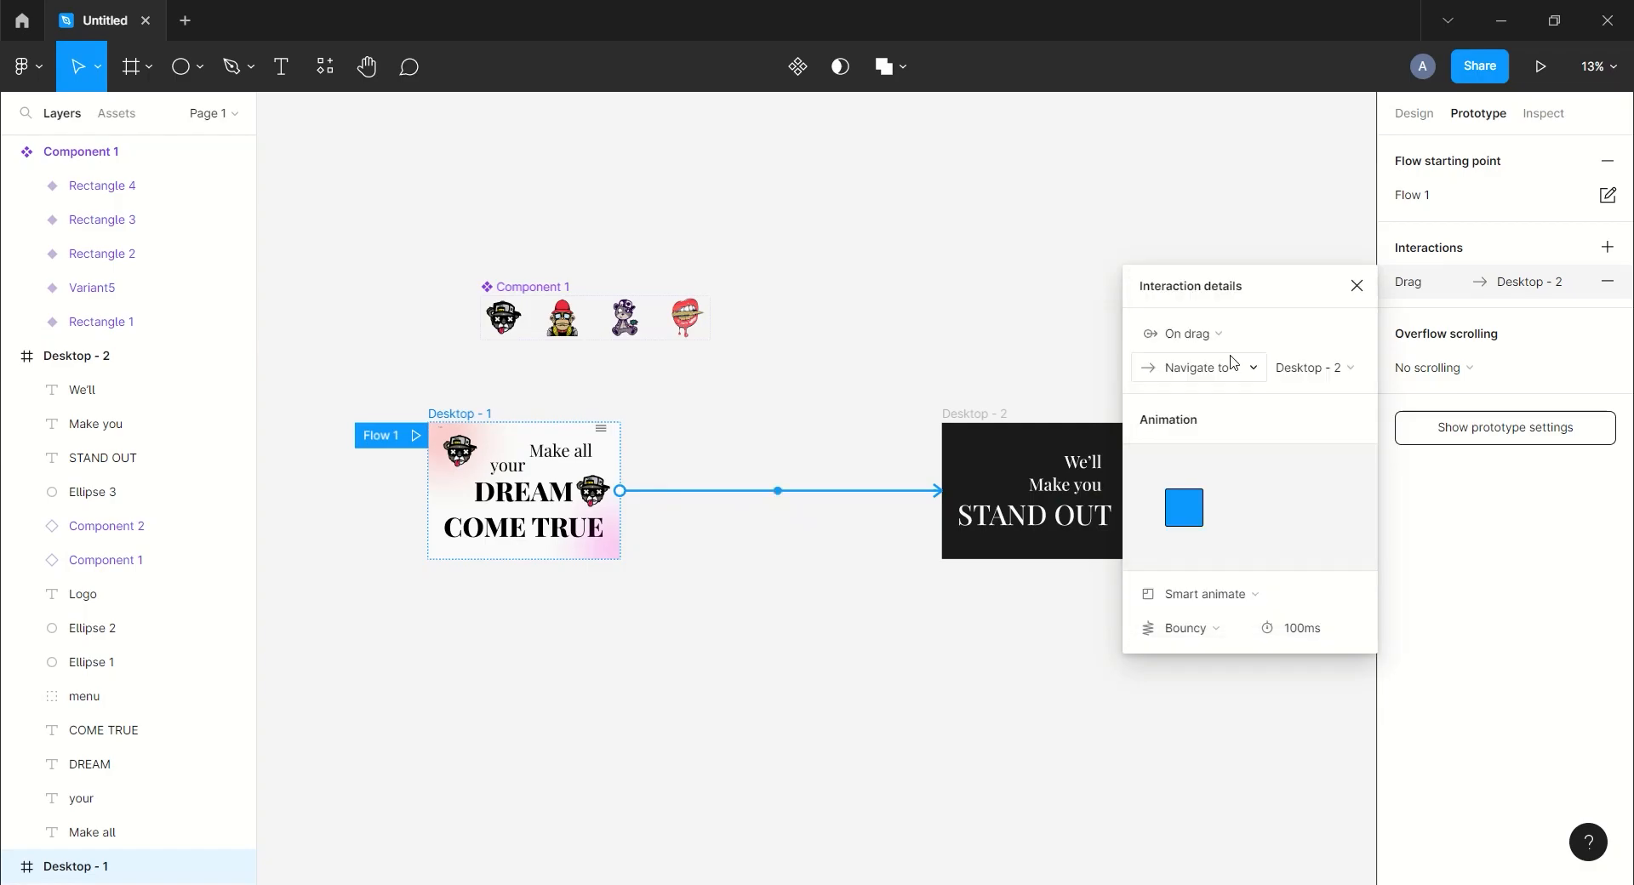
click(1210, 638)
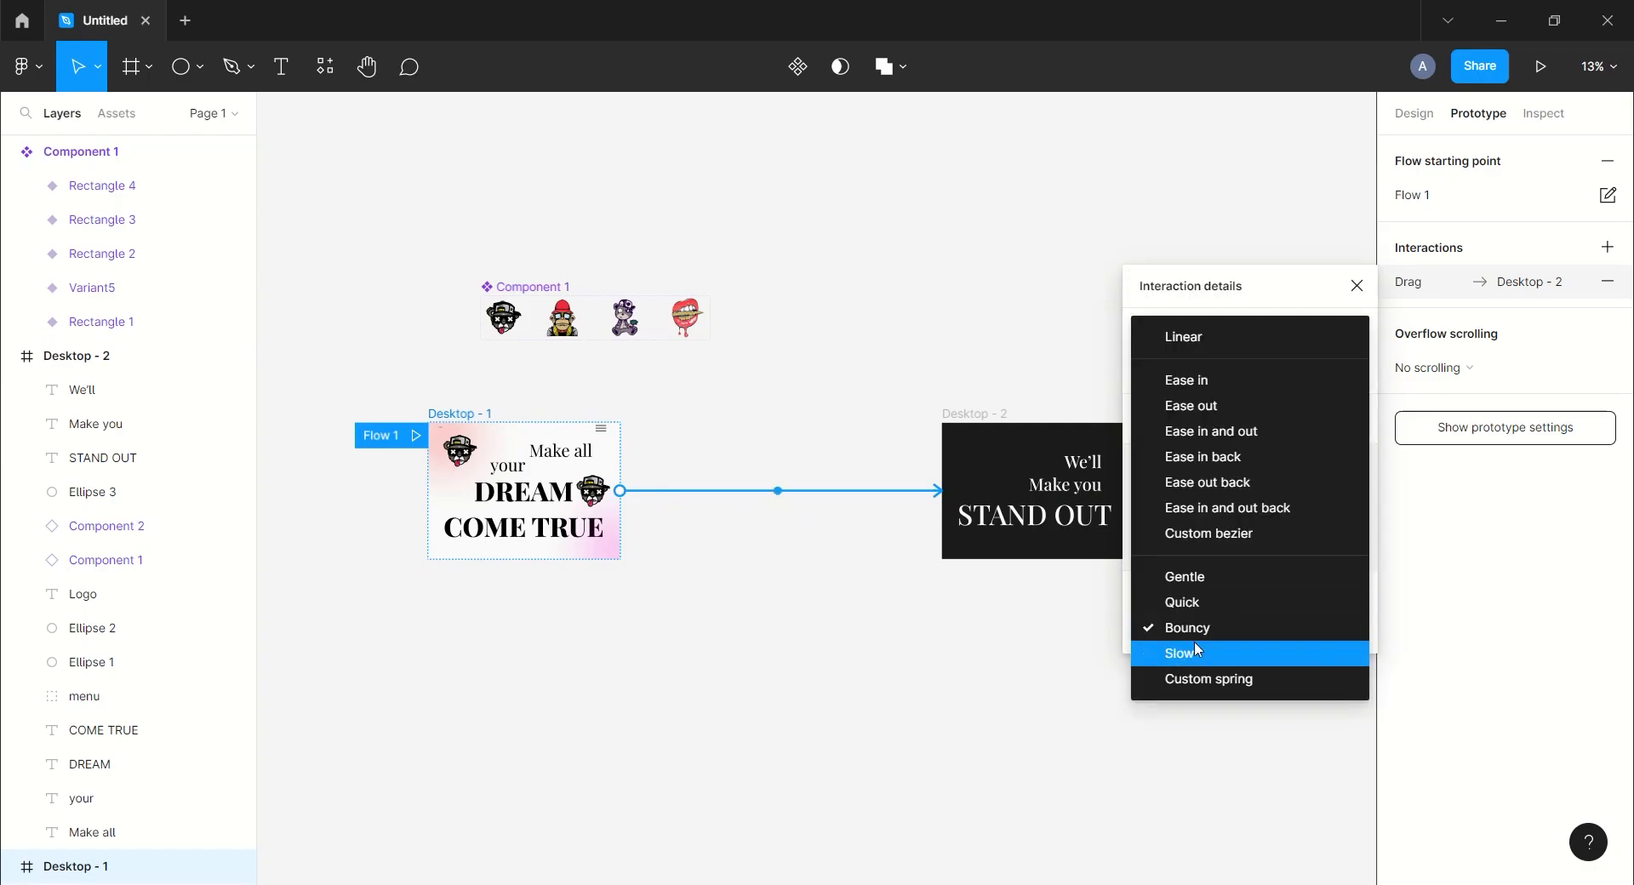
click(1229, 649)
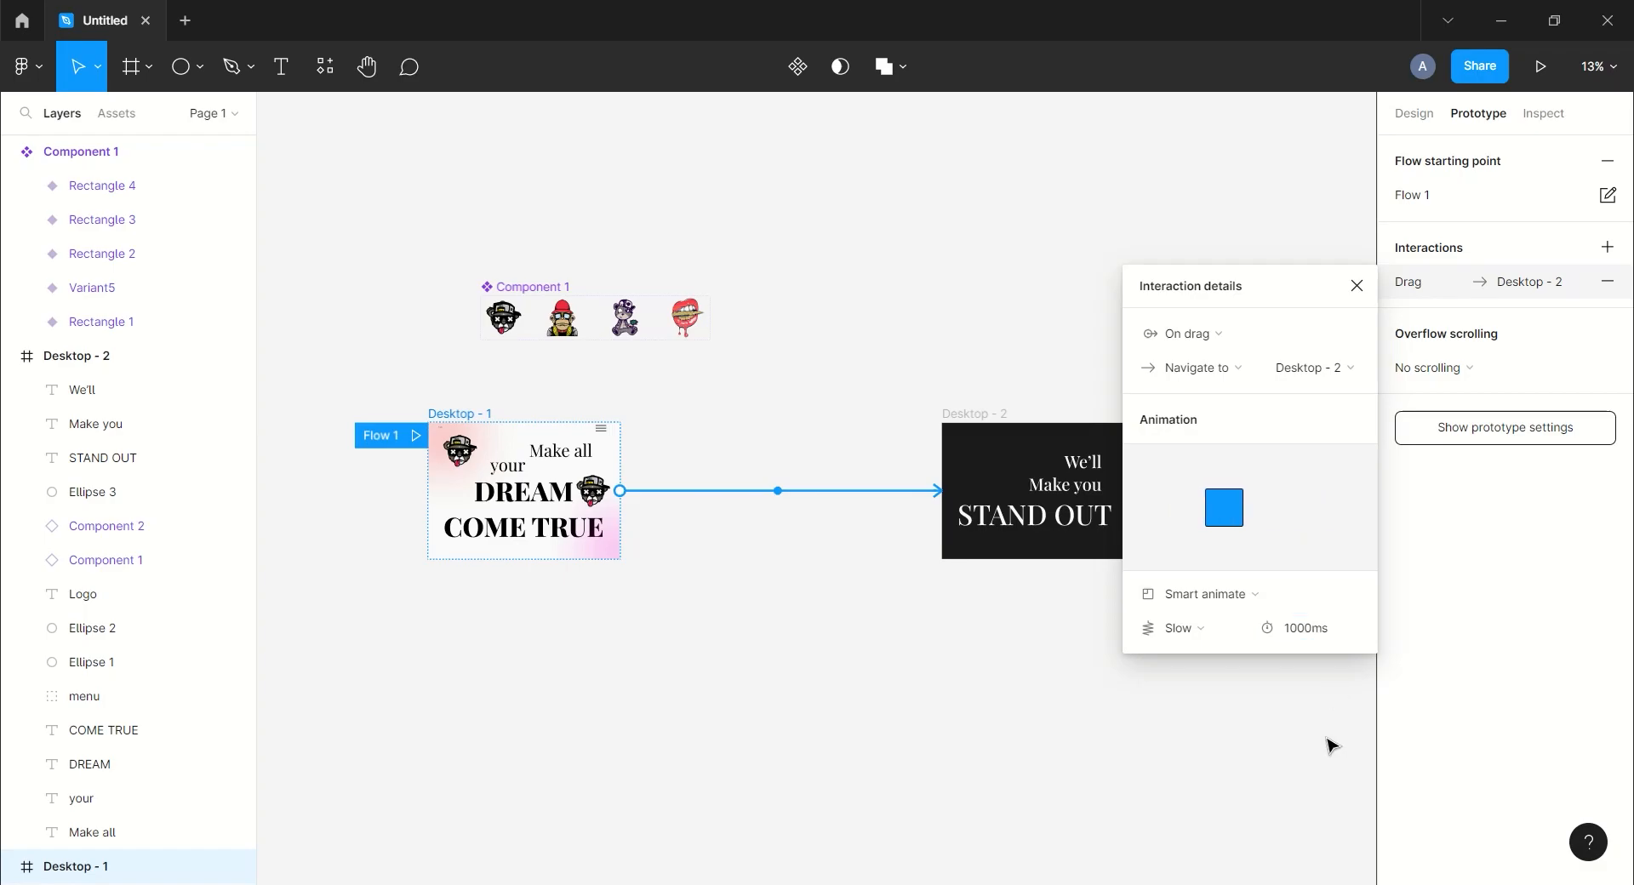
click(1357, 284)
Step: Link Desktop - 2 back to Desktop - 1 on click, then start the prototype preview
click(962, 415)
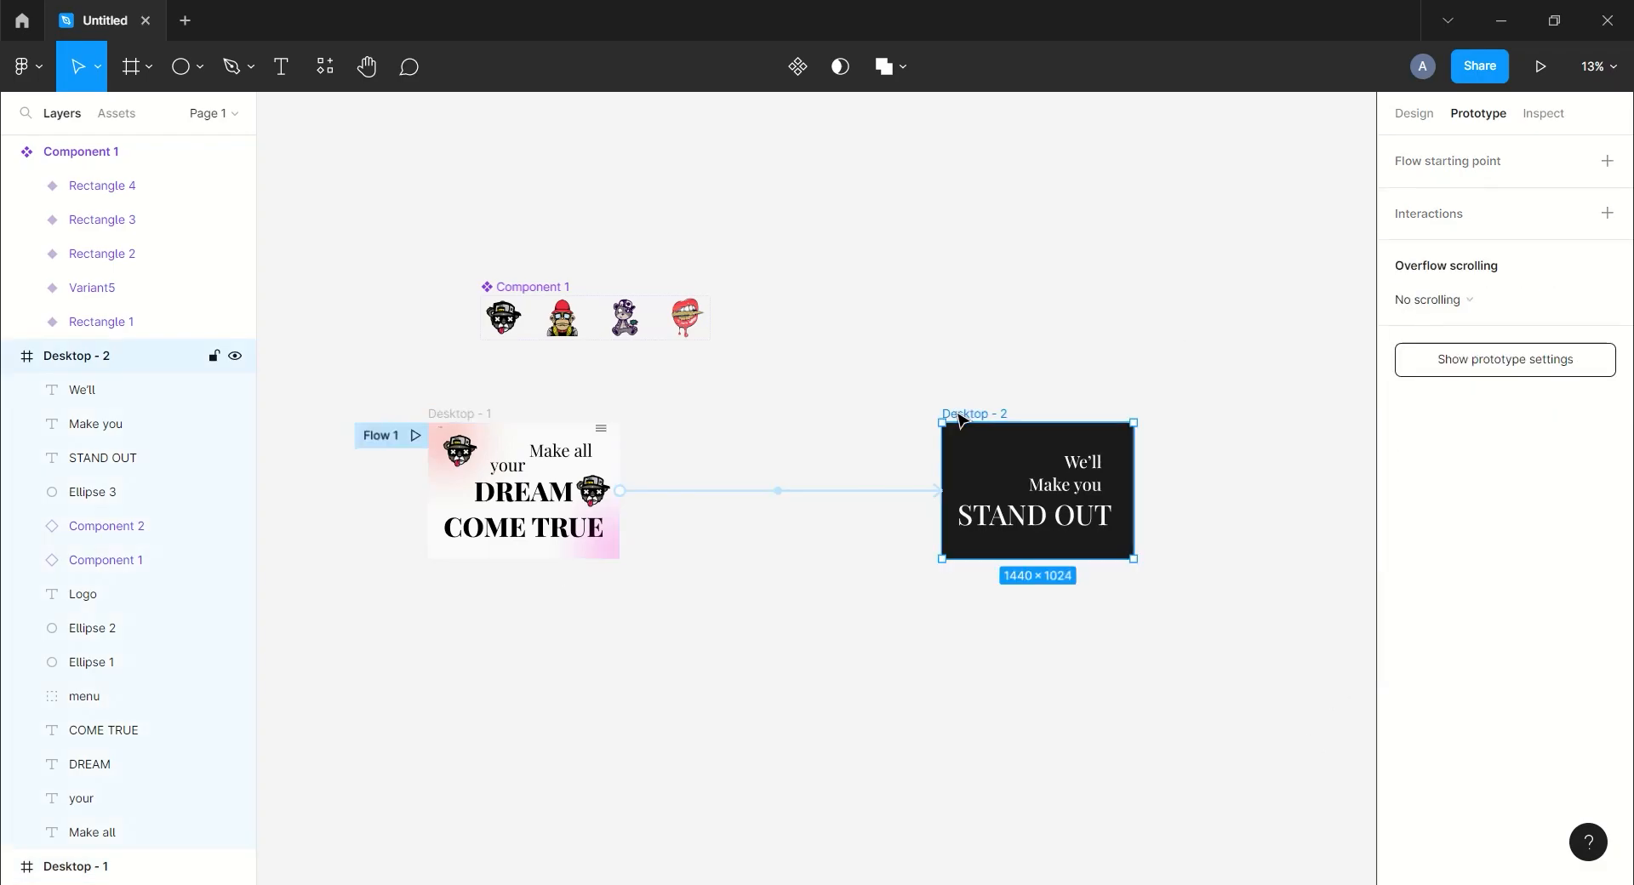
drag(691, 380, 618, 492)
click(1229, 302)
click(1229, 302)
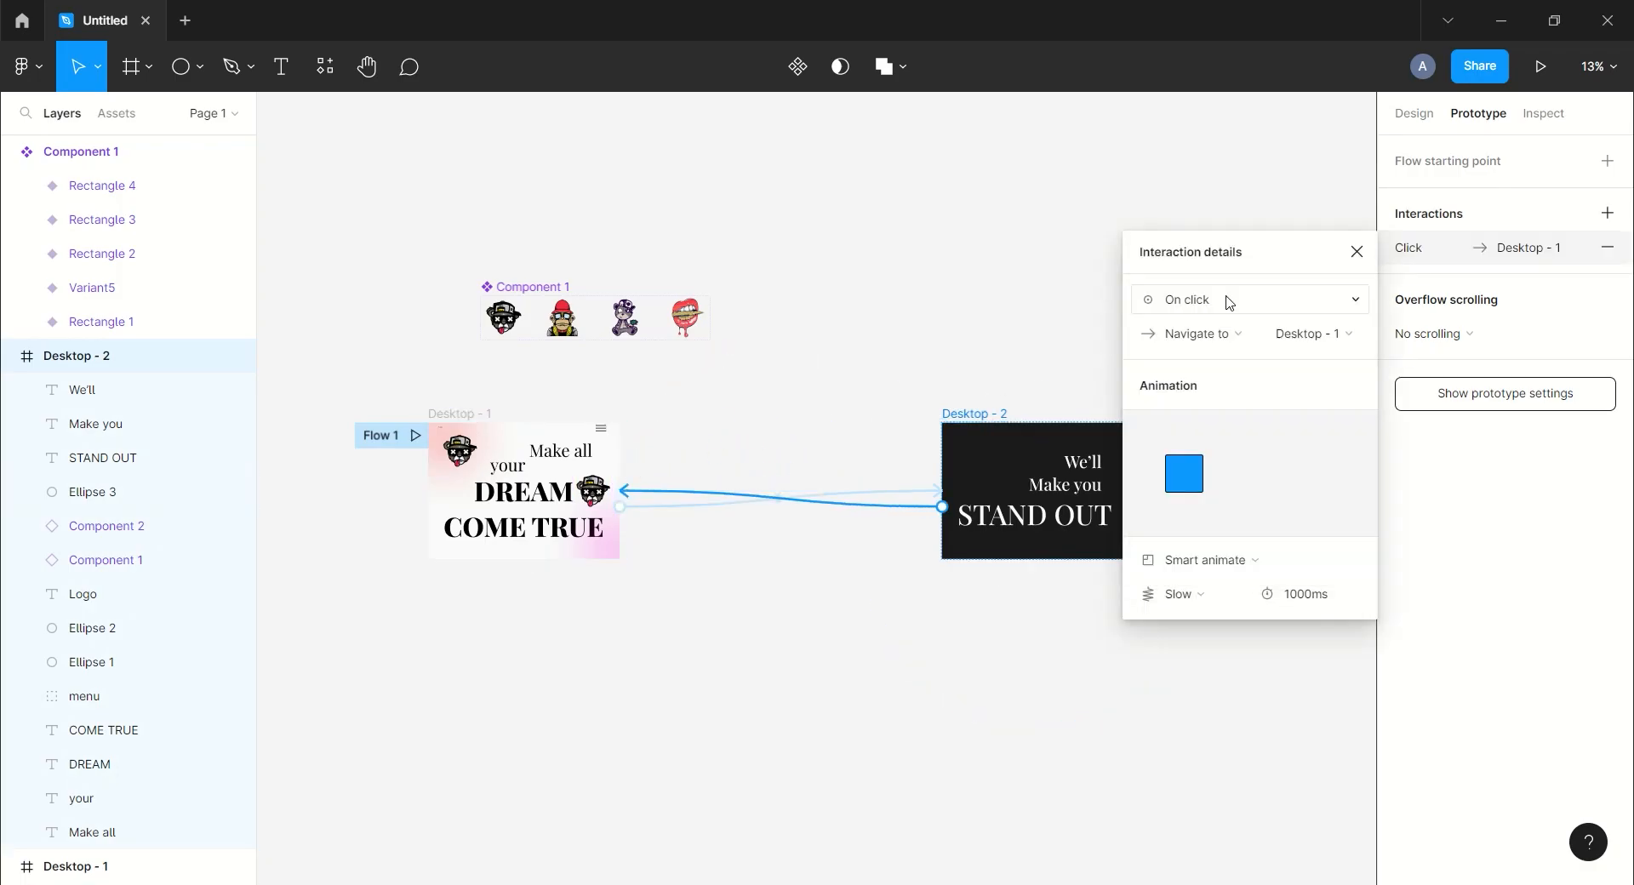
click(1357, 251)
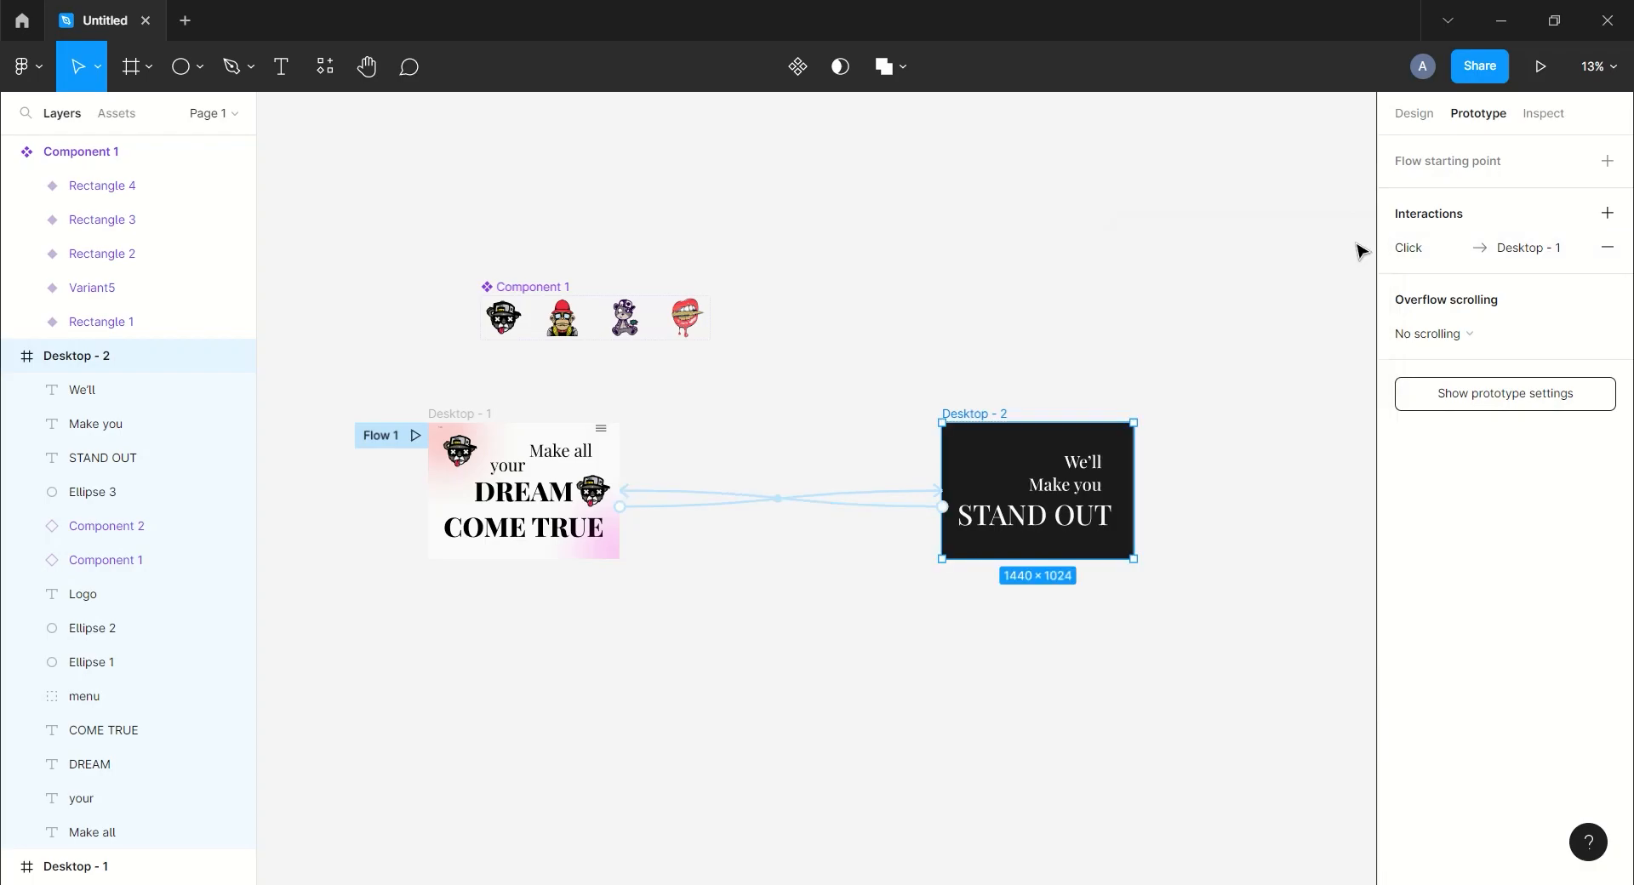
click(1166, 228)
click(415, 435)
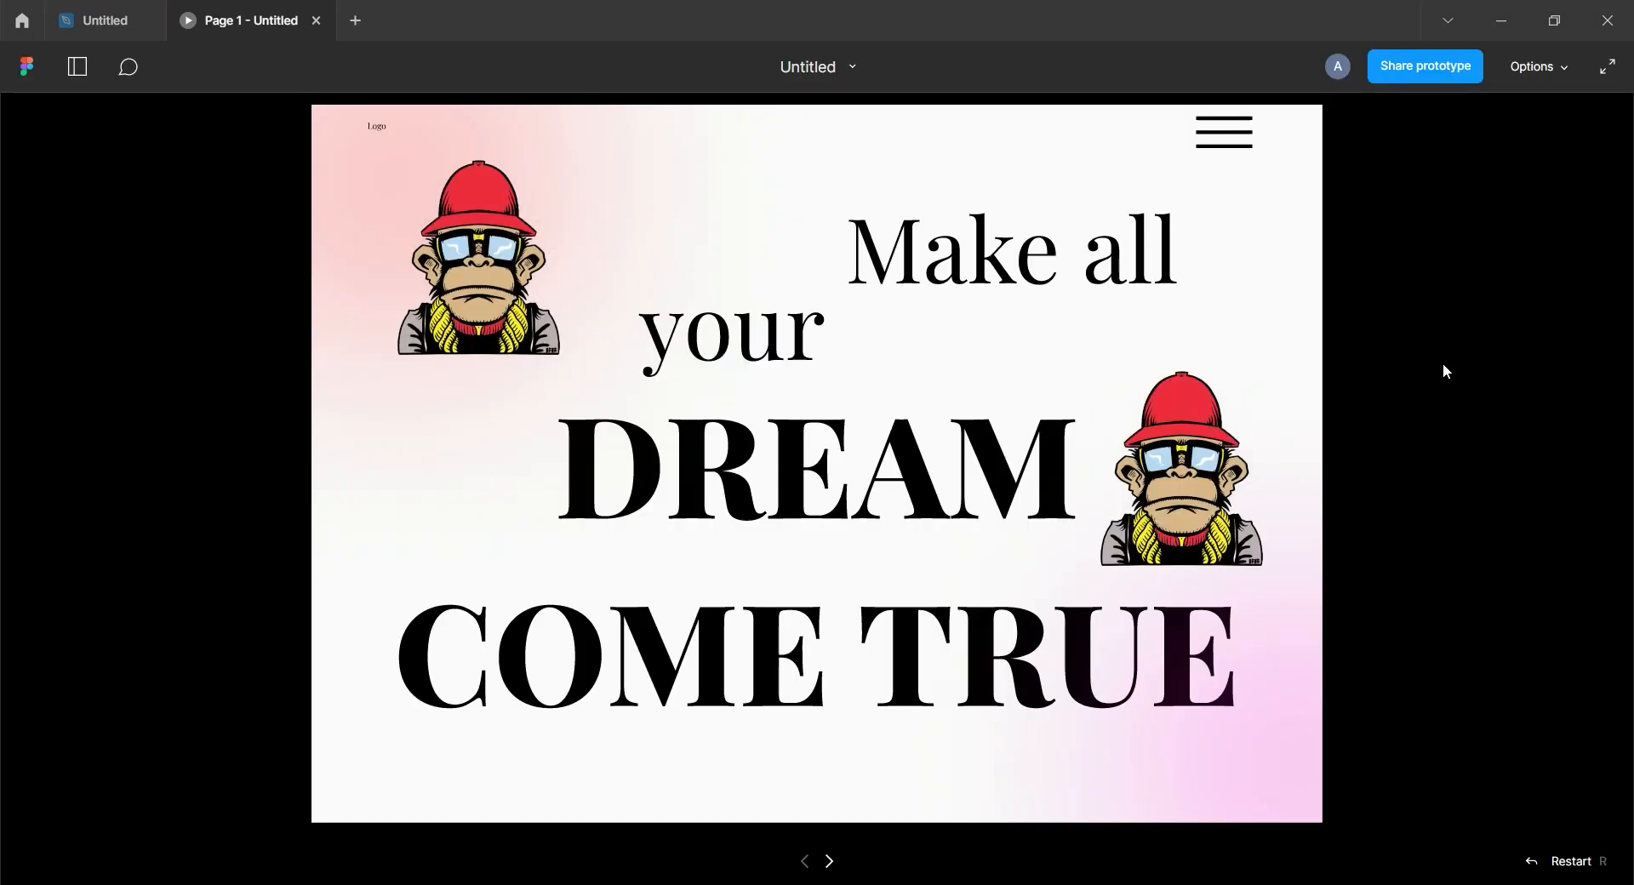
Step: Play the transition to the dark STAND OUT page, then return to the DREAM page
click(791, 305)
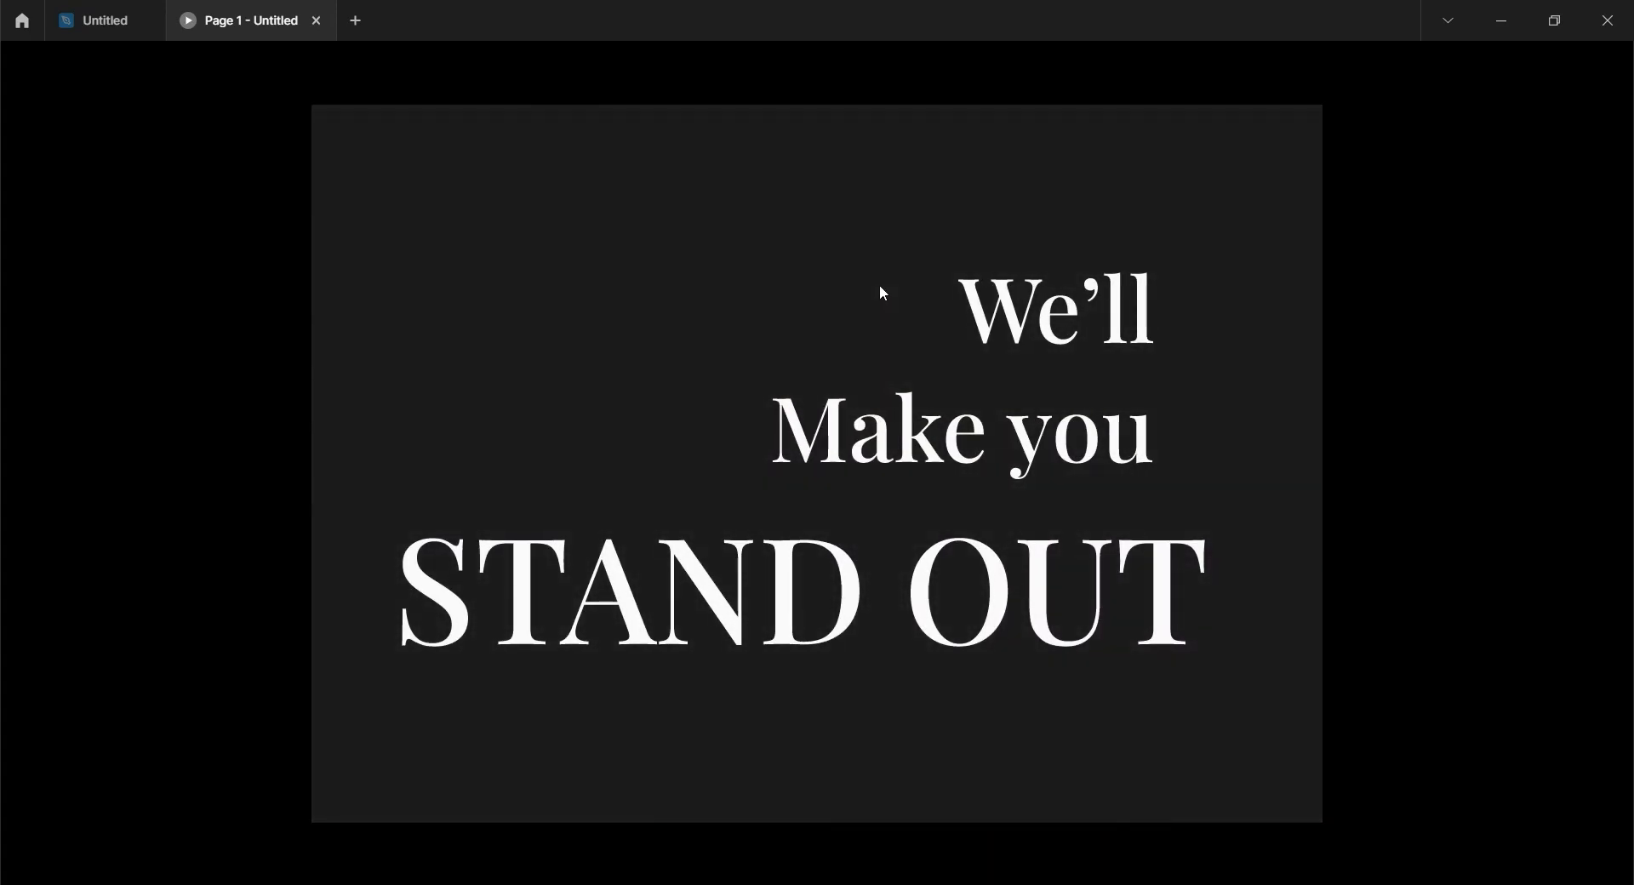
click(880, 285)
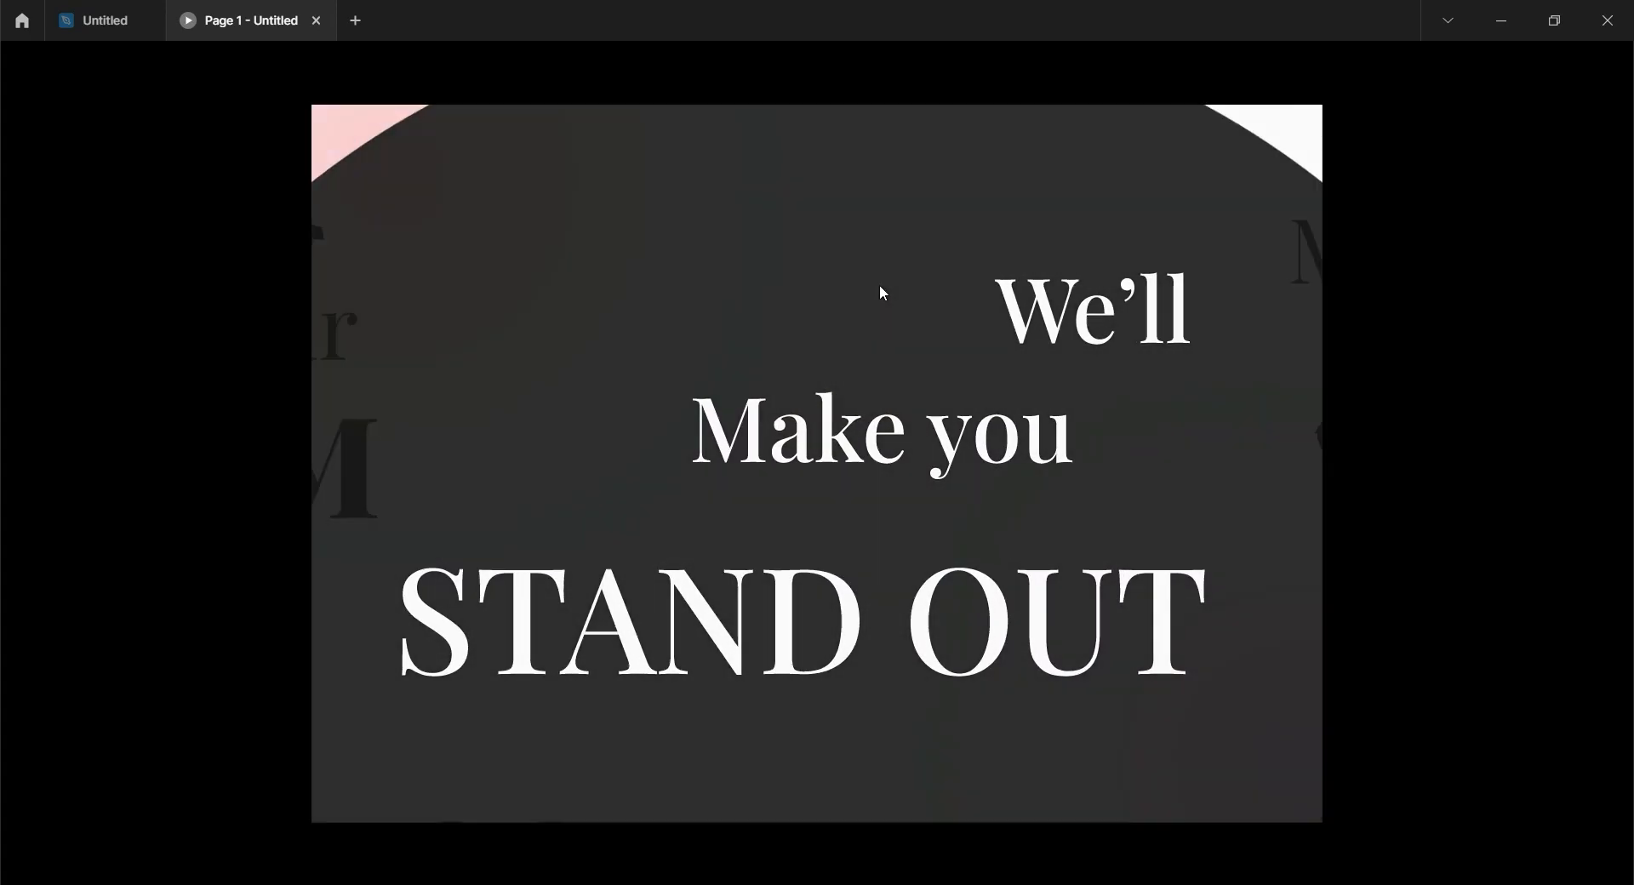